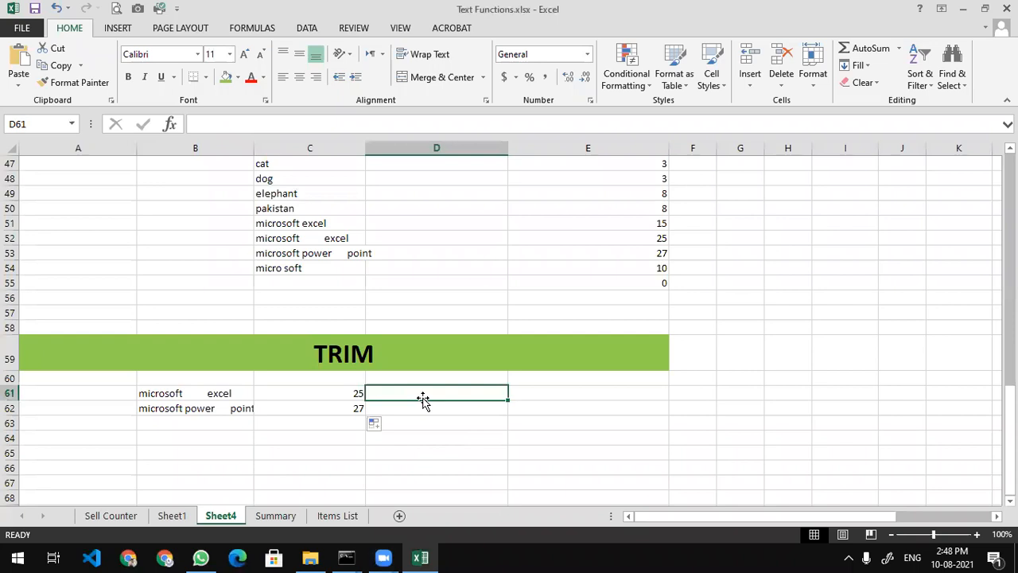
- Enter a TRIM formula in D61 that removes the extra spaces from the text in B61
text(=trim)
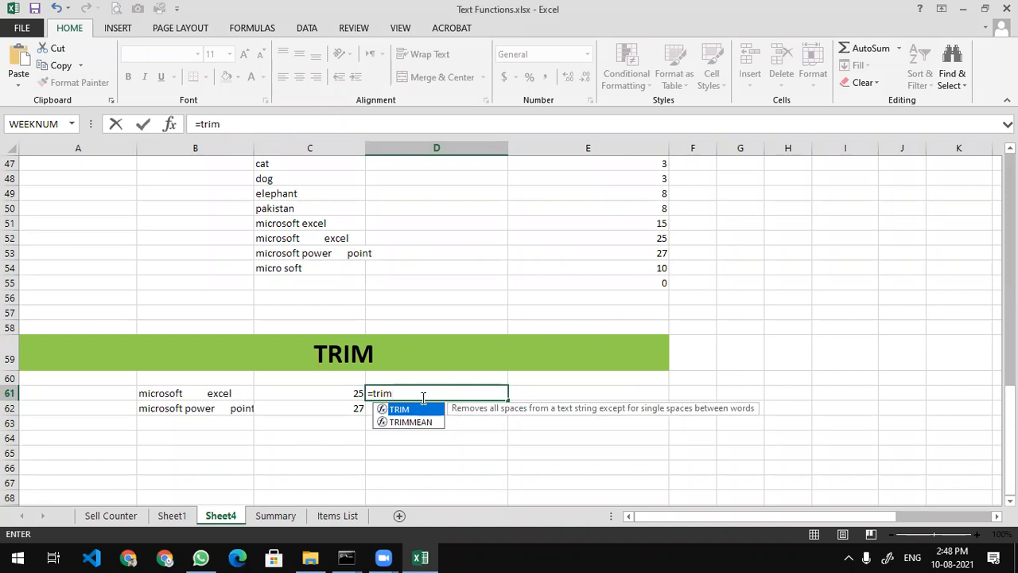
text(()
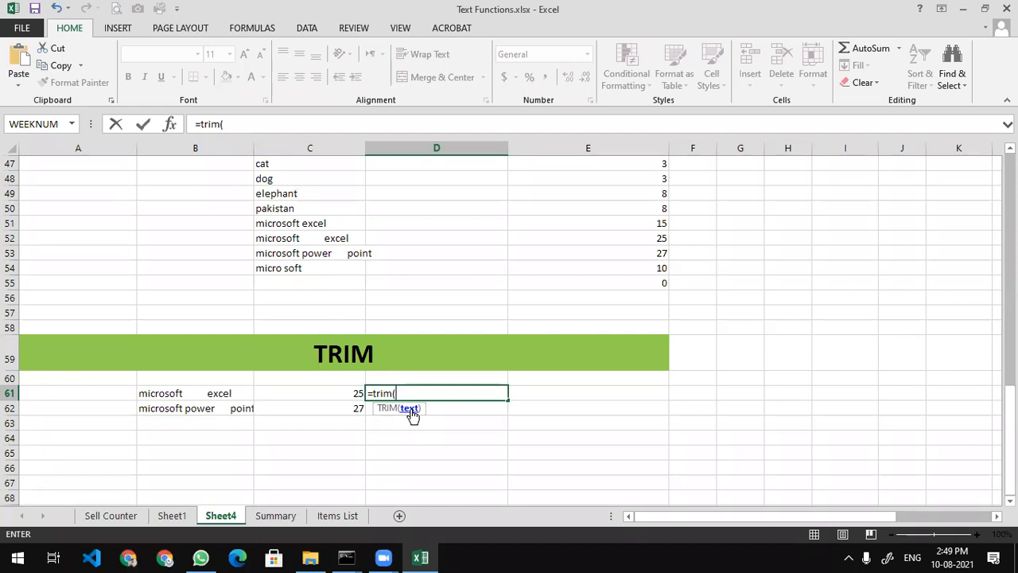
click(240, 390)
text())
key(Return)
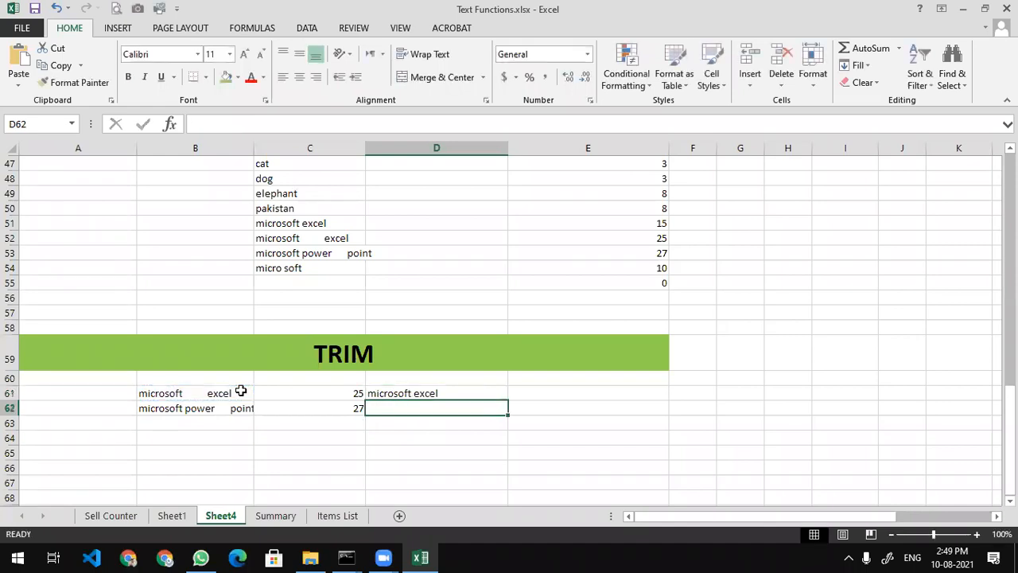
click(409, 393)
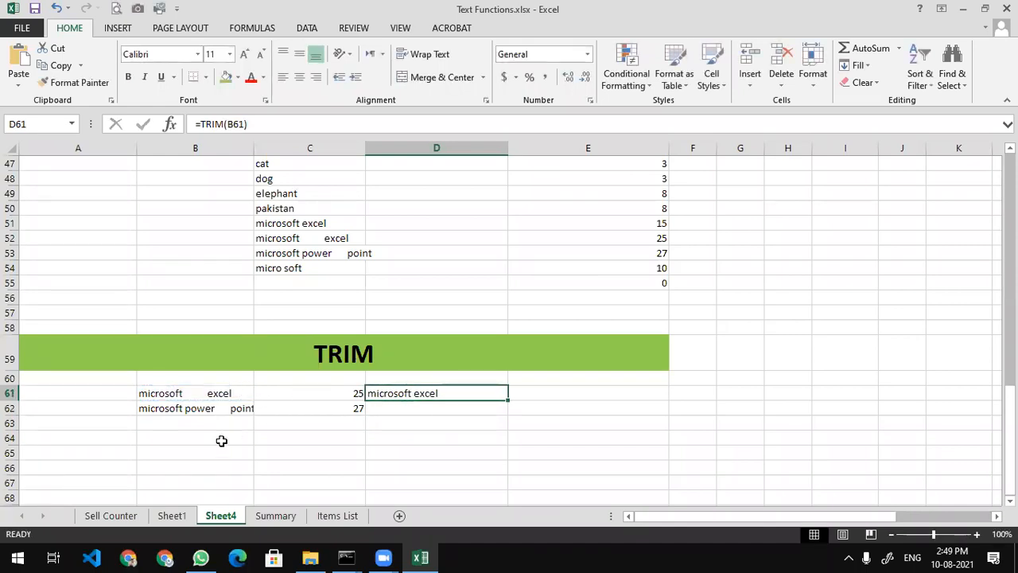
- Enter a TRIM formula in D62 that removes the extra spaces from the text in B62
click(397, 408)
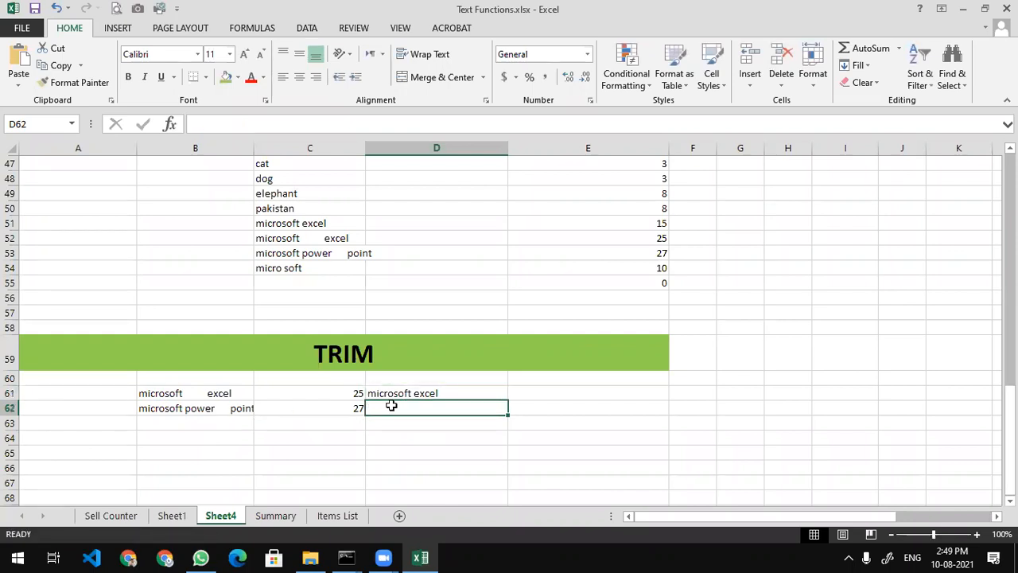
text(=)
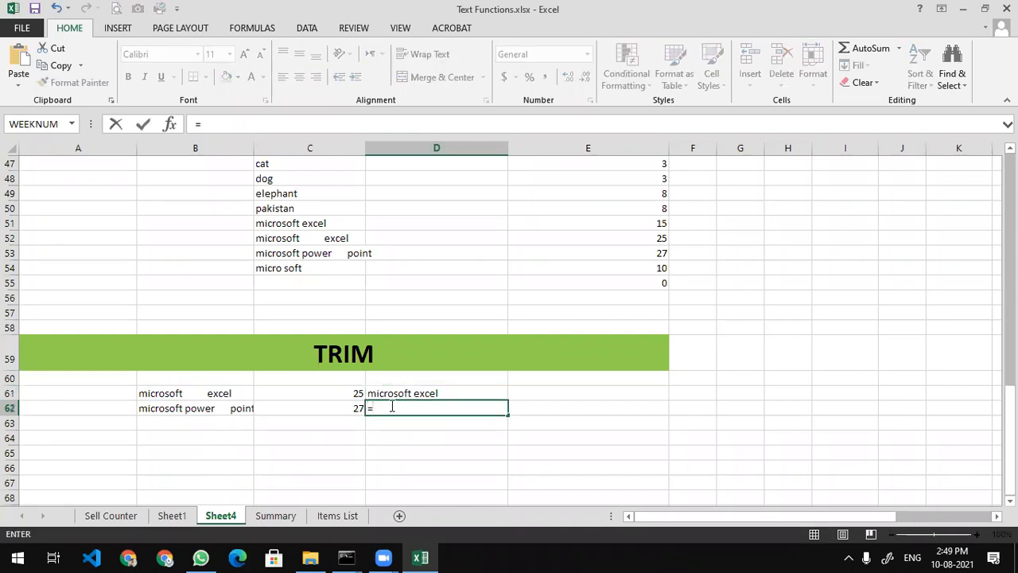
text(trim()
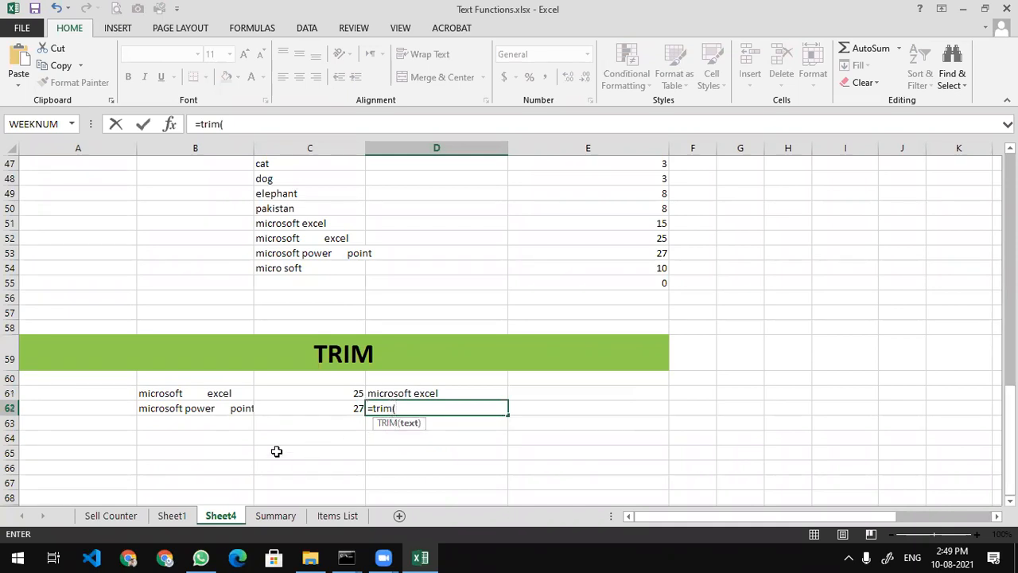
click(238, 408)
text())
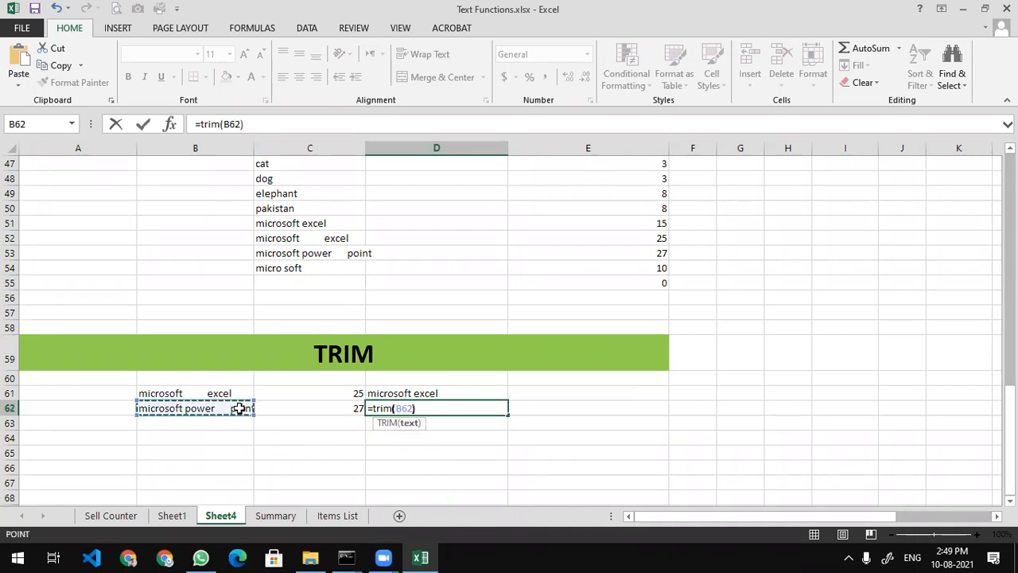
key(Return)
key(Up)
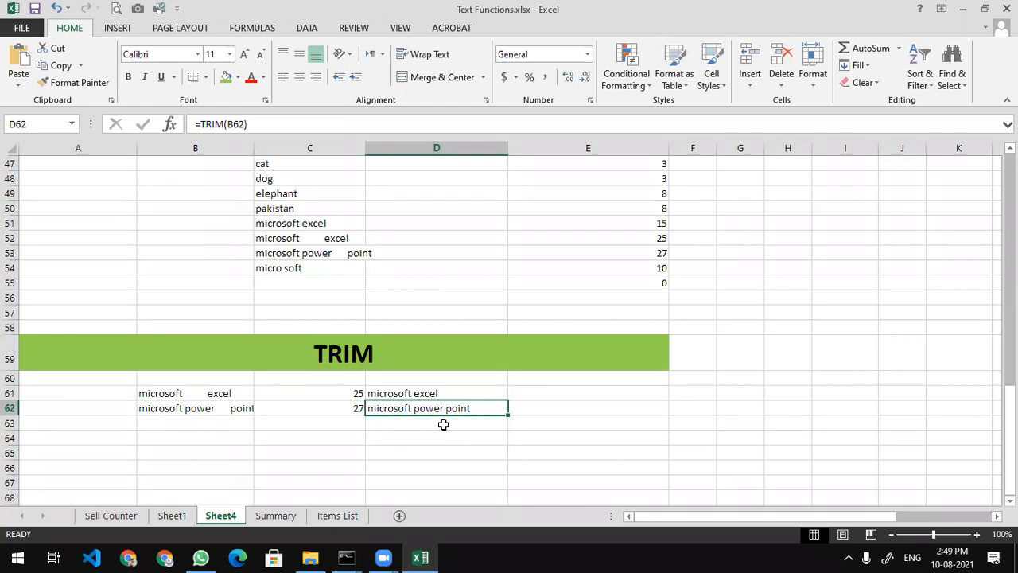
- Delete all the spaces between the two words in B61 so the text reads microsoftexcel
double_click(211, 392)
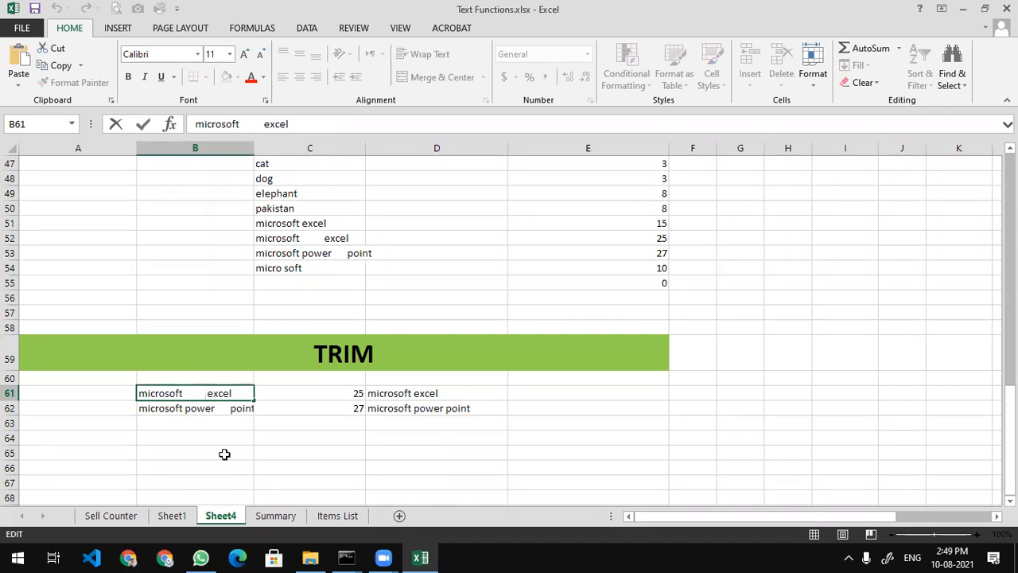
key(BackSpace)
key(BackSpace)
key(BackSpace)
key(BackSpace)
key(BackSpace)
key(BackSpace)
key(BackSpace)
key(BackSpace)
key(BackSpace)
key(BackSpace)
key(BackSpace)
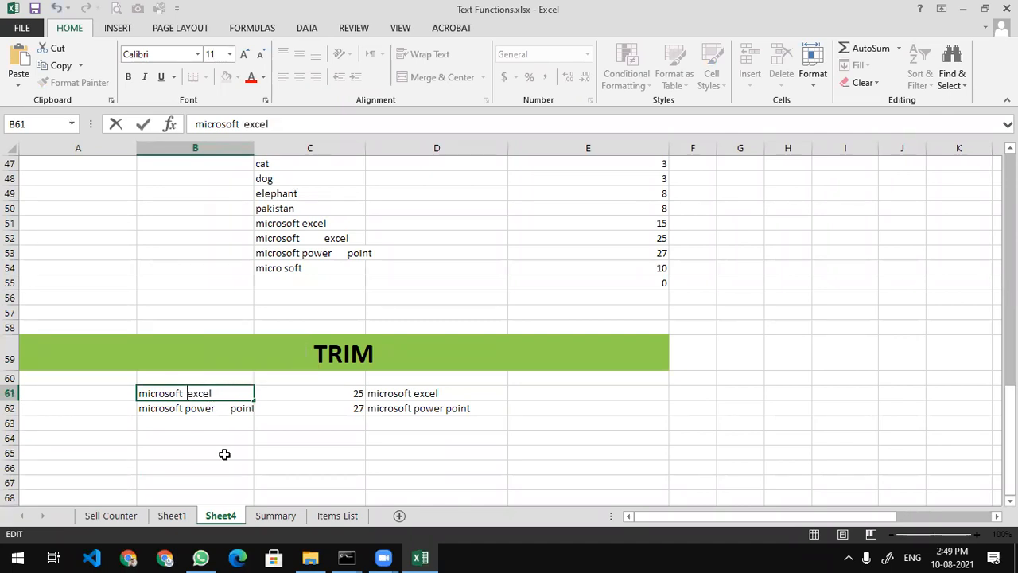
key(Return)
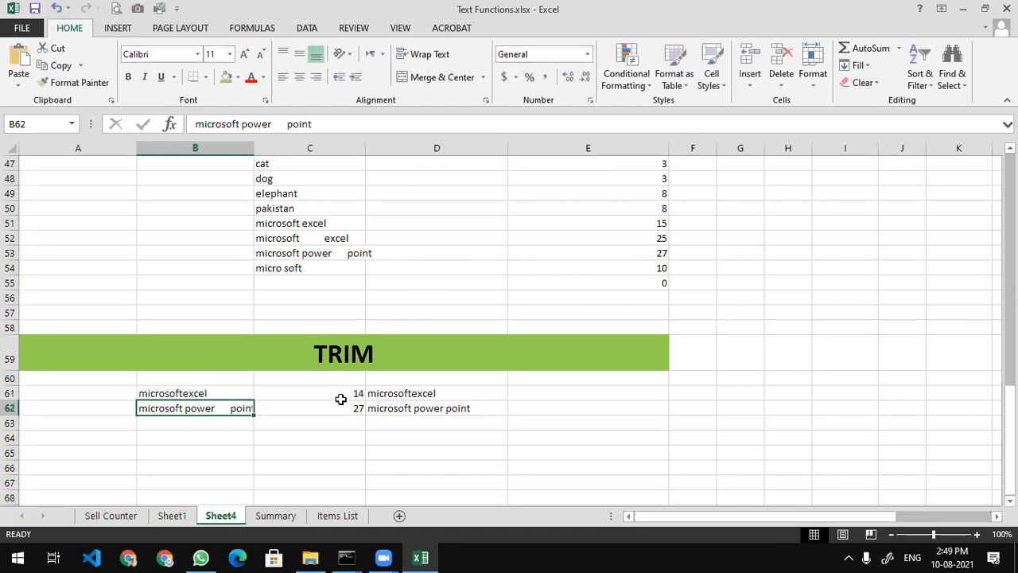
- Inspect the TRIM formula in D61 and its reference to B61, leaving the formula as it is
click(382, 395)
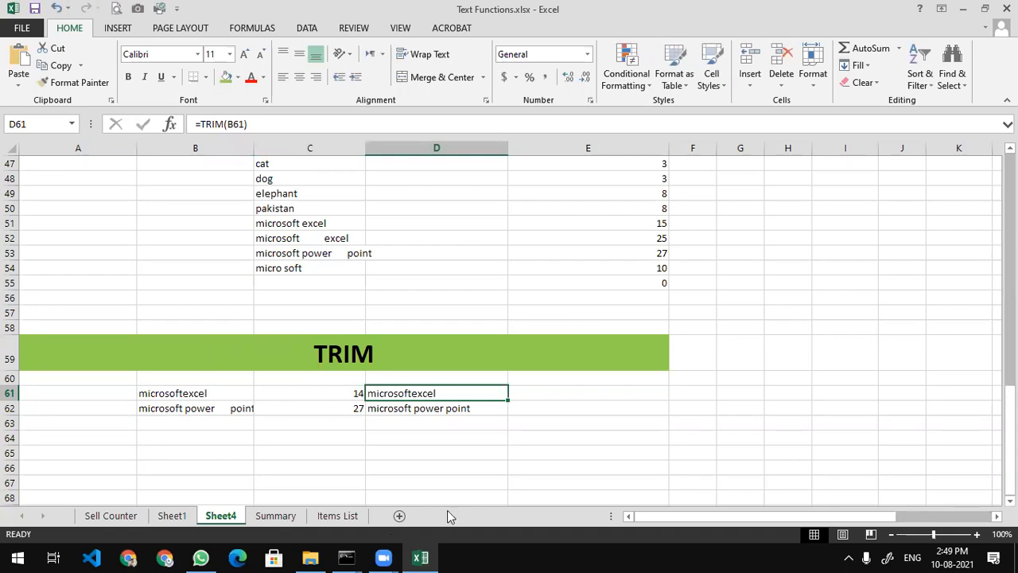
click(575, 104)
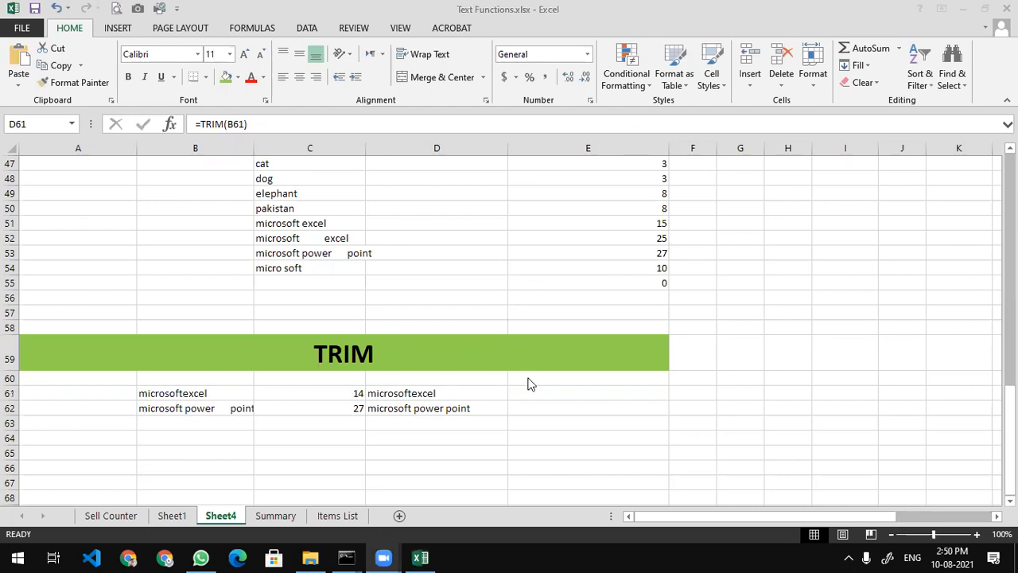
key(F2)
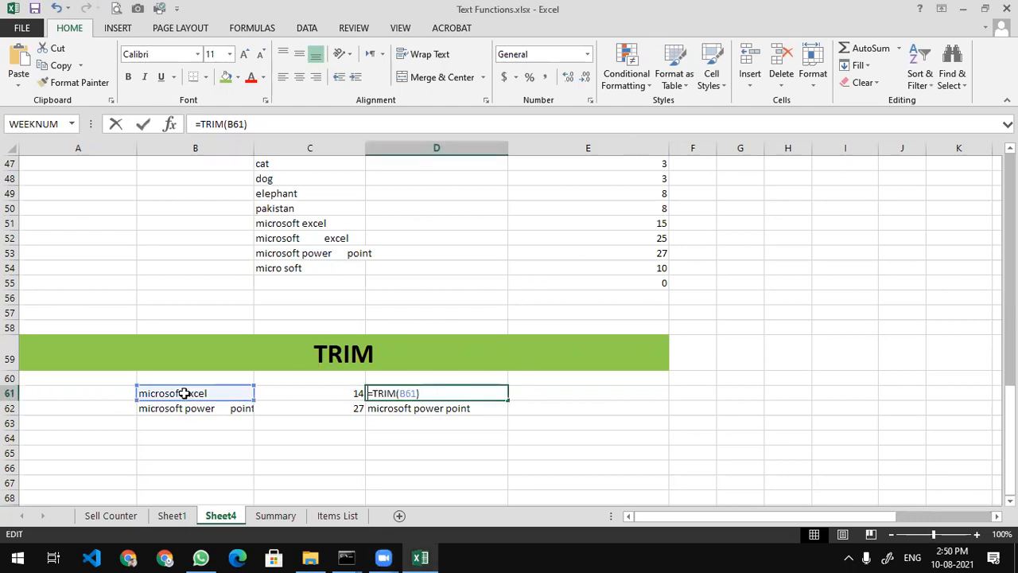
click(184, 392)
key(Escape)
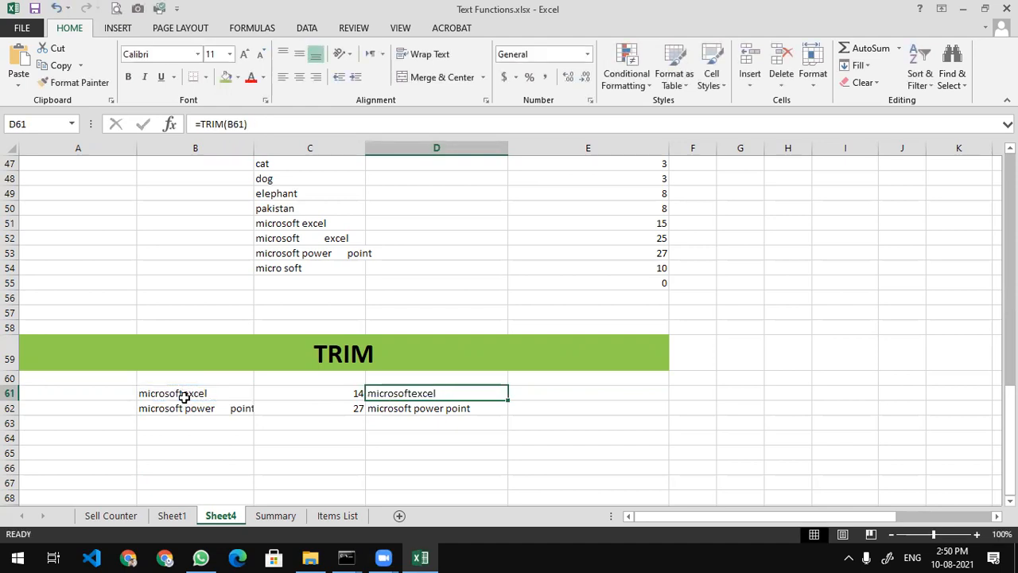
- Insert five spaces between microsoft and excel in B61, and check the trimmed text in D61
double_click(184, 393)
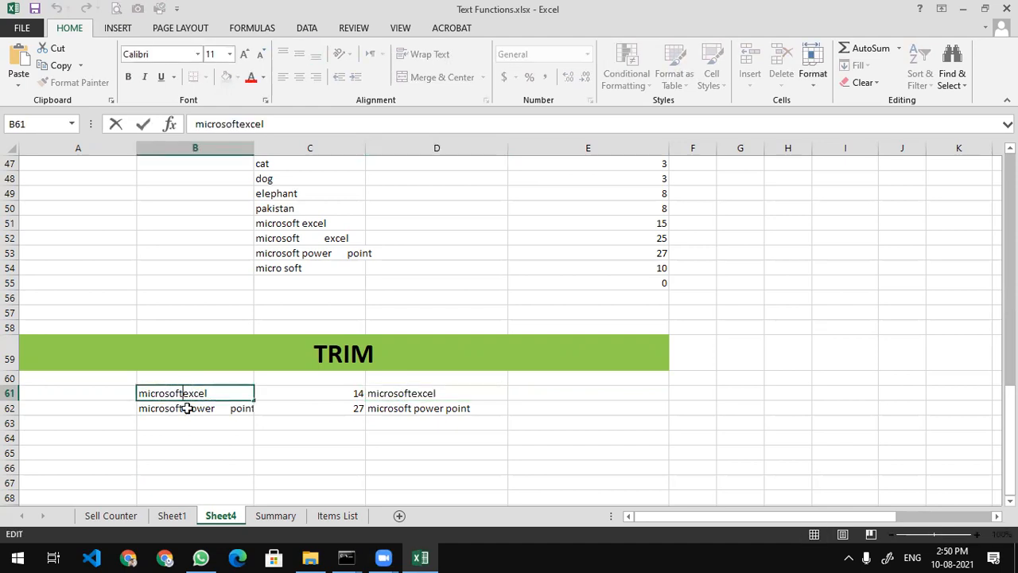
key(Return)
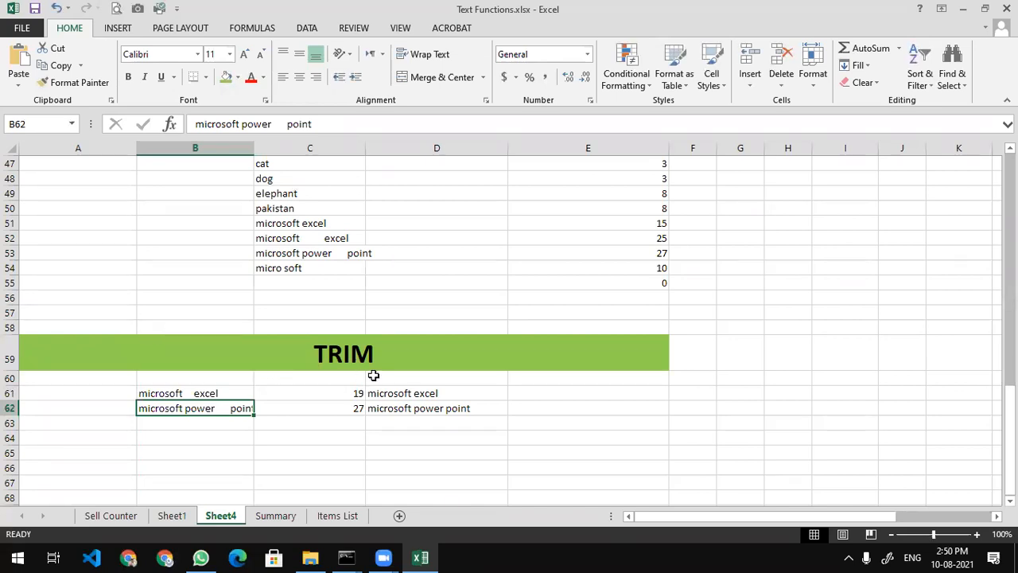
click(458, 396)
- Enter a LEN formula in E61 that counts the characters of the trimmed text in D61
click(556, 391)
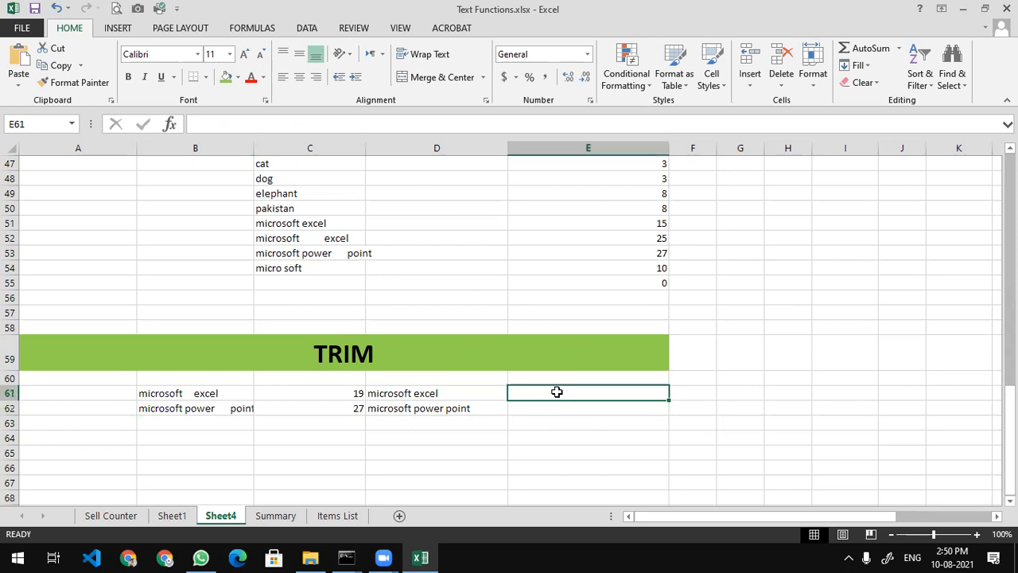
text(=len)
key(Tab)
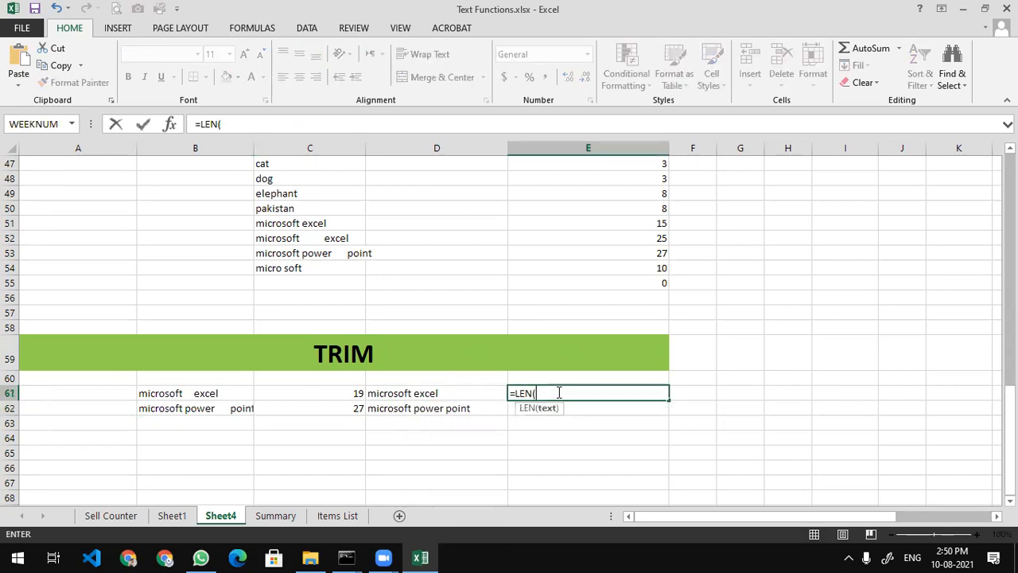
click(482, 393)
text())
key(Return)
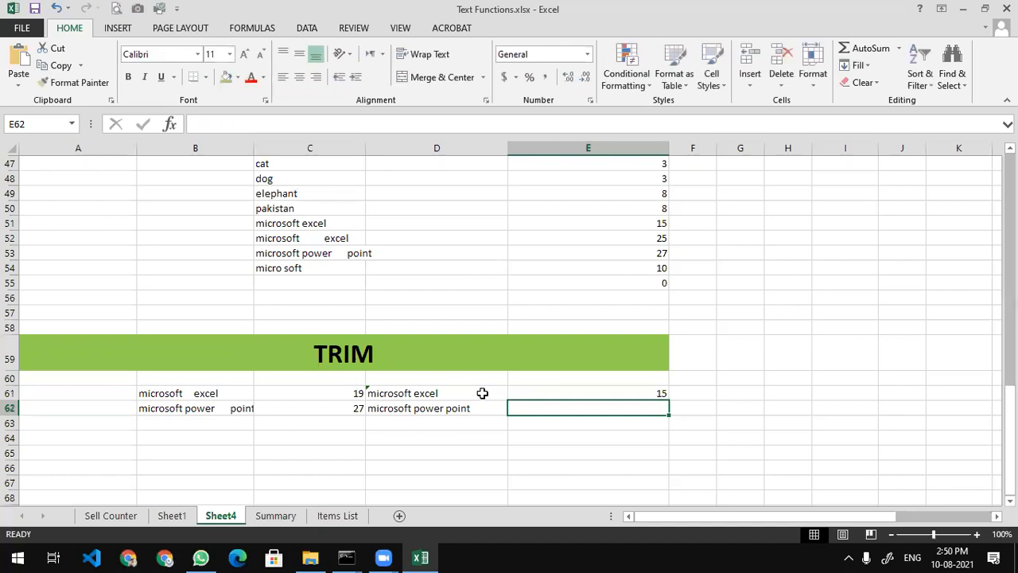
- Enter a LEN formula in E62 that counts the characters of the trimmed text in D62
text(=len()
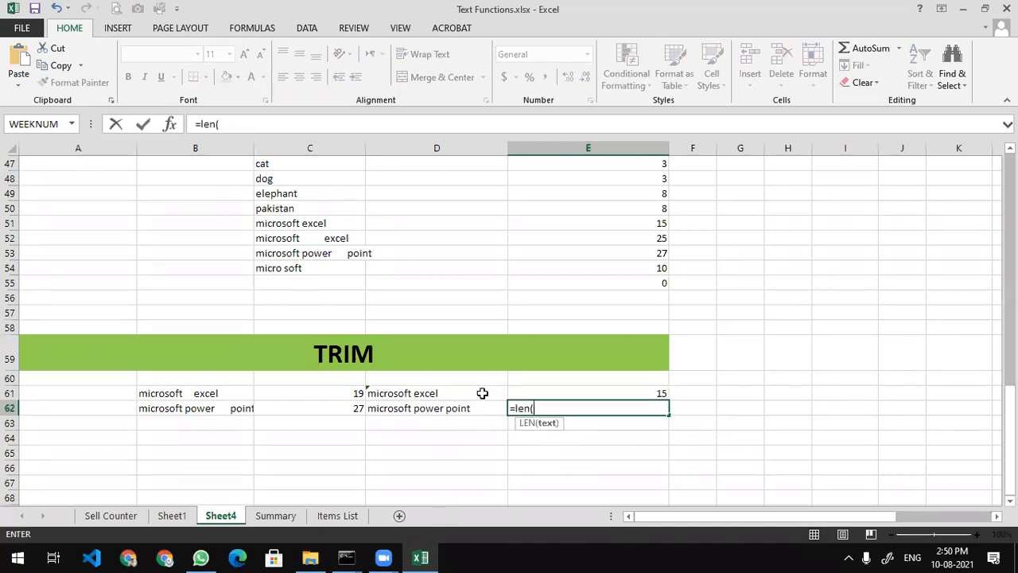
key(Left)
text())
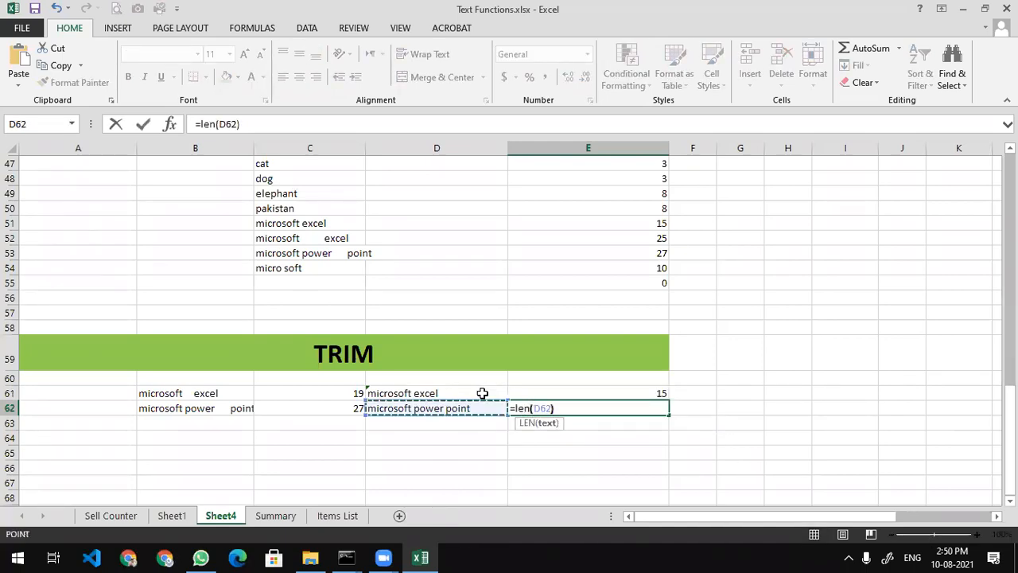
key(Return)
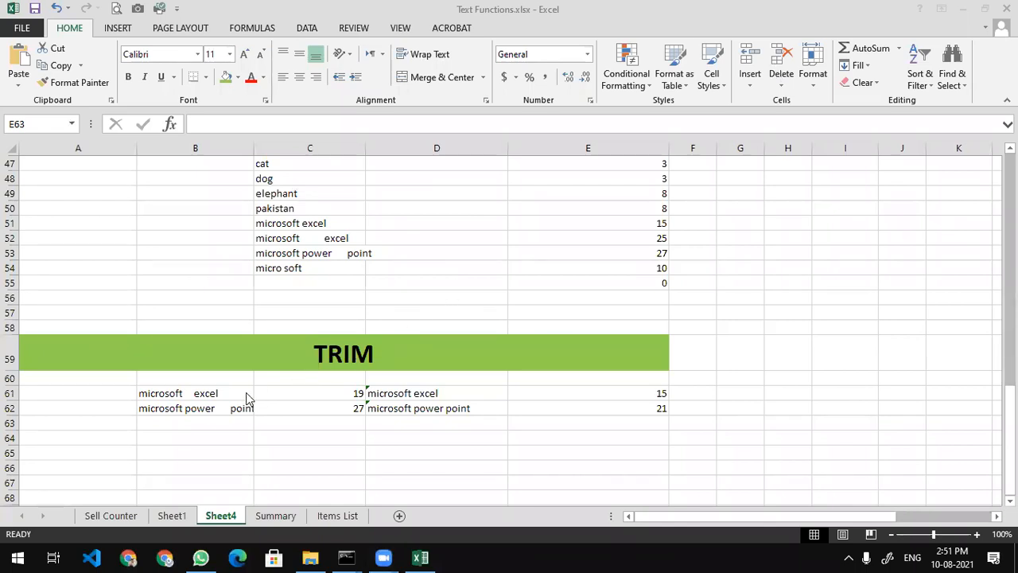
- List the function names UPPER, LOWER, PROPER, TRIM and LEN in cells A65 to A69 below the TRIM section
scroll(150, 421, down, 2)
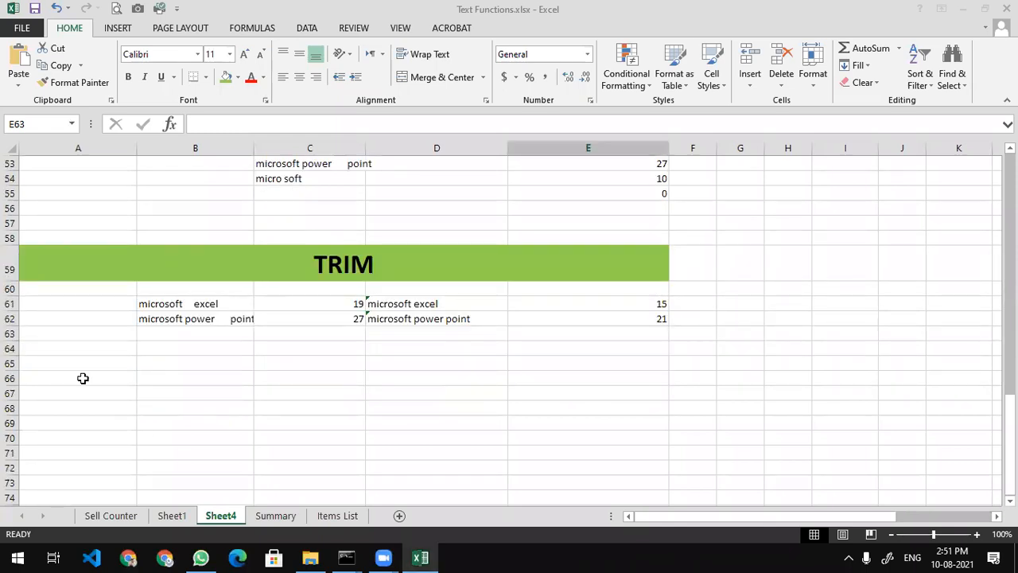
click(48, 365)
text(UPPE)
key(BackSpace)
key(BackSpace)
text(PER)
key(Return)
text(LOWER)
key(Return)
text(PROPER)
key(Return)
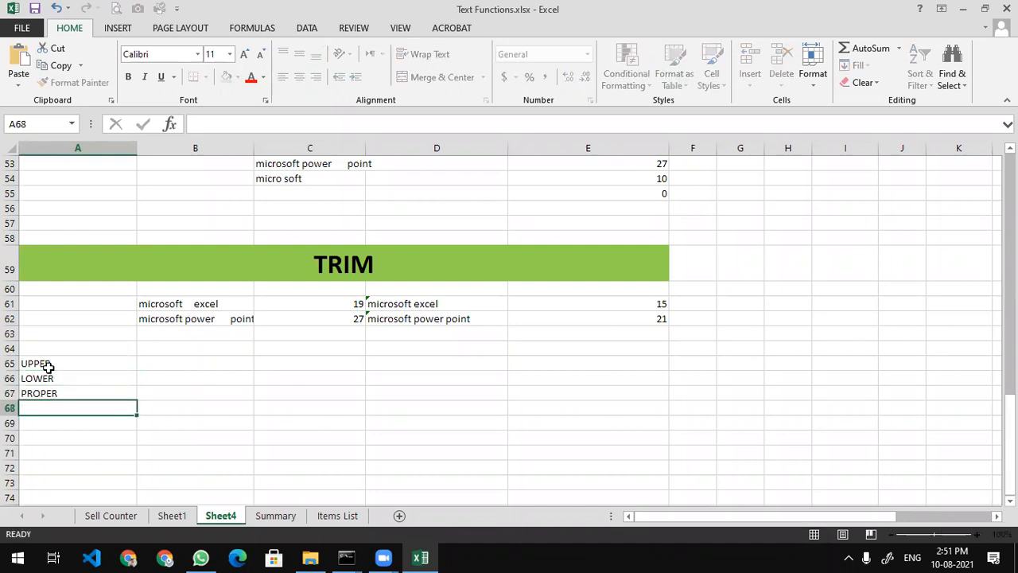
text(TRIM)
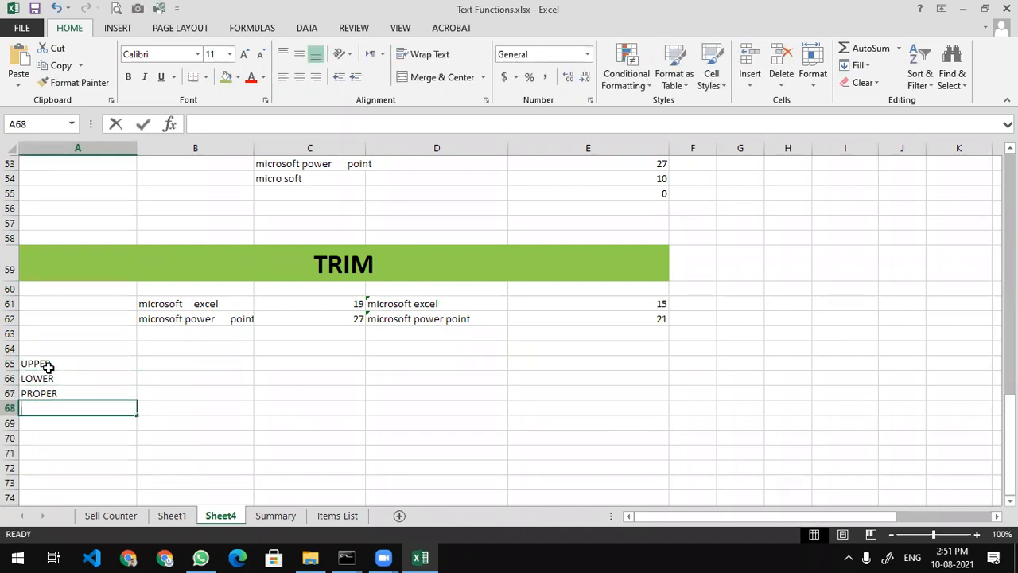
key(Return)
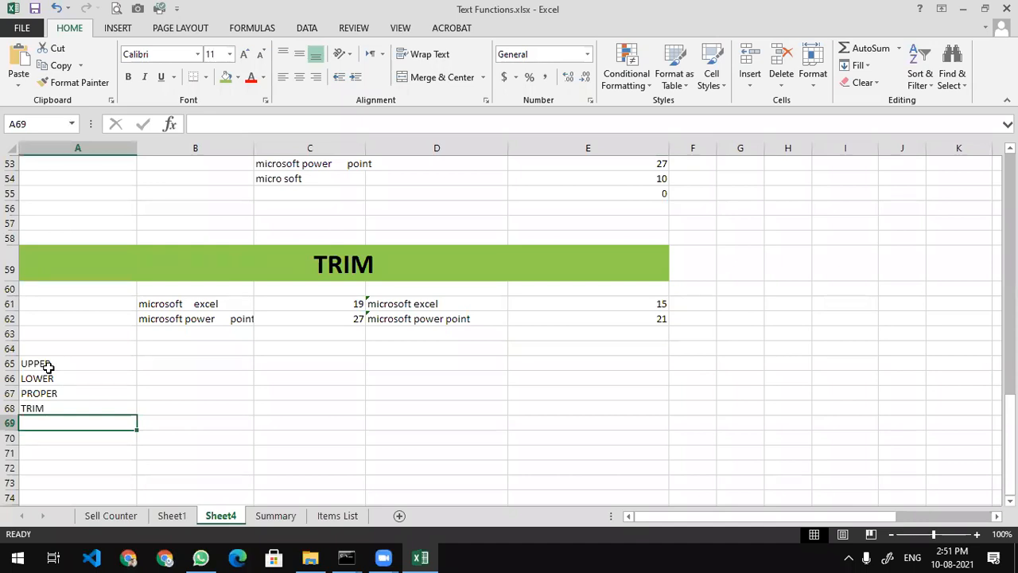
text(LEN)
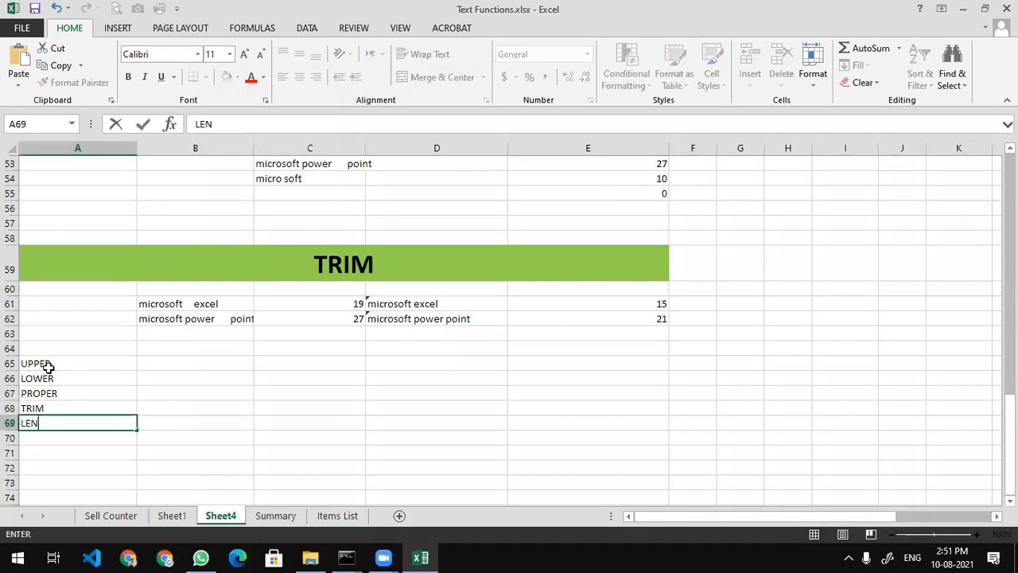
key(Return)
- Enter the description UPPER CASE ALL WORDS IN A SINGLE CELL in B65 beside UPPER
key(Right)
key(Right)
key(Up)
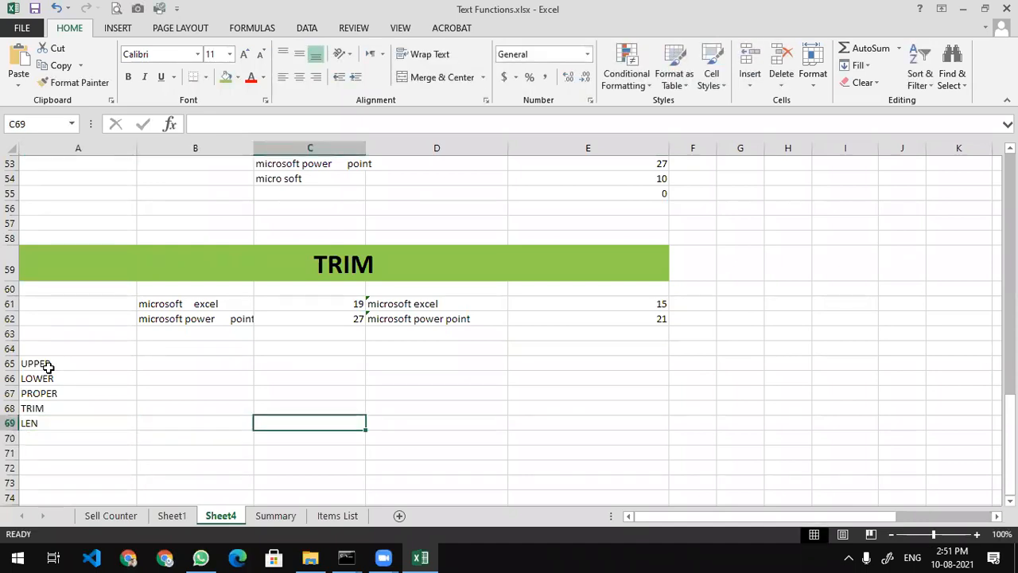
key(Up)
key(Left)
key(Up)
key(Up)
key(Up)
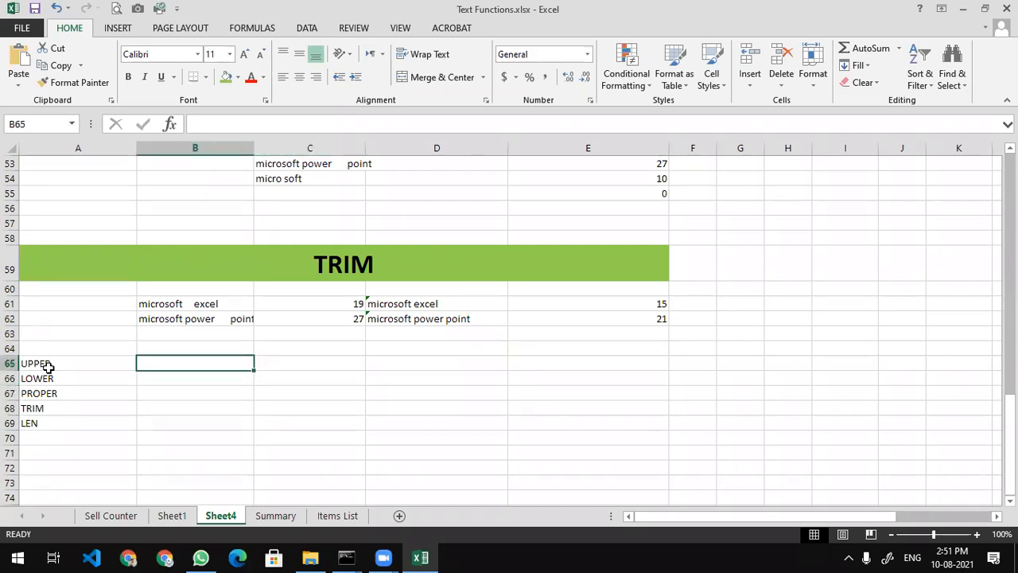
text(U)
text(CASE)
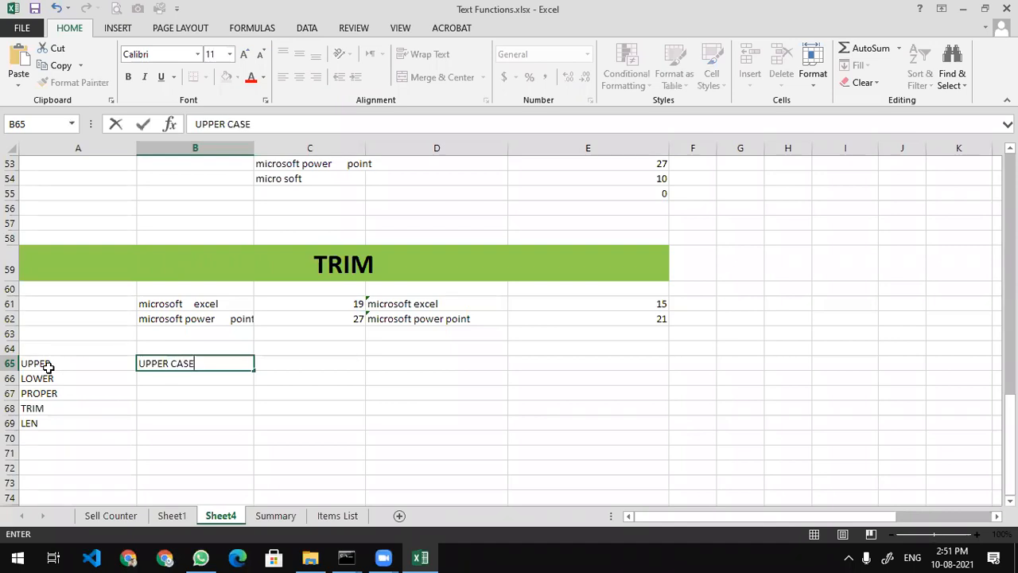
text( ALL WORDS IN)
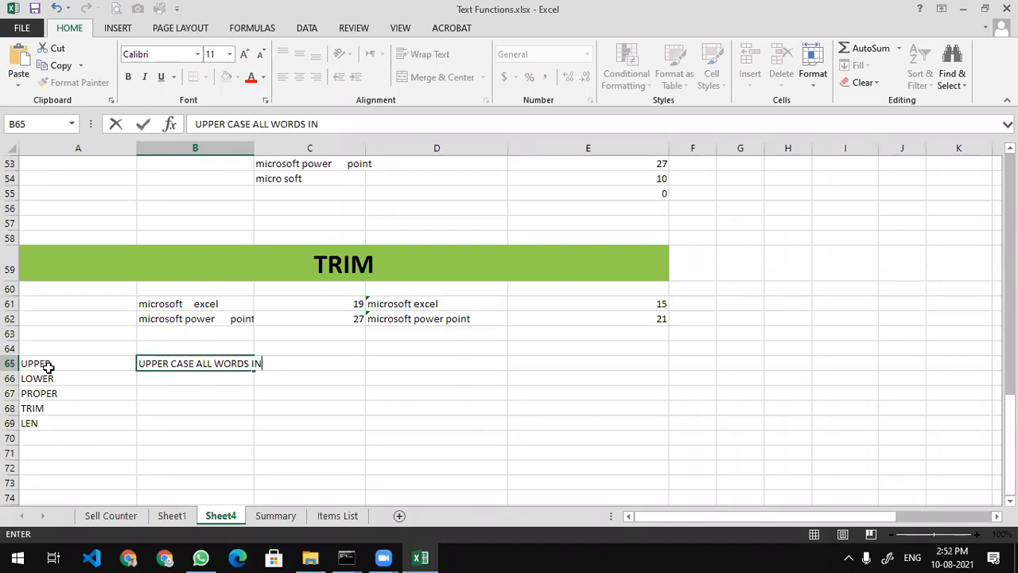
text( A SINGLE CELL)
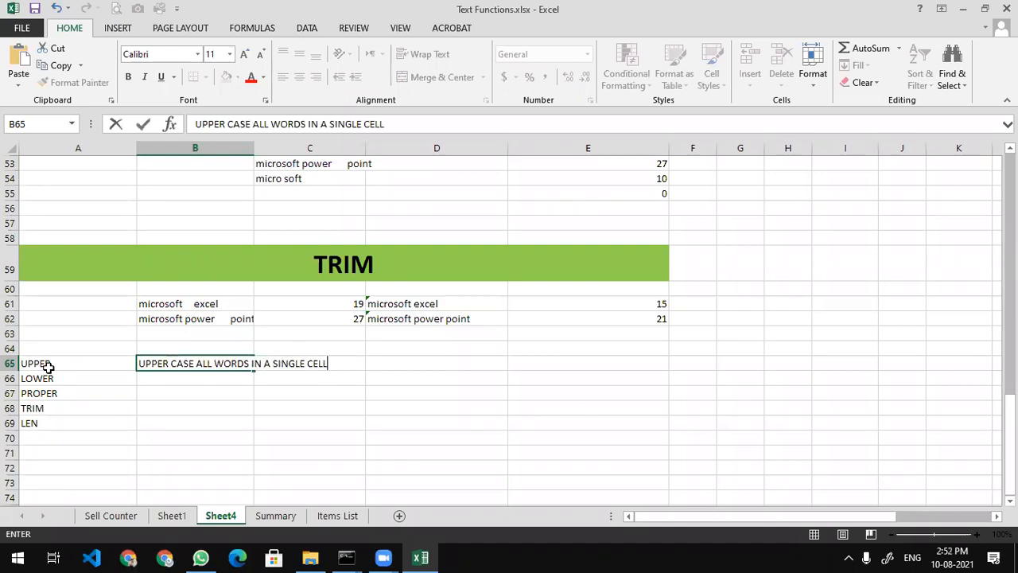
key(Return)
- Enter the description LOWER CASE ALL WORDS IN A SINGLE CELL in B66 beside LOWER
text(LOWER CASE ALL W)
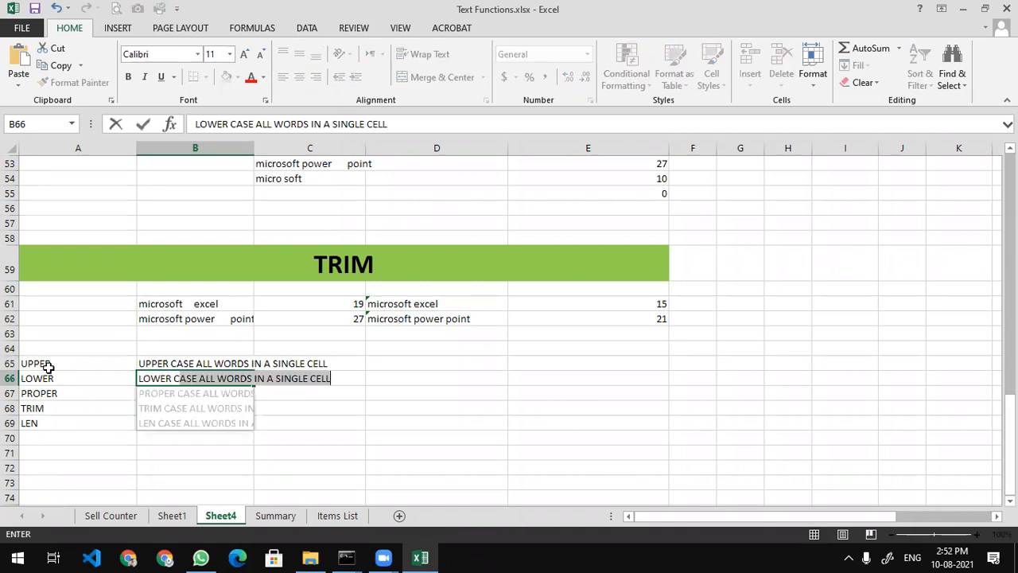
text(ORDS IN A SIN)
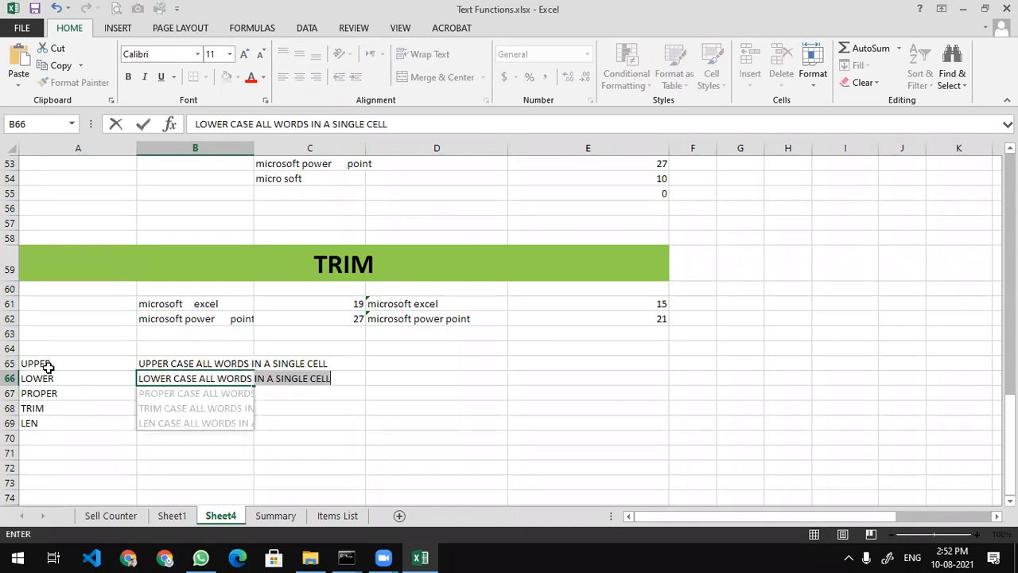
text(GLE CLEL)
key(BackSpace)
key(BackSpace)
key(BackSpace)
text(ELL)
key(Return)
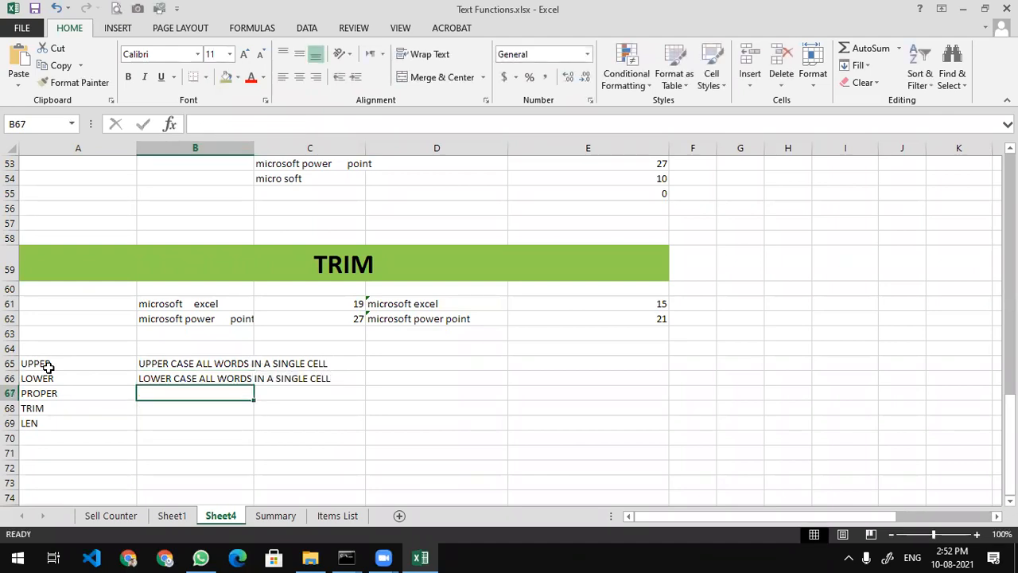
- Enter the description PROPER CASE ALL WORDS IN A SINGLE CELL in B67 beside PROPER
text(PROPER CAS)
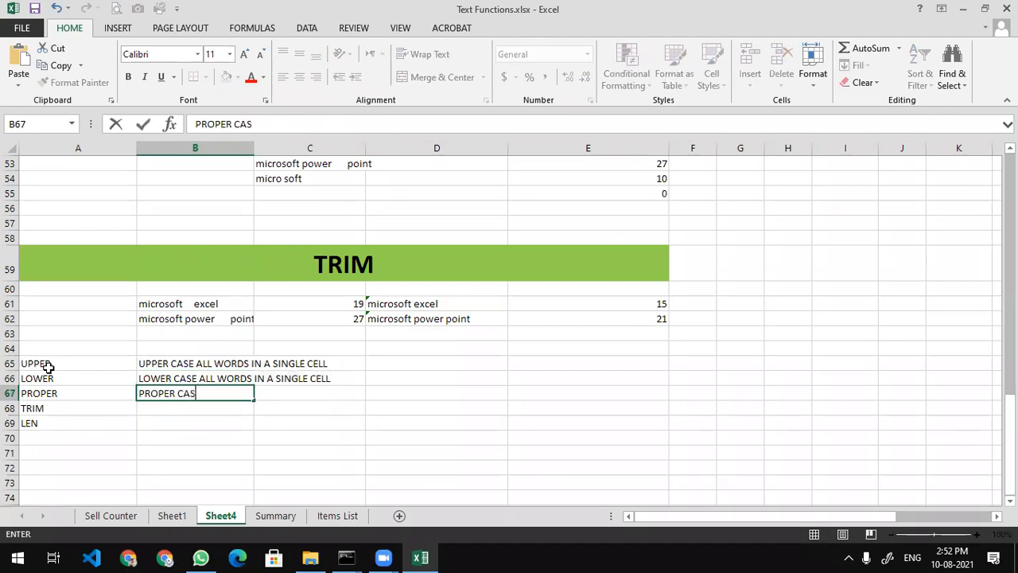
text(E ALL WORDS IN A S)
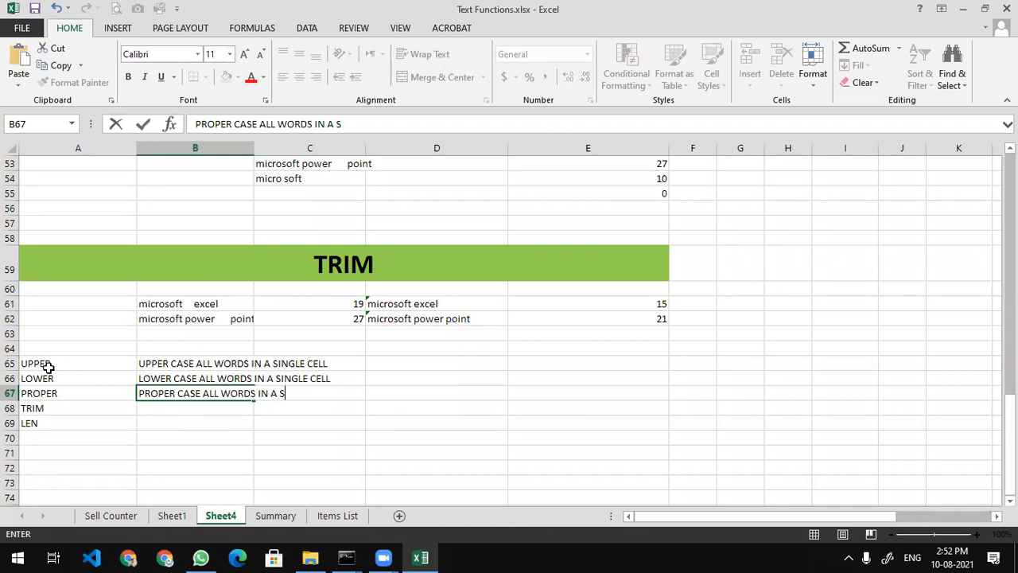
text(INGLE CELL)
key(Return)
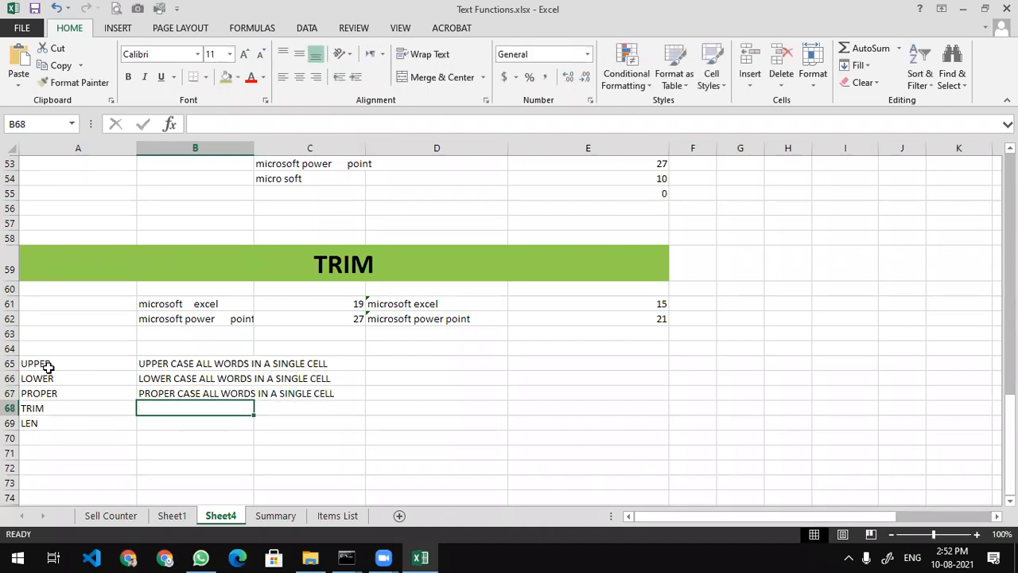
- Enter the description REMOVE EXTRA SPACING in B68 beside TRIM
text(REMOVE EX)
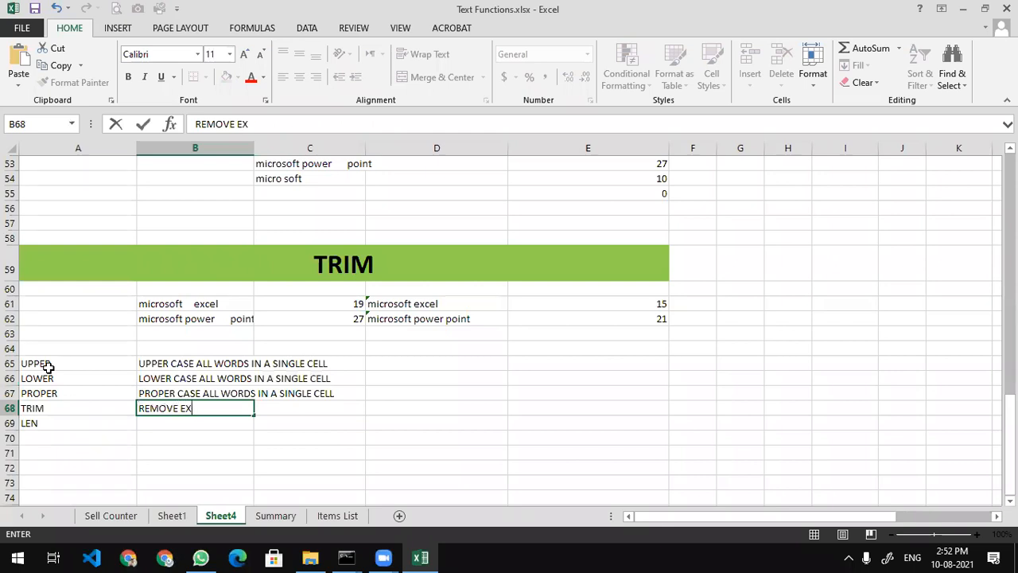
text(TRA SPA)
key(BackSpace)
text(PACING)
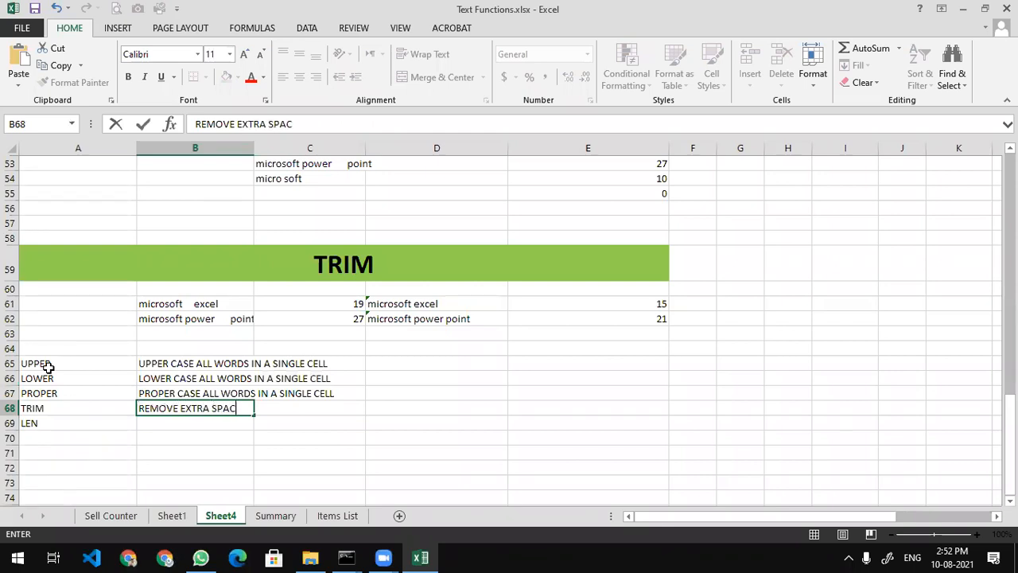
key(Return)
- Enter the description RETURN TEXT CHARACTERS LENGTH in B69 beside LEN
text(RETURN S)
key(BackSpace)
text(TE)
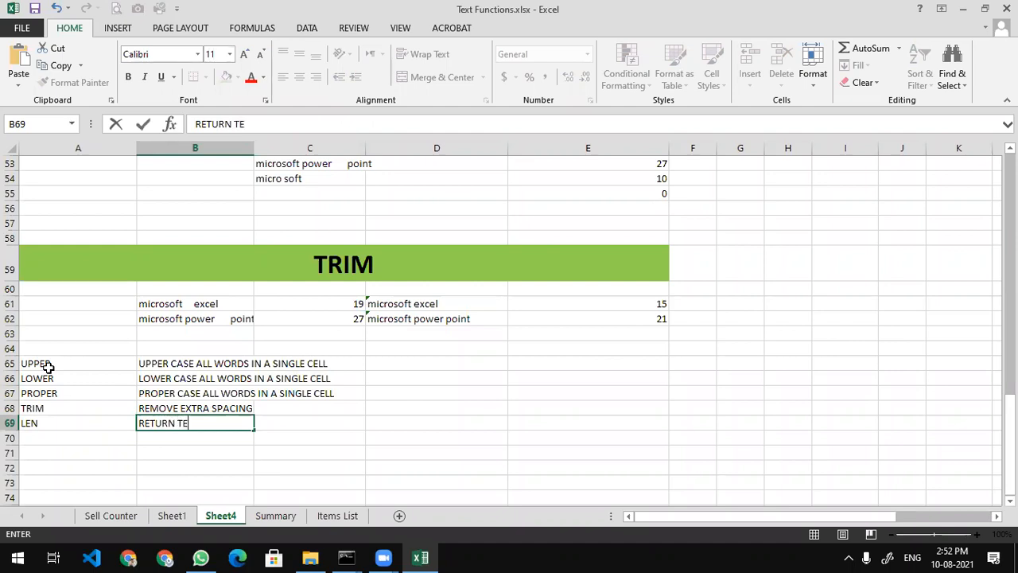
text(XT CHARACTERS LENGTH)
key(Return)
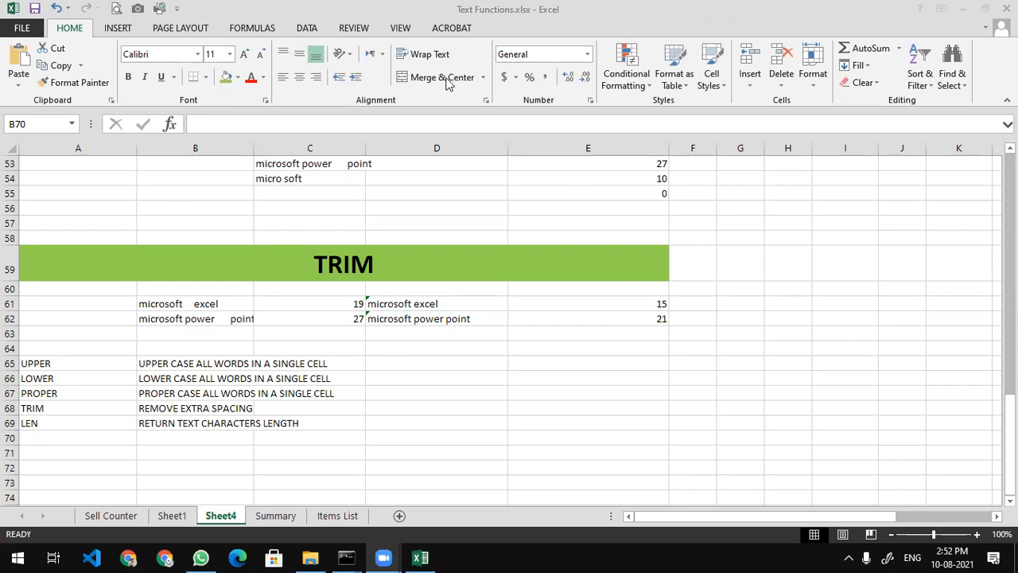
- Add the function name CONCATENATE in A70 below LEN in the summary list
click(76, 436)
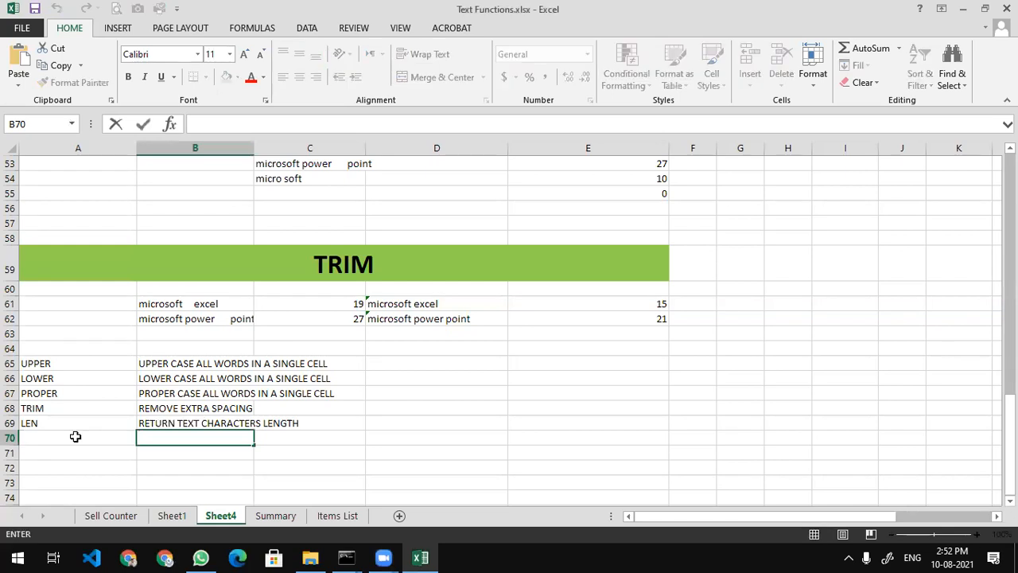
click(75, 436)
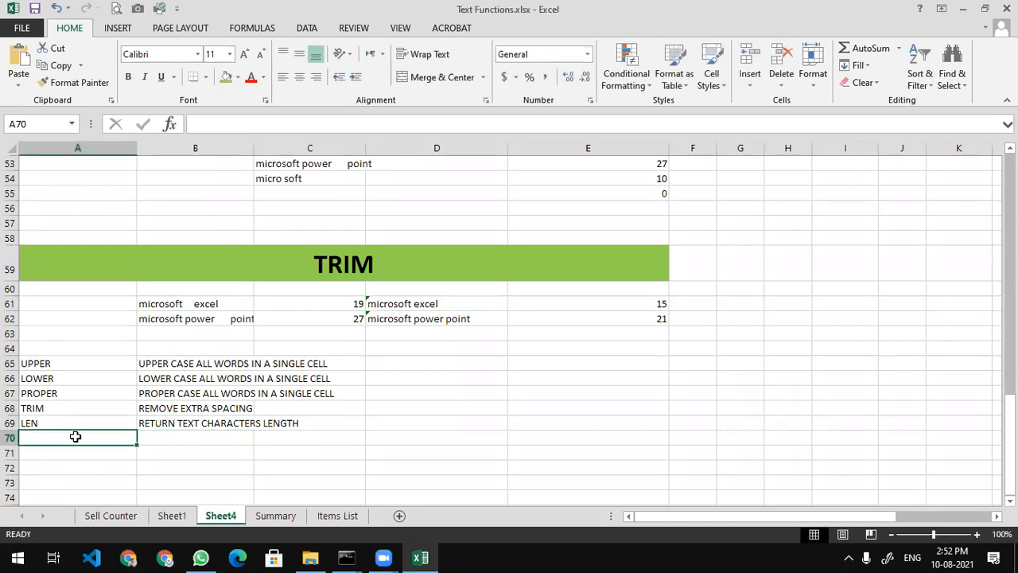
text(CONCATE)
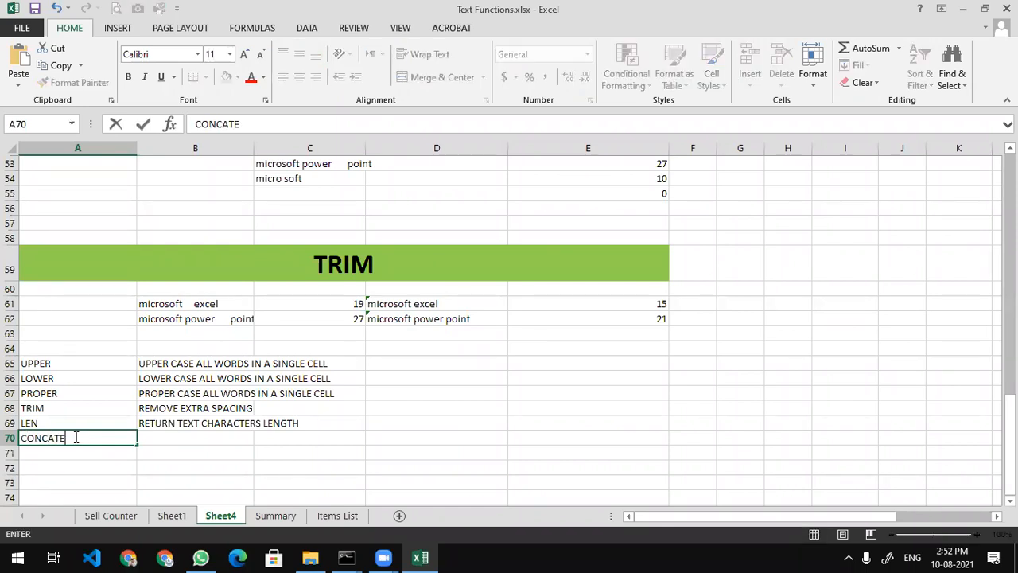
text(NATE)
key(Tab)
- Enter the description JOIN TEXT FROM TWO DIFFERENT CELLS in B70 beside CONCATENATE
text(JOIN)
text( TWO)
key(BackSpace)
key(BackSpace)
key(BackSpace)
text(STRINGS)
key(BackSpace)
key(BackSpace)
key(BackSpace)
key(BackSpace)
key(BackSpace)
key(BackSpace)
key(BackSpace)
text(TEXT FROM TWO DIFFERENT CELLS)
key(Return)
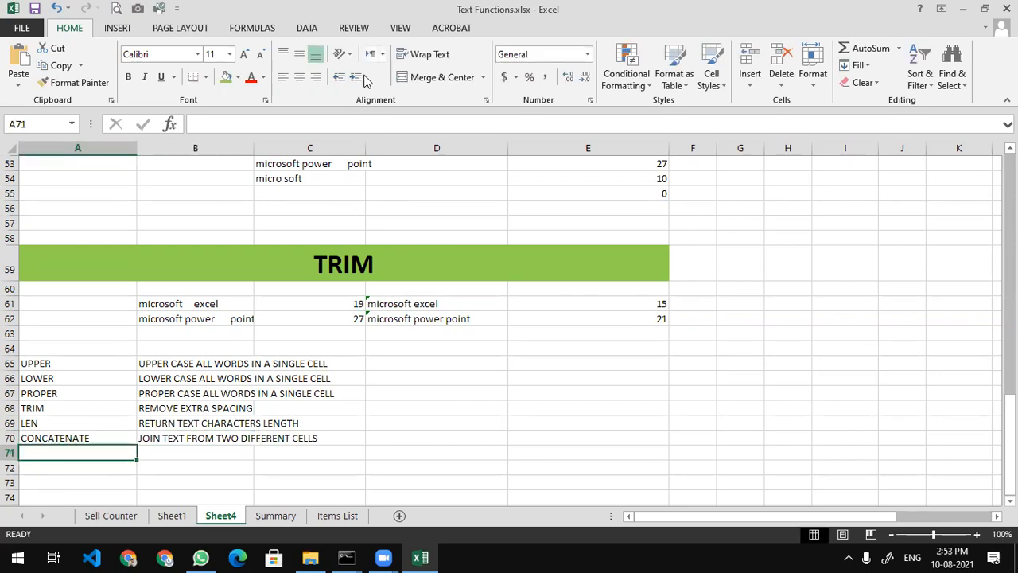
- Merge and center A73:E73 as a heading band with green fill and font size 24
scroll(402, 302, down, 4)
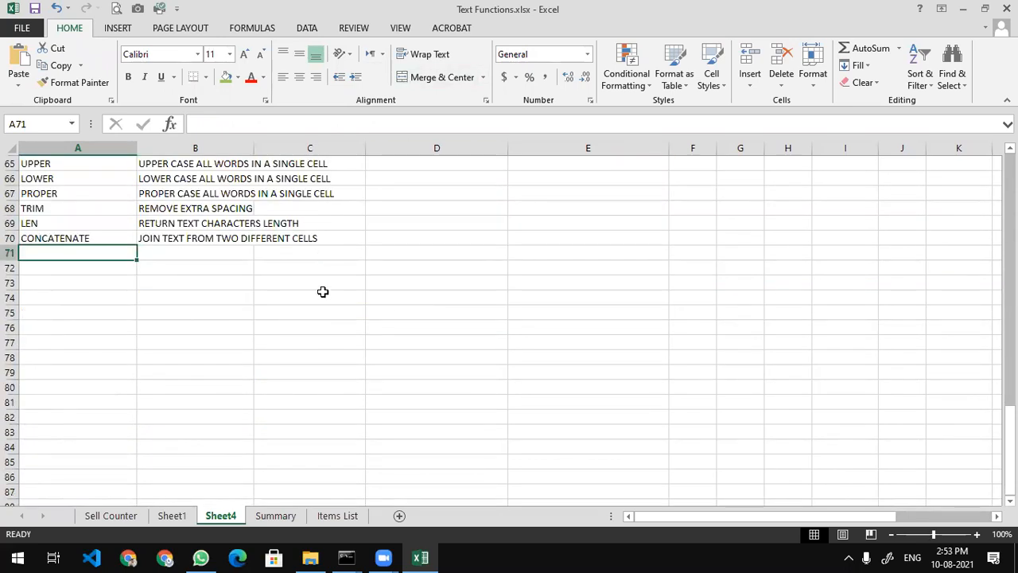
drag(100, 280, 610, 283)
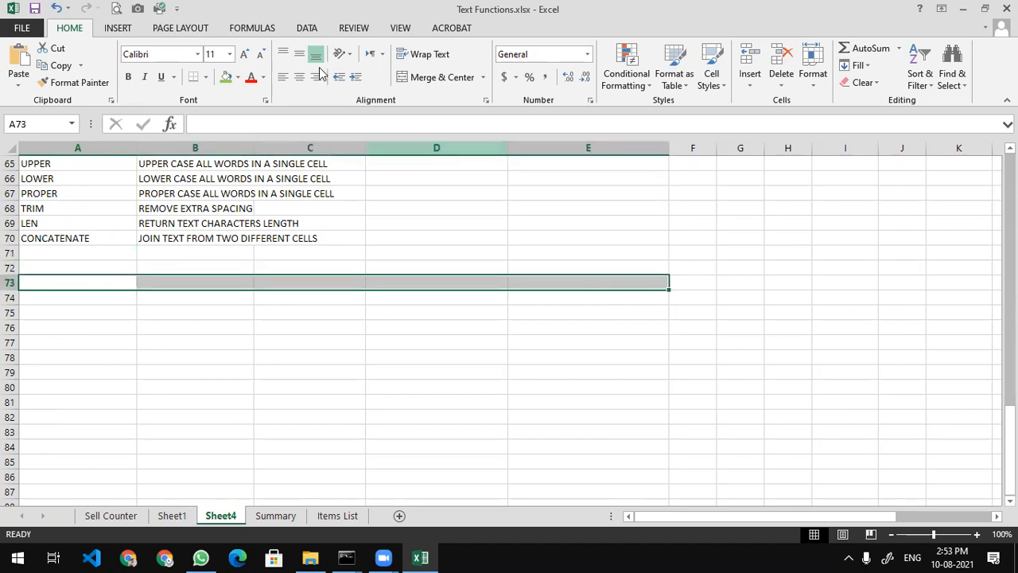
click(415, 77)
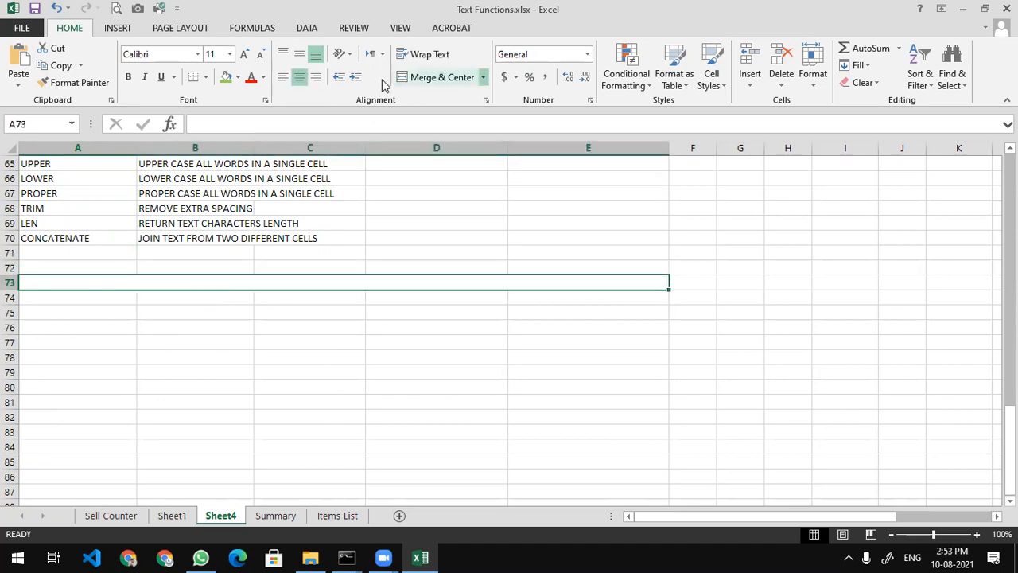
click(226, 77)
click(245, 54)
click(245, 55)
click(245, 54)
click(245, 54)
click(245, 54)
click(245, 54)
click(245, 54)
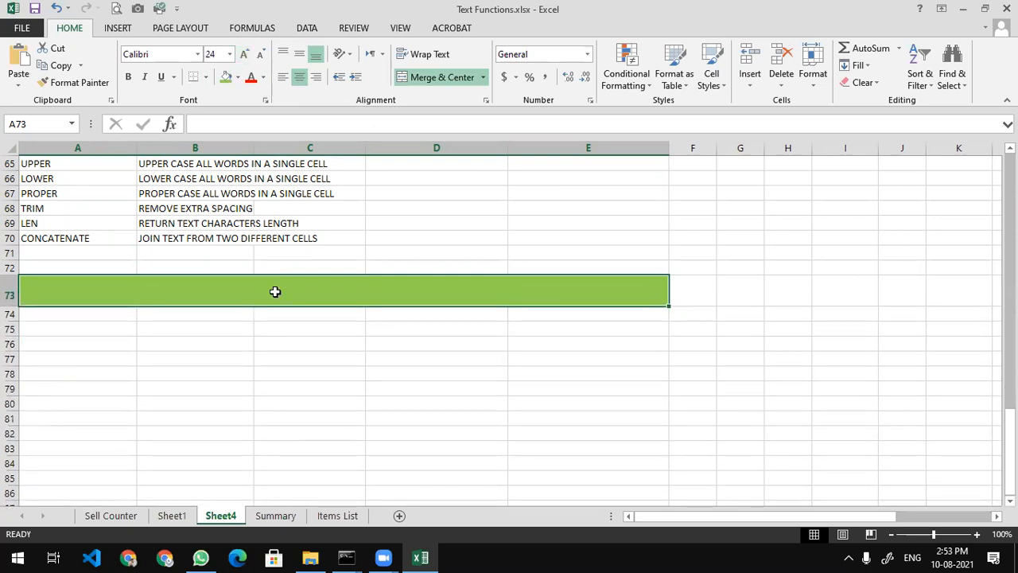
- Enter the heading CONCATENATE in the green merged band in row 73 and make it bold
text(CONCAT)
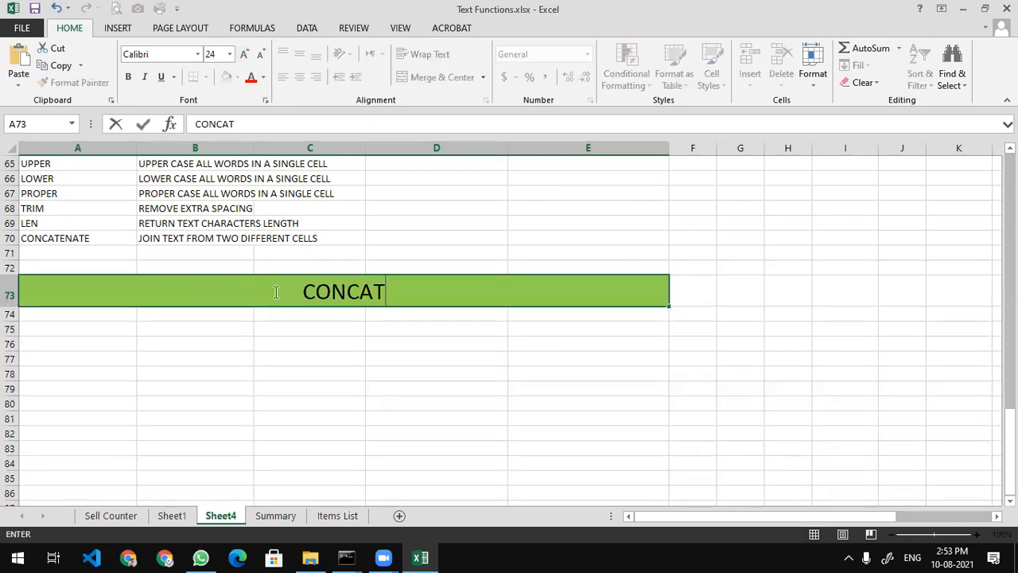
text(ENATE)
key(Return)
click(270, 291)
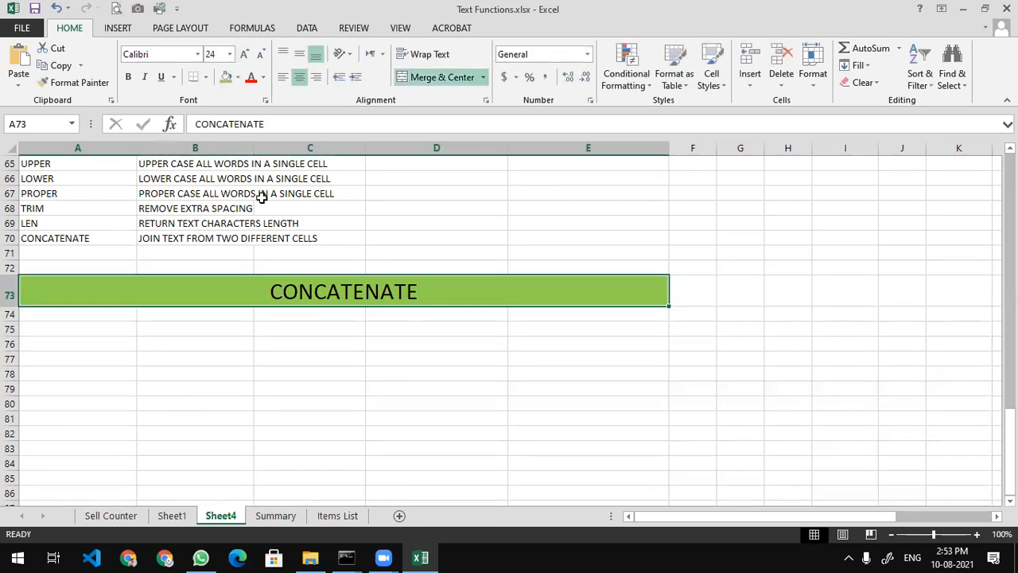
click(128, 76)
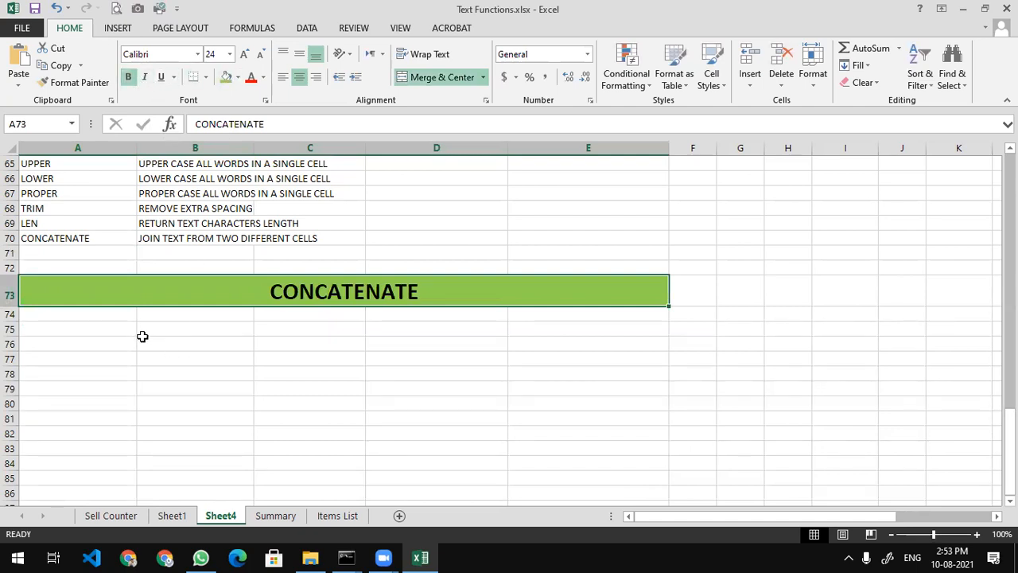
- Enter the column headers first name in A75 and last name in B75 below the CONCATENATE heading
click(121, 328)
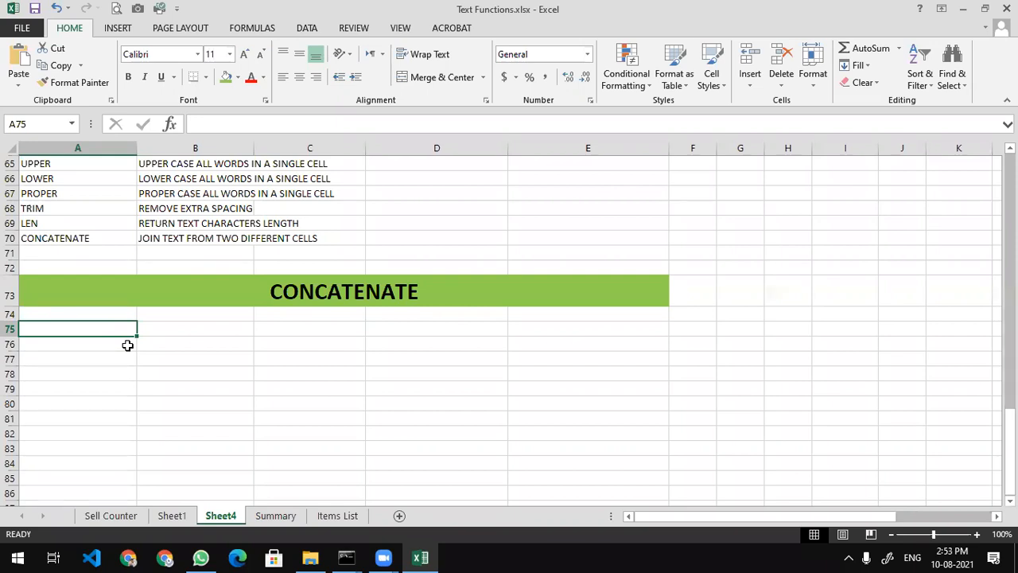
text(first name)
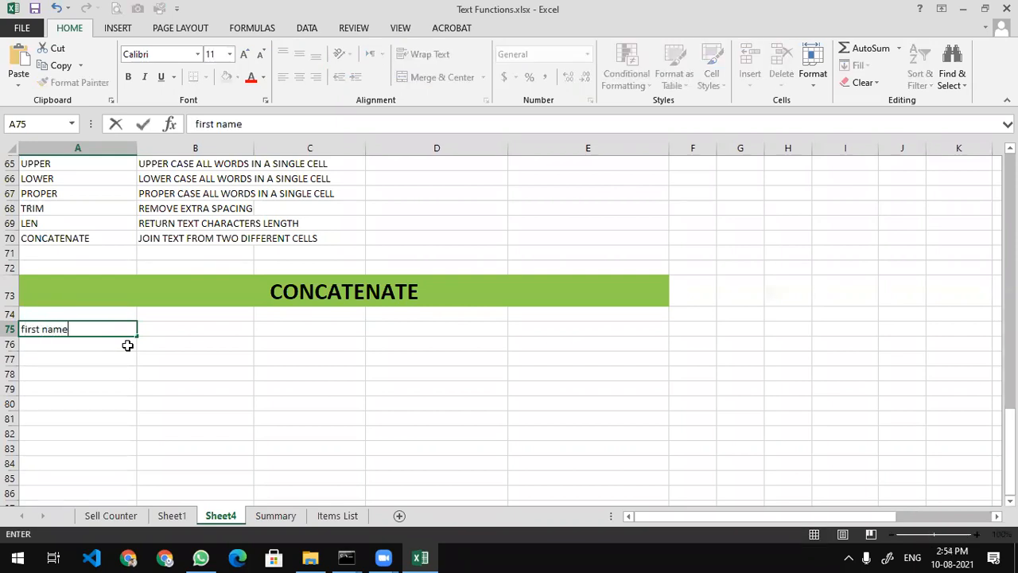
key(Tab)
text(last name)
key(Return)
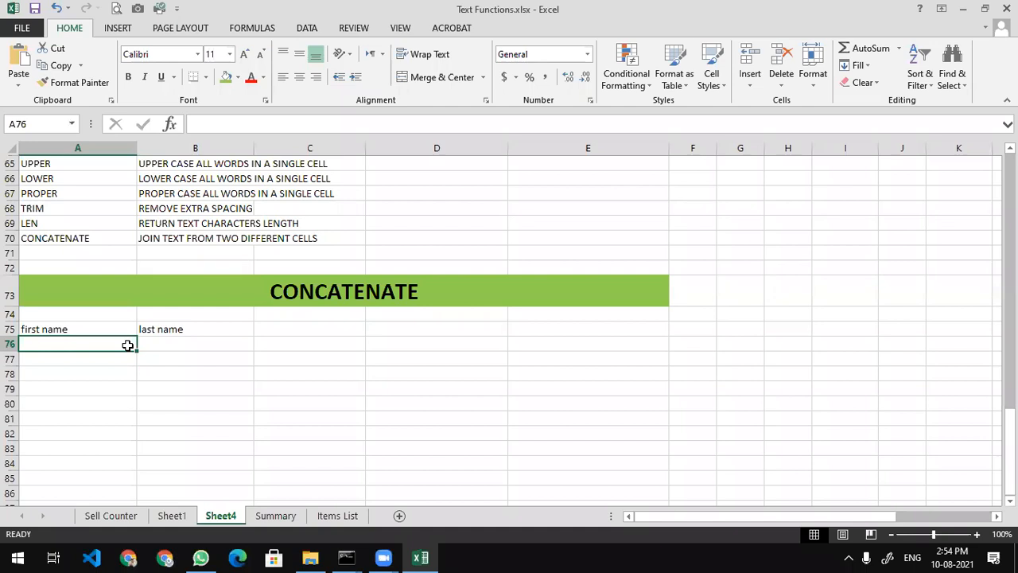
- Fill the first sample row with microsft in A76 and excel in B76
text(mir)
key(BackSpace)
key(BackSpace)
text(ir)
key(BackSpace)
text(crosft)
key(Tab)
text(excel)
key(Return)
- Fill the second sample row with microso in A77 and wor in B77
text(micros)
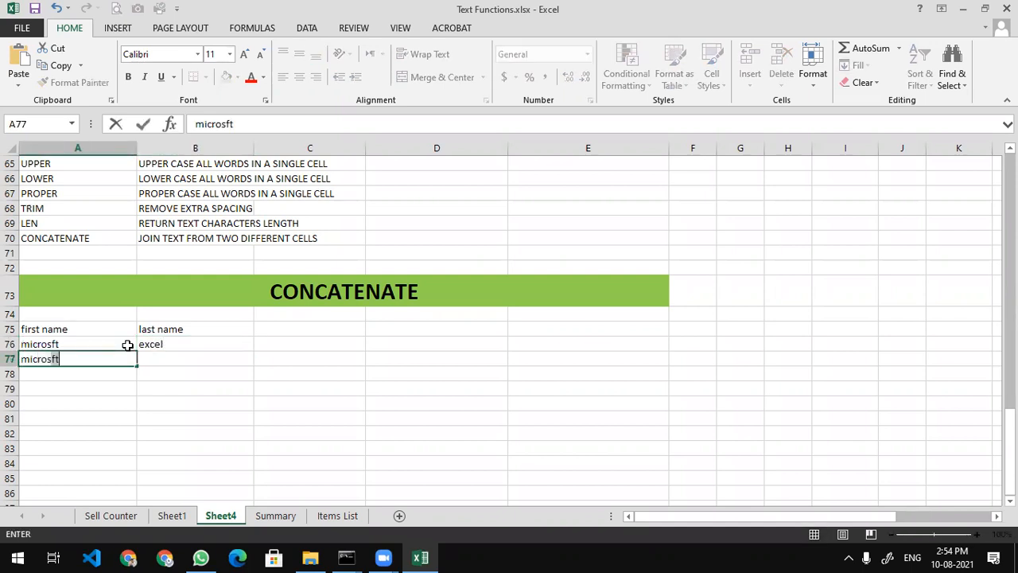
text(o)
key(Tab)
text(wor)
key(Return)
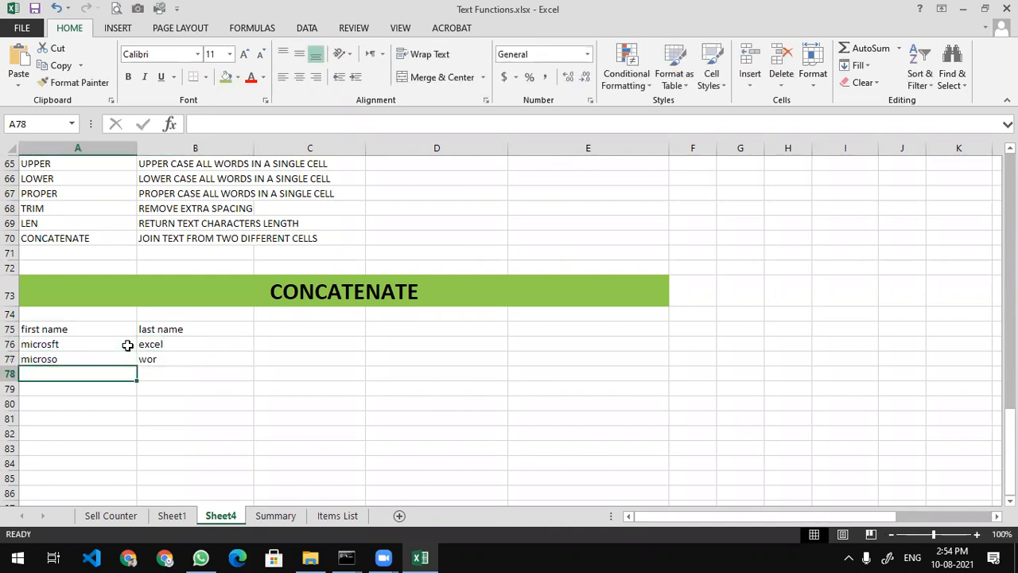
- Correct the last name in B77 to word
key(Right)
key(Up)
key(F2)
text(d)
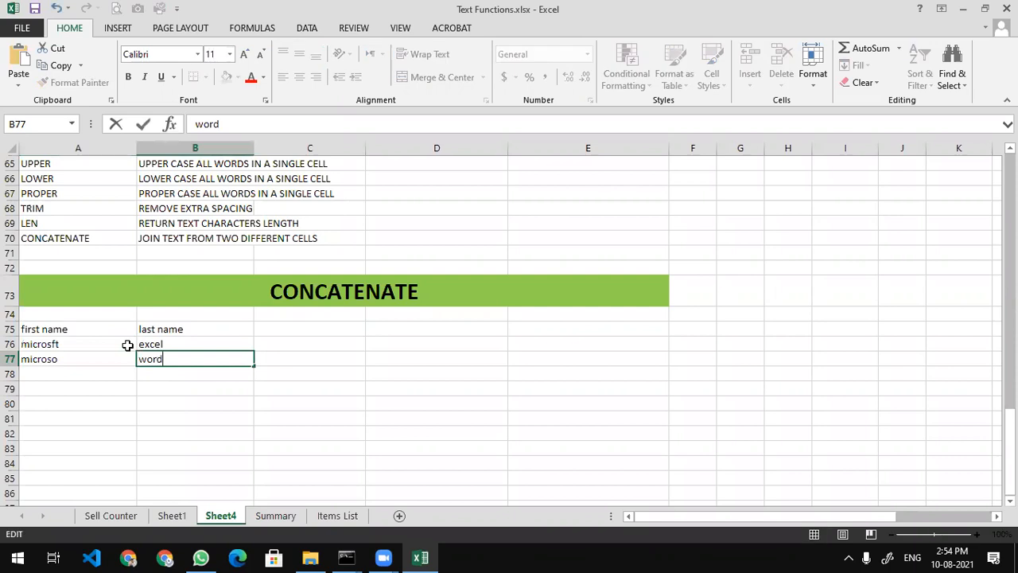
key(Return)
- Correct the first name in A77 to microsoft
key(Left)
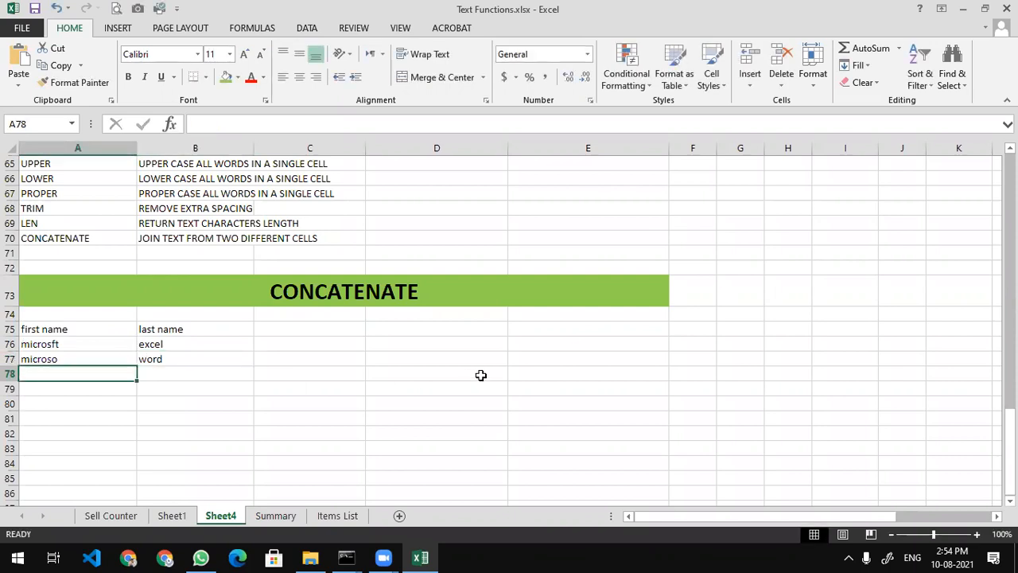
key(Up)
key(F2)
text(ft)
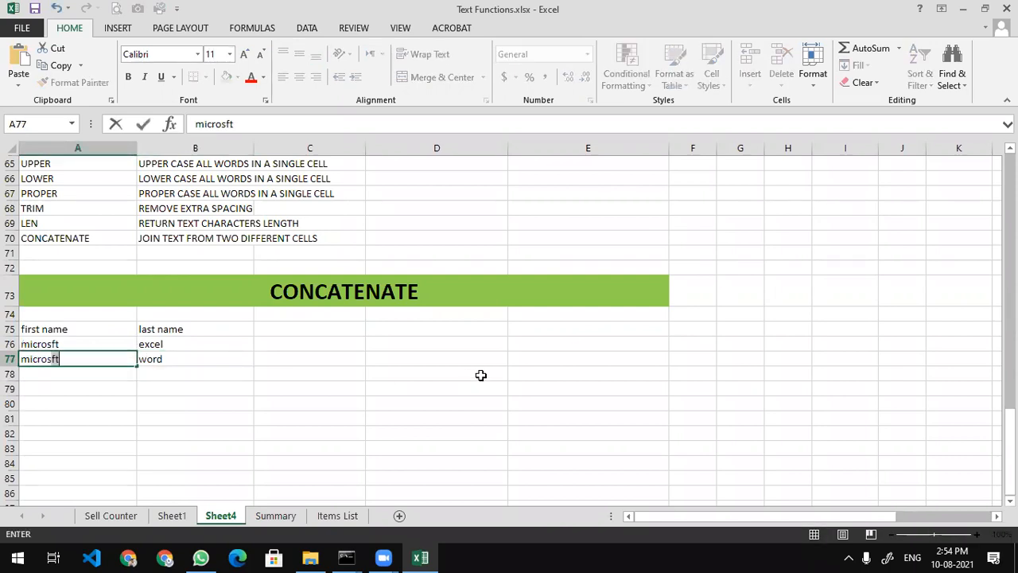
key(Return)
key(Up)
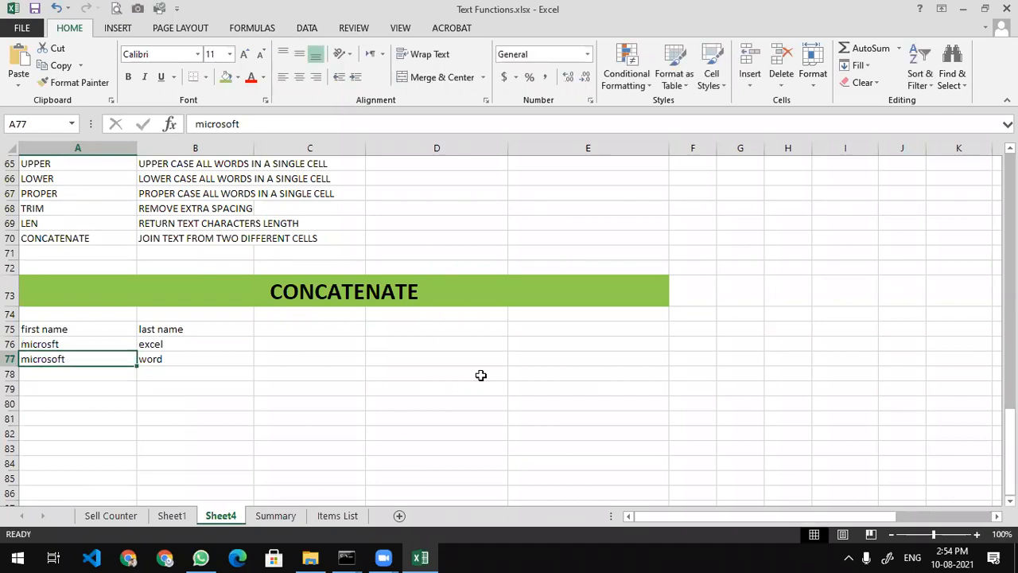
key(F2)
key(Return)
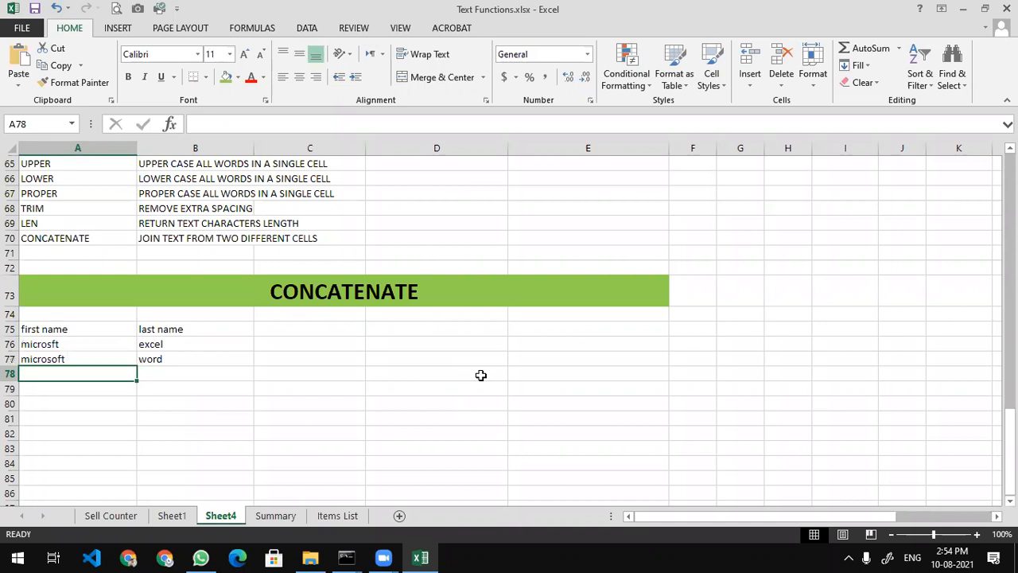
- Fill the third sample row with office in A78 and assistant in B78
text(office)
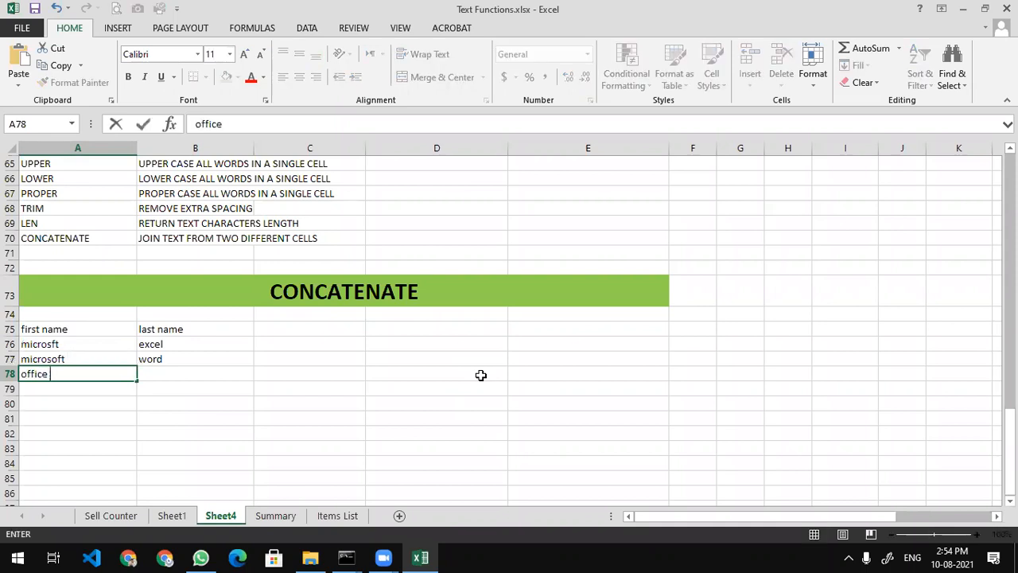
key(Tab)
text(assistnat)
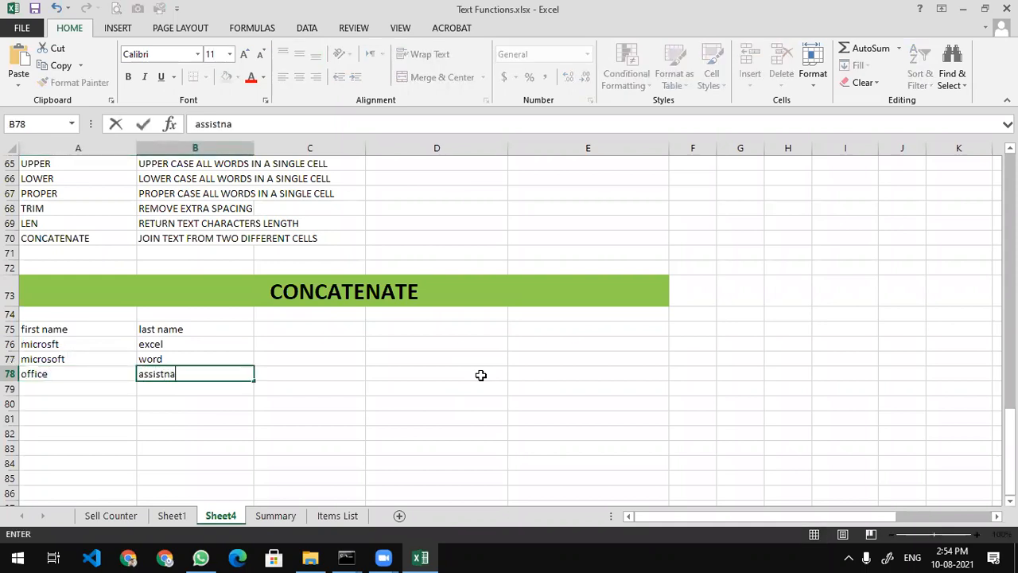
key(BackSpace)
key(BackSpace)
key(BackSpace)
text(ant)
key(Return)
key(Up)
key(F2)
key(Return)
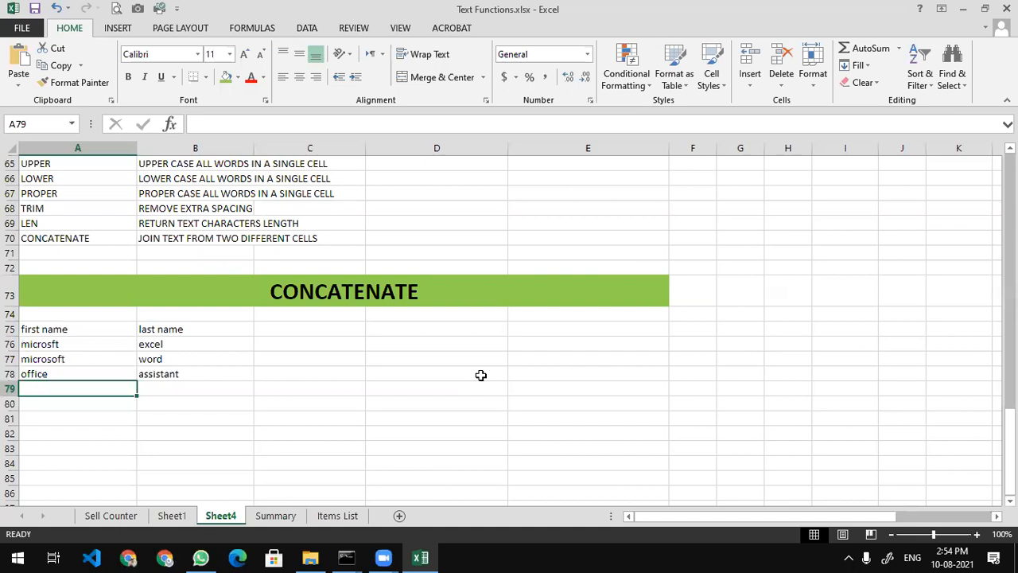
- Fill the next two sample rows with online and class in A79:B79, and text and function in A80:B80
text(online)
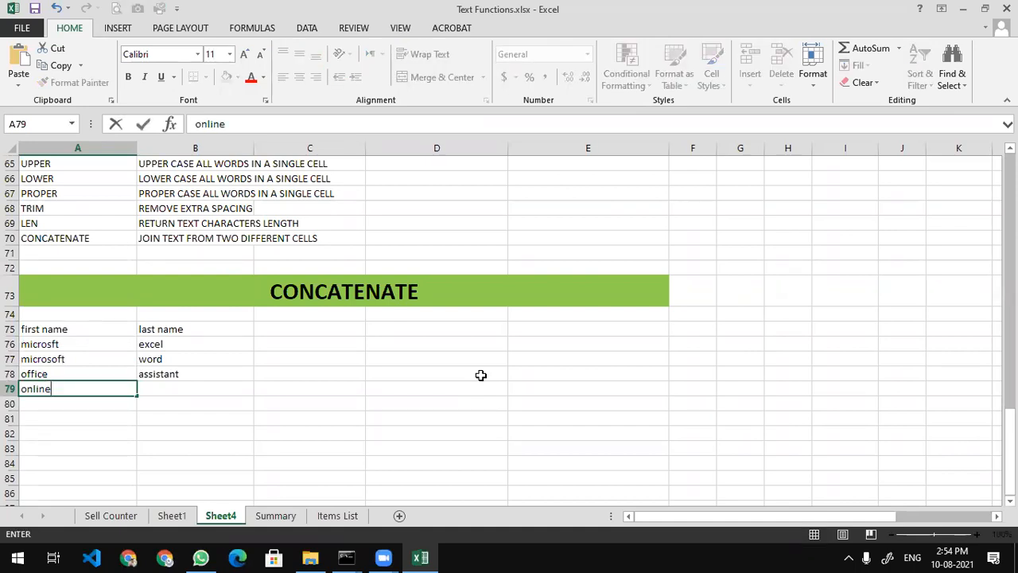
key(Tab)
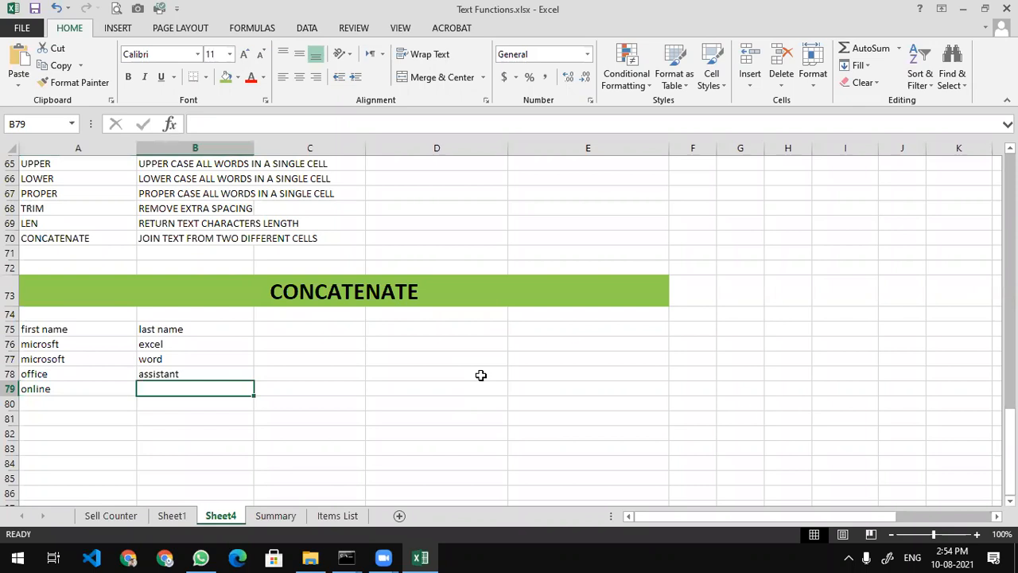
text(class)
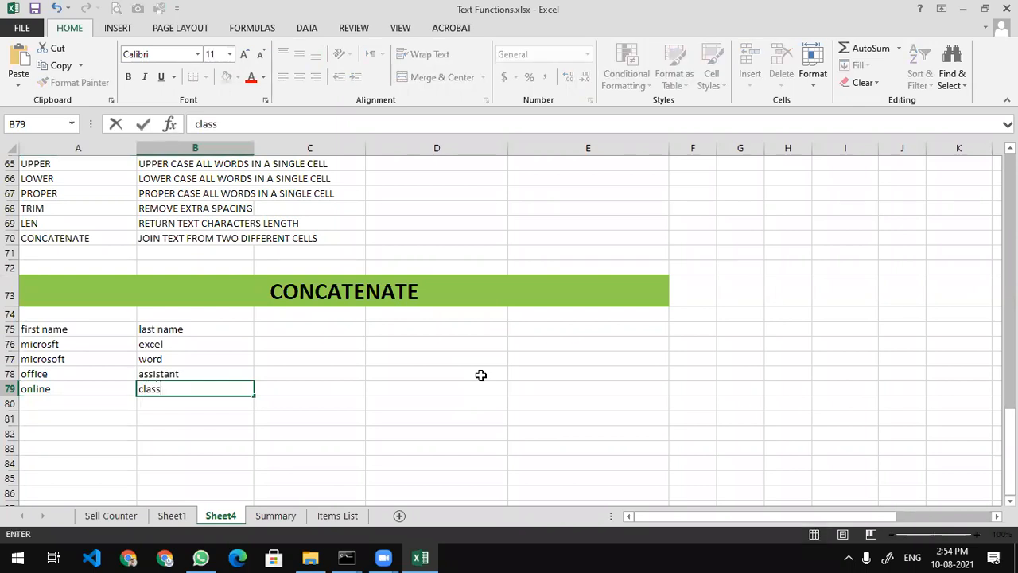
key(Return)
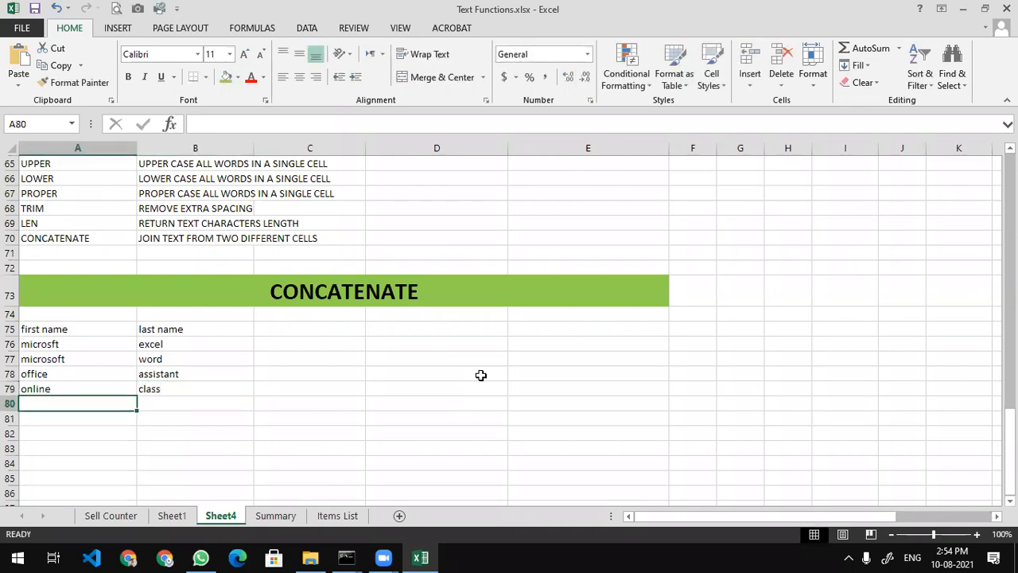
text(text)
key(Tab)
text(function)
key(Return)
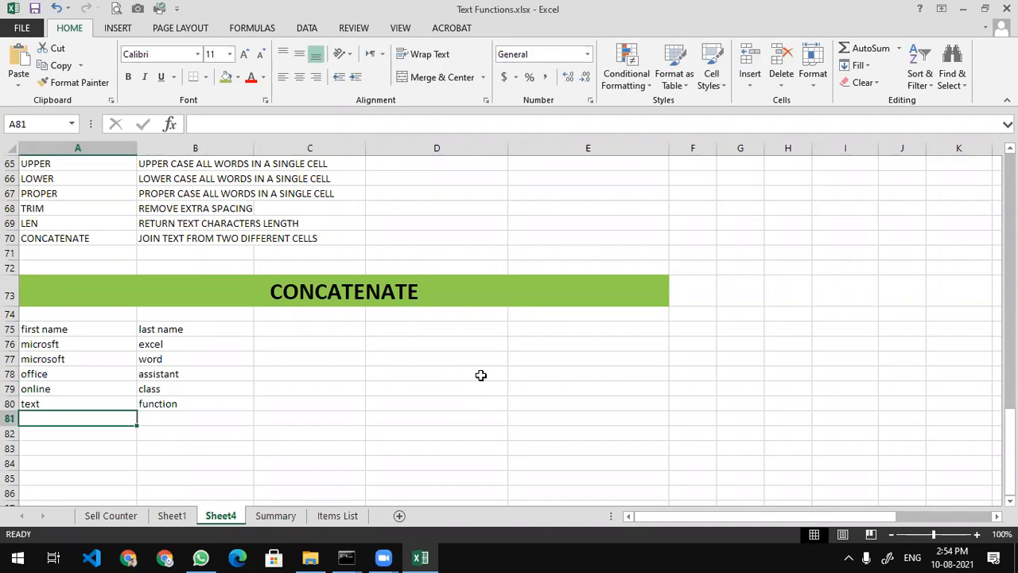
- Make the first name and last name headings in A75:B75 bold
click(86, 329)
click(196, 329)
click(100, 329)
shift+click(172, 329)
key(ctrl+b)
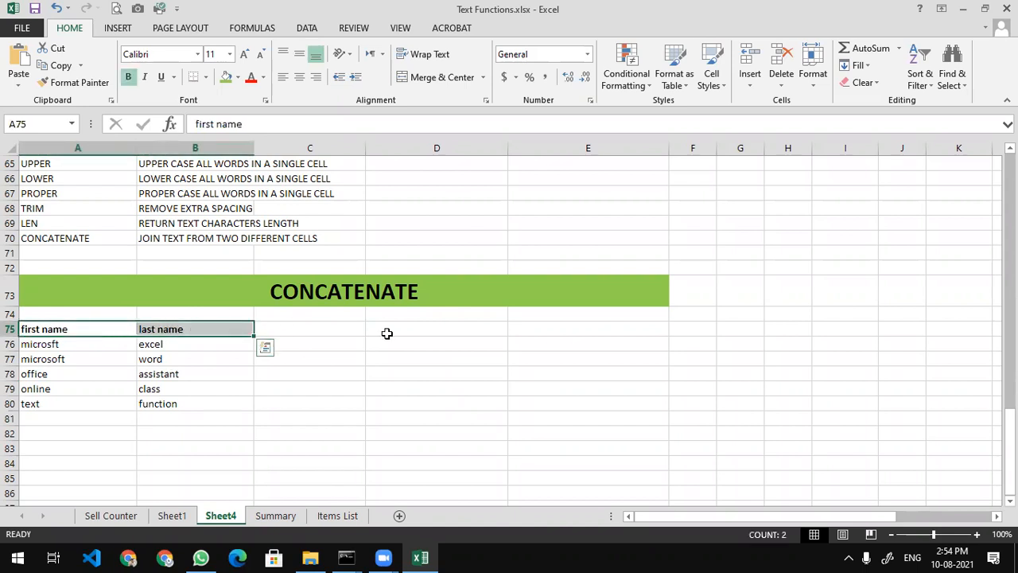
- Add the heading Full Name in D75
click(398, 330)
text(Full Name)
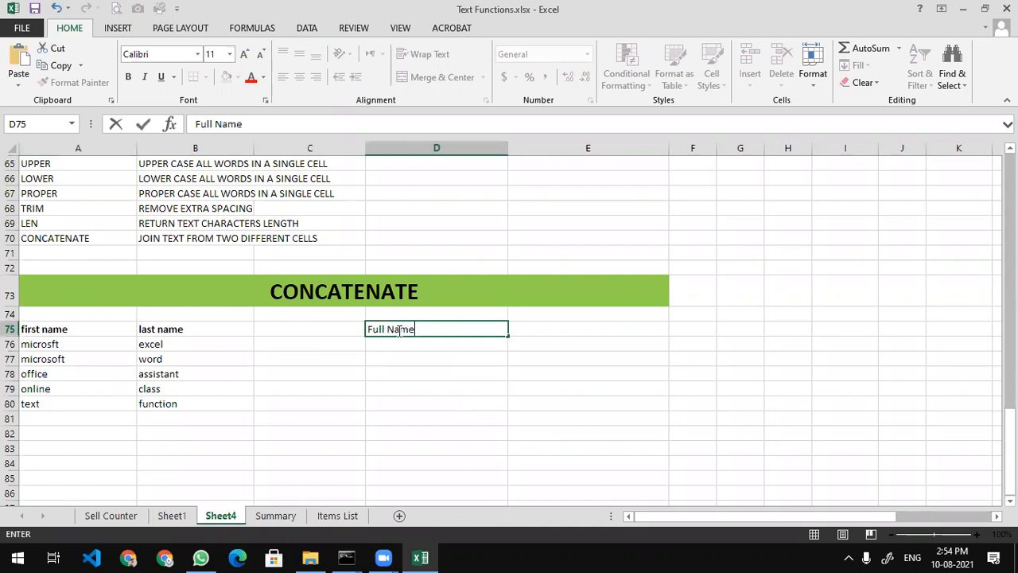
key(Return)
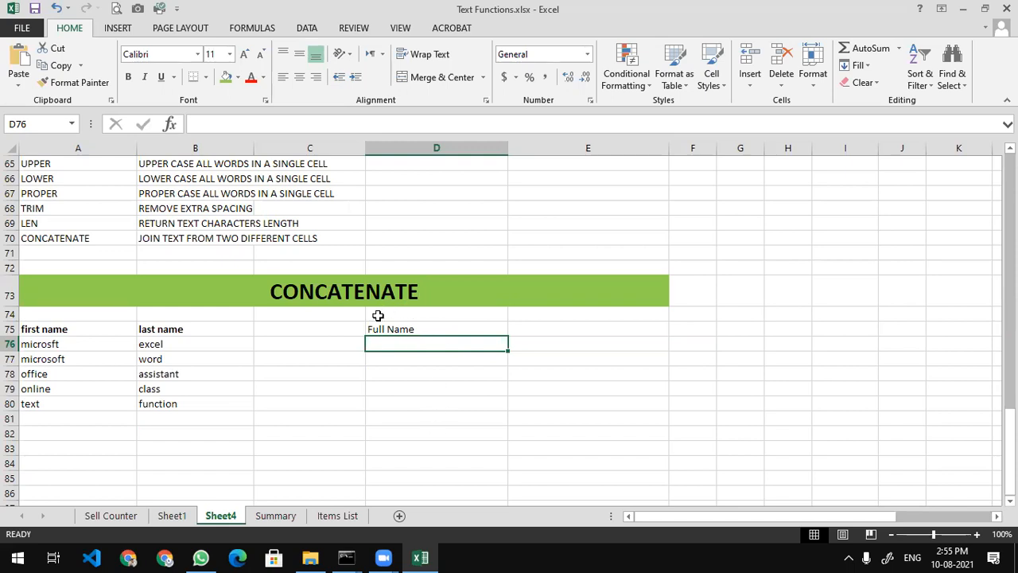
- Try entering the full names microsoft excel in D76 and microsoft word in D77 manually, and undo both entries
click(87, 343)
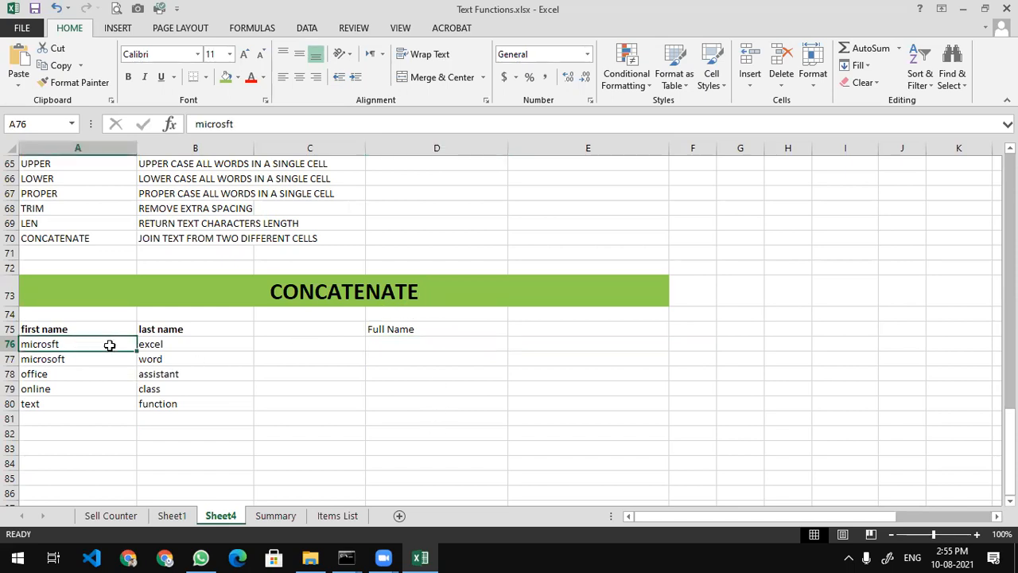
click(177, 345)
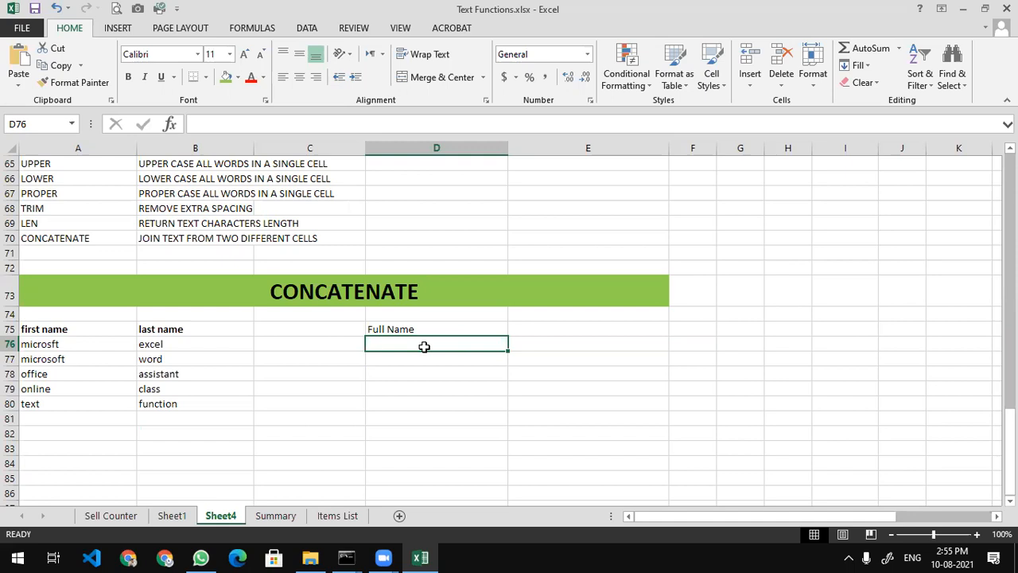
text(mic)
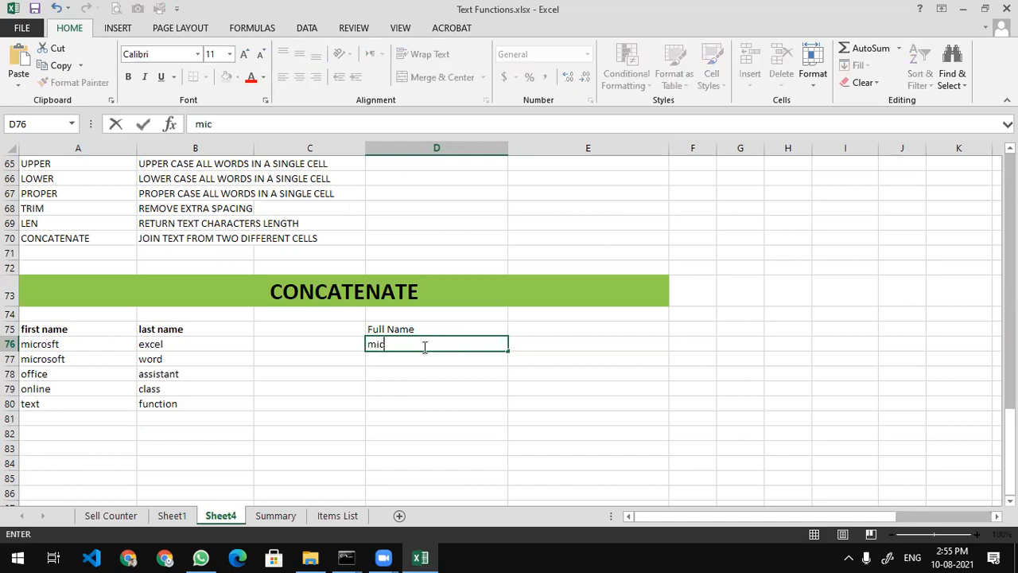
text(rosoft excel)
key(Return)
text(microsoft word)
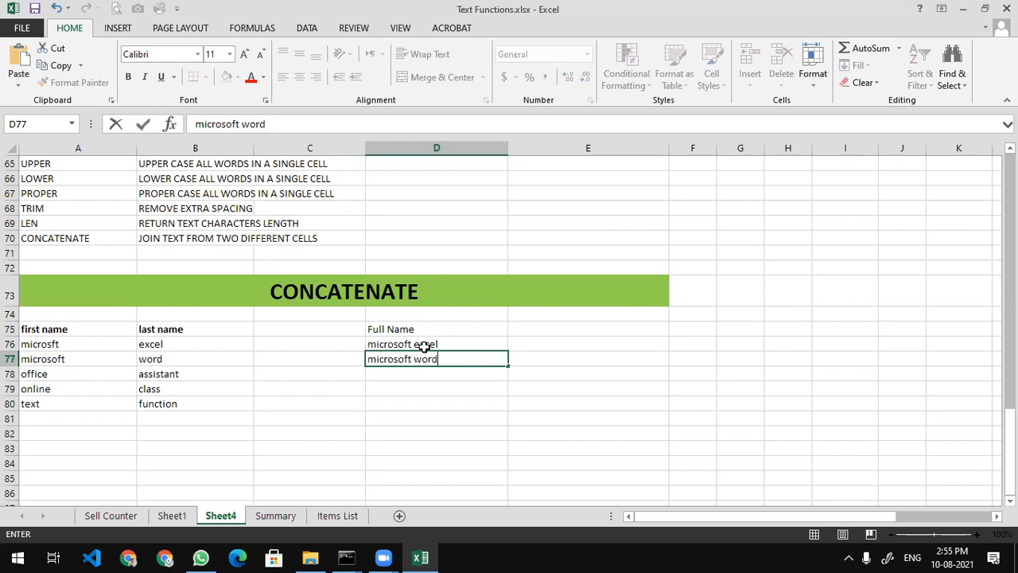
key(Return)
key(Up)
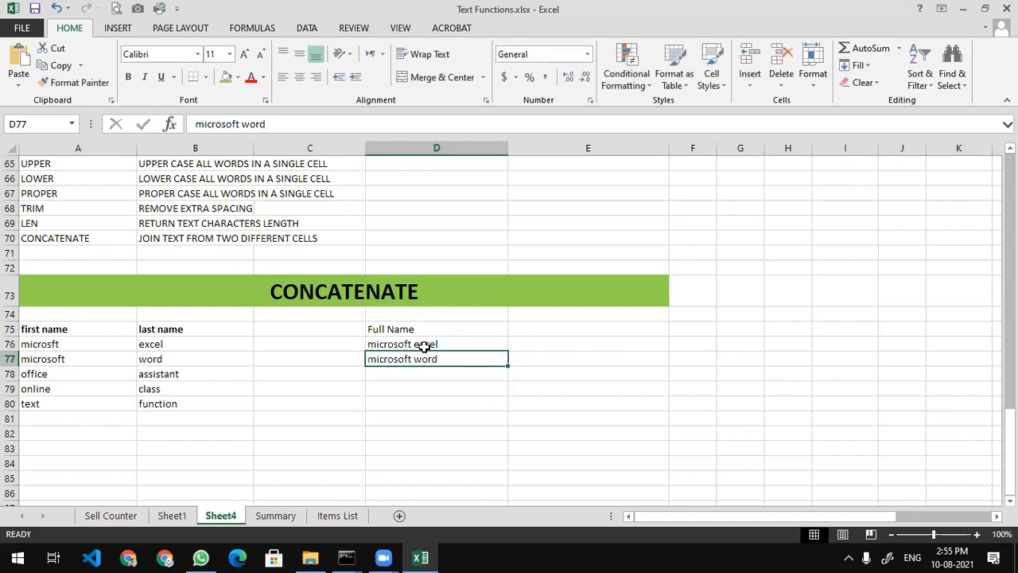
key(ctrl+z)
key(ctrl+z)
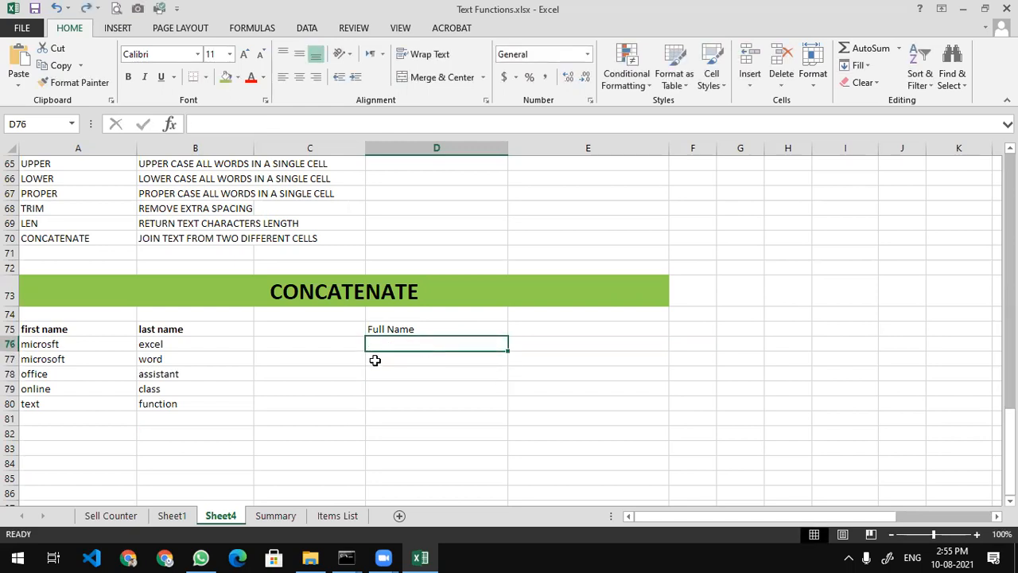
- Make the Full Name heading in D75 bold
click(407, 326)
key(ctrl+b)
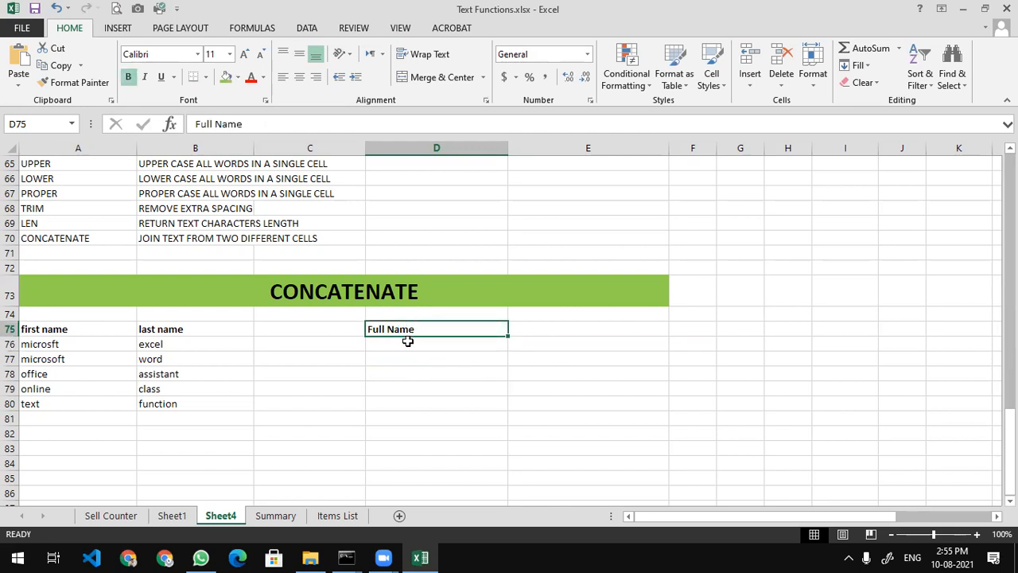
click(407, 341)
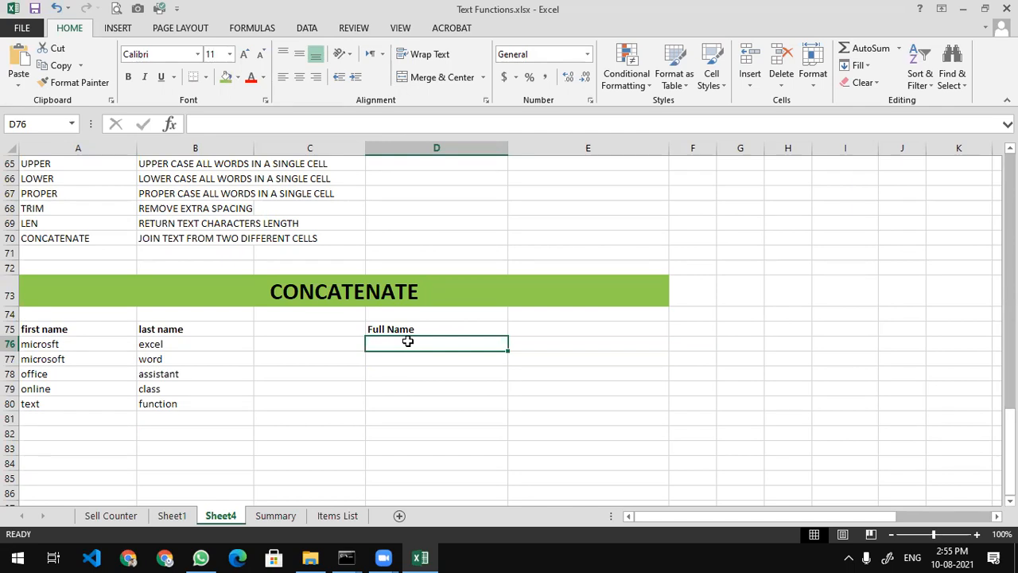
- Apply a yellow fill colour to the heading row A75:D75
drag(425, 327, 29, 326)
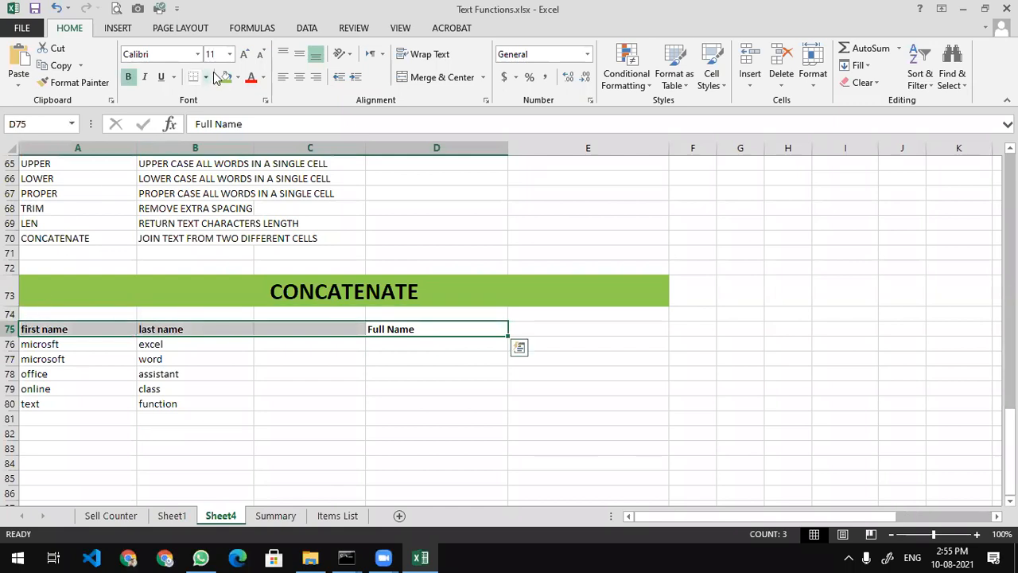
click(237, 77)
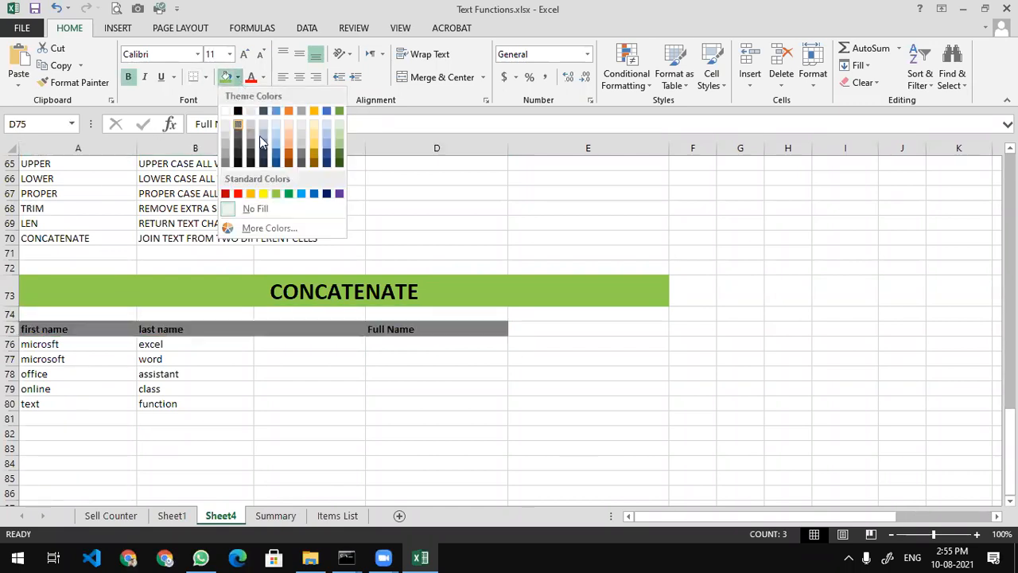
click(262, 194)
click(416, 329)
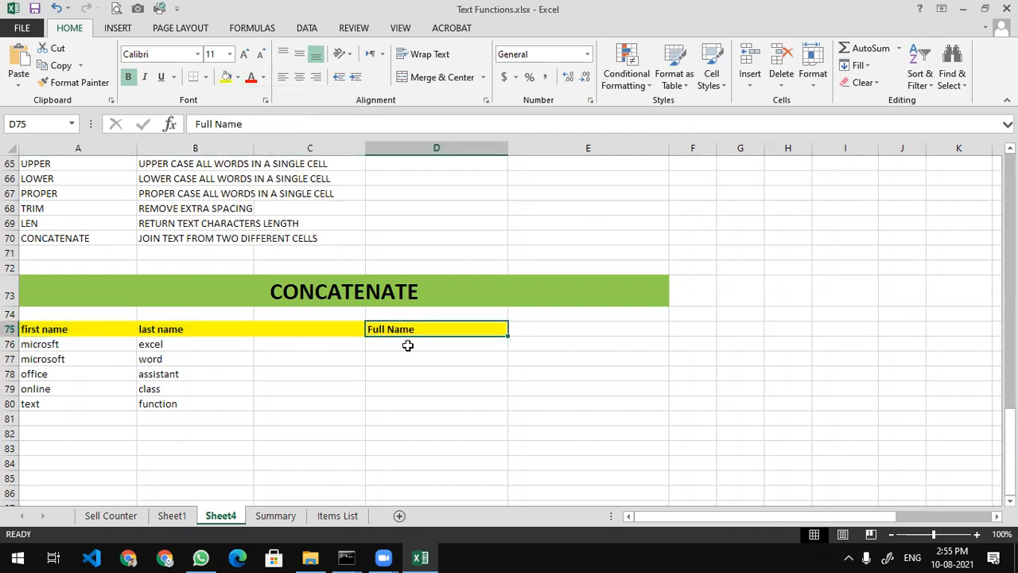
- Enter the formula =CONCATENATE(A76,B76) in D76 to join the first and last name
click(406, 345)
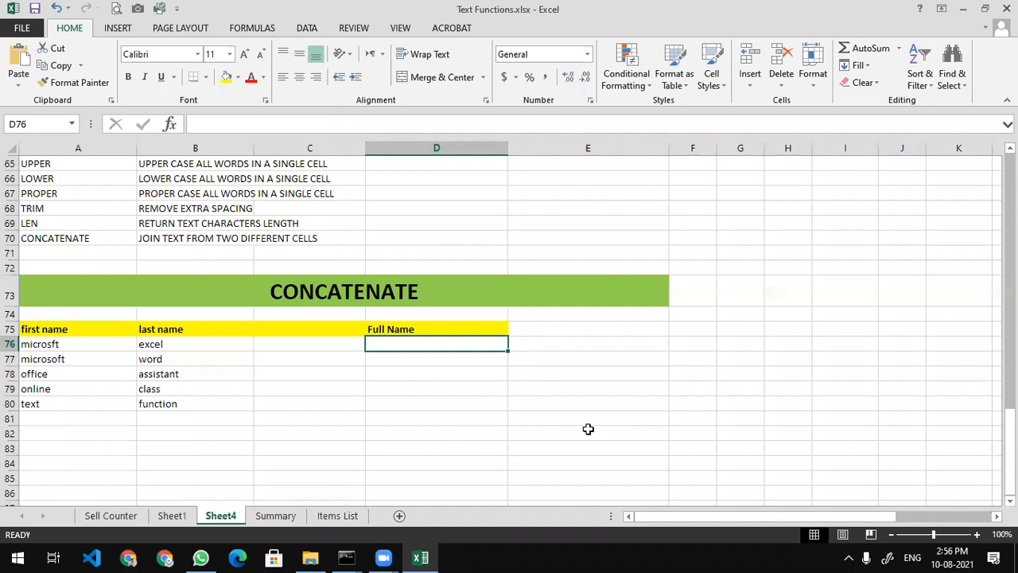
text(=concaten)
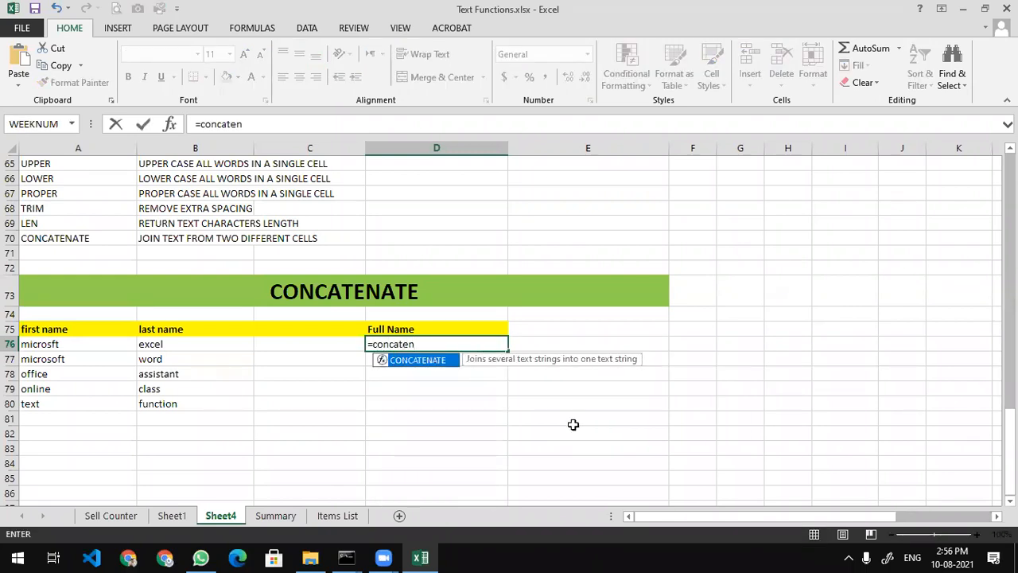
click(743, 75)
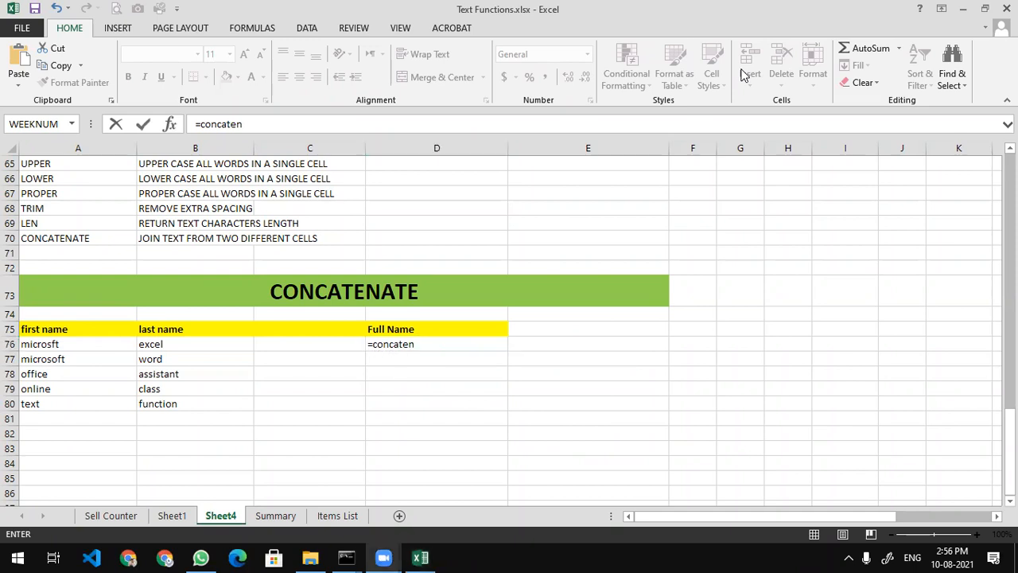
click(450, 345)
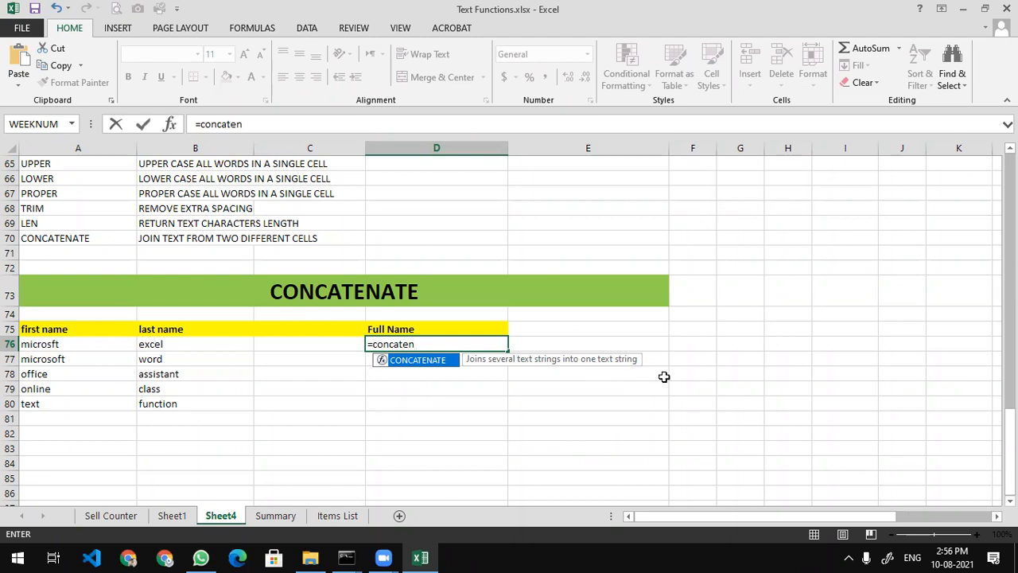
text(ate()
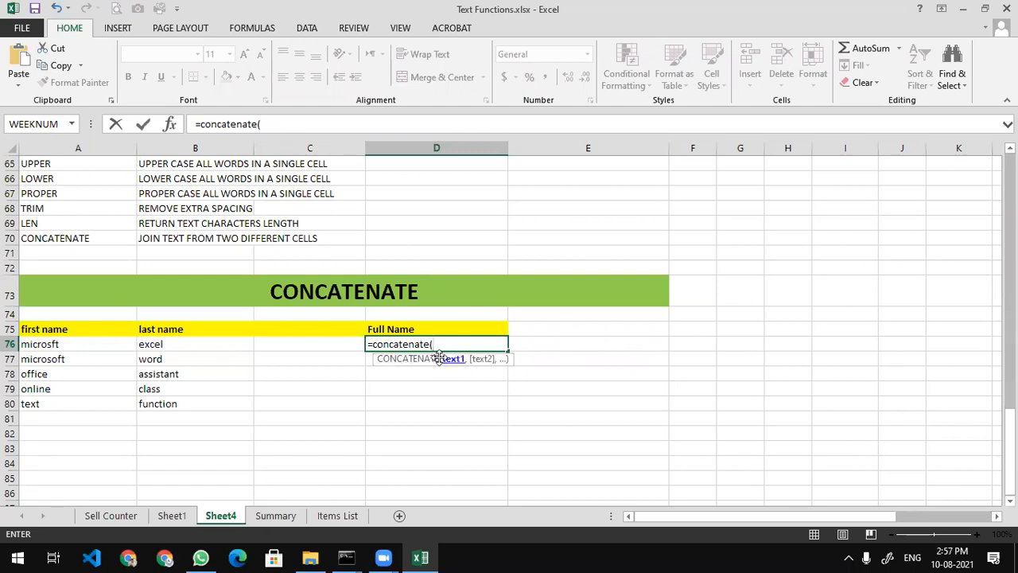
click(99, 338)
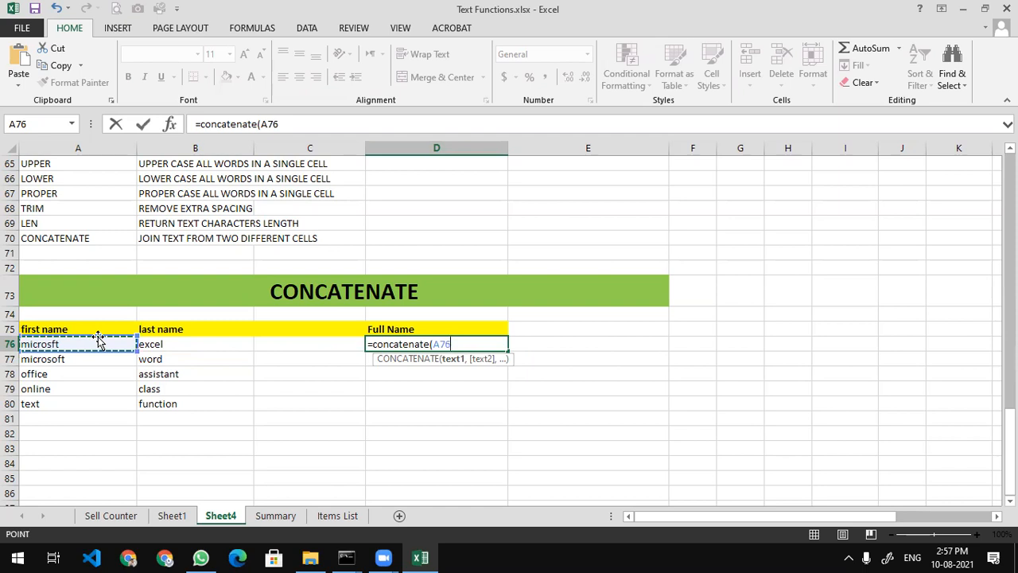
text(,)
click(164, 340)
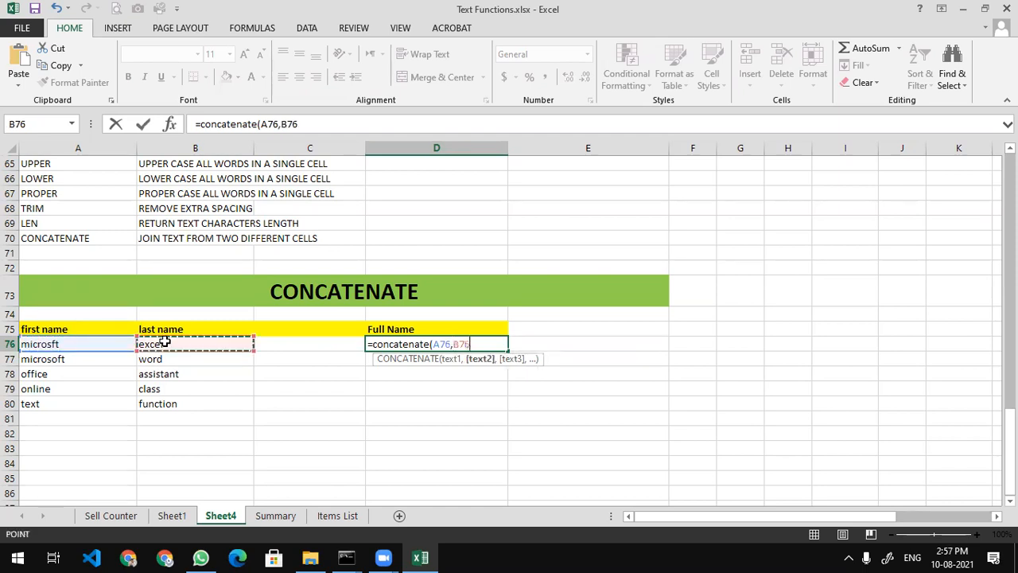
text())
key(Return)
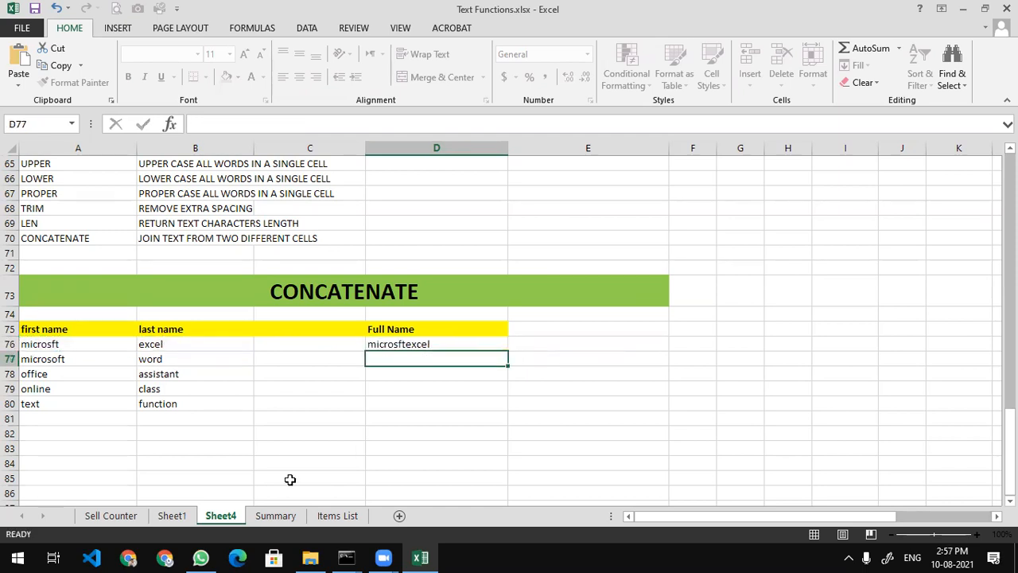
key(Up)
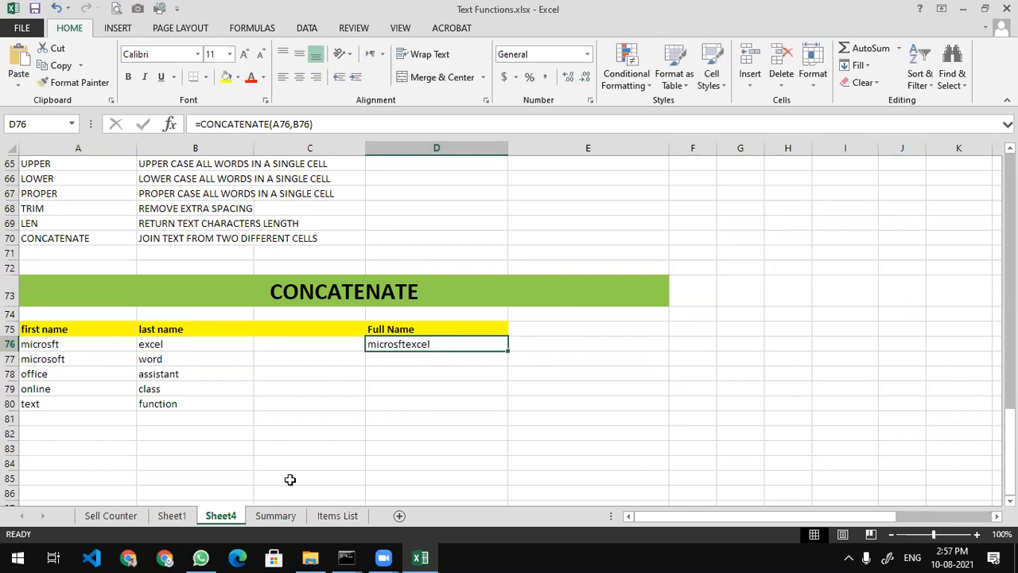
- Enter the formula =CONCATENATE(A77,B77) in D77 for the second sample row
key(Down)
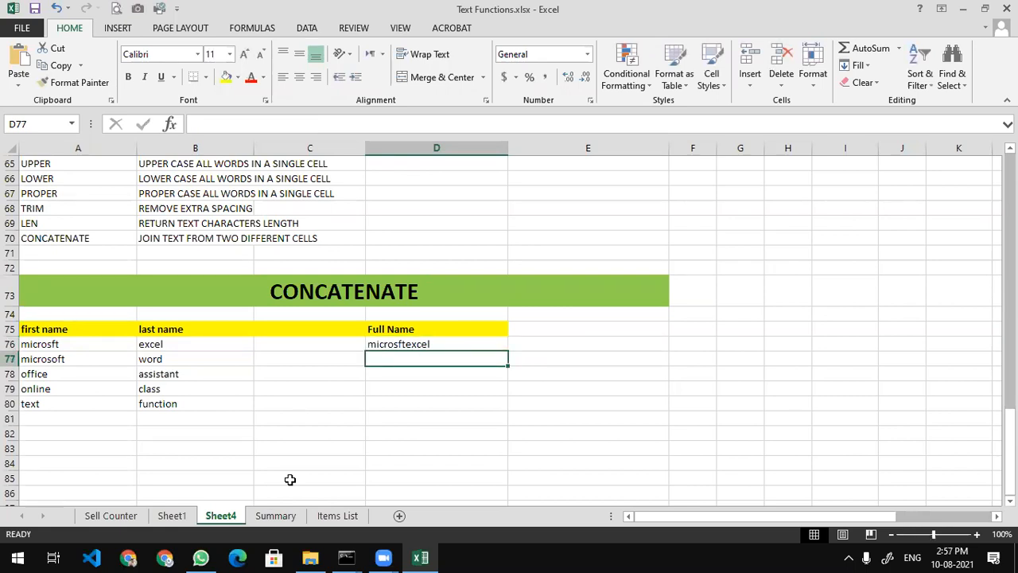
text(=concat)
key(Tab)
key(Left)
key(Left)
key(Left)
text(,)
key(Left)
key(Left)
key(Left)
key(Right)
text())
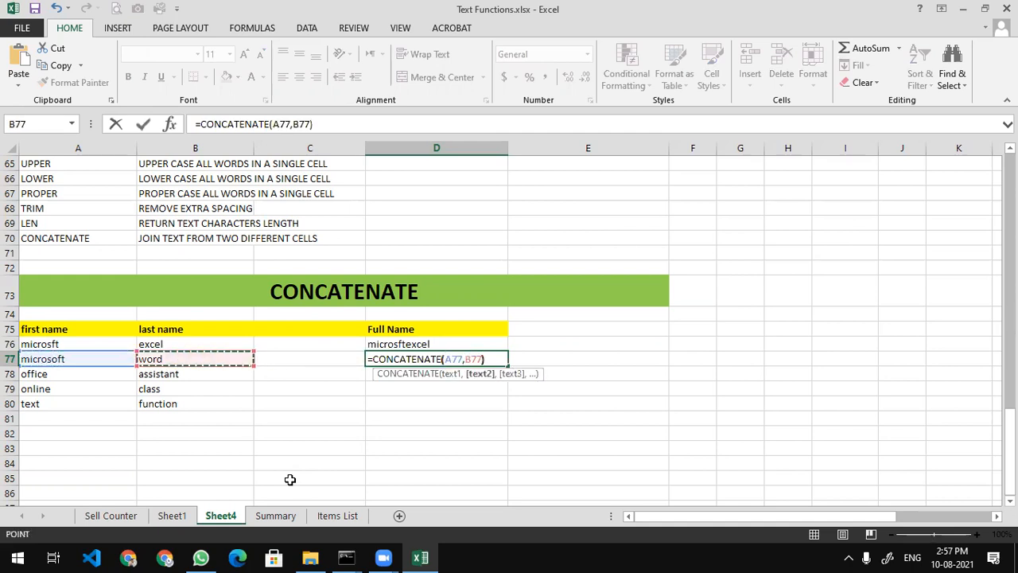
key(Return)
key(Up)
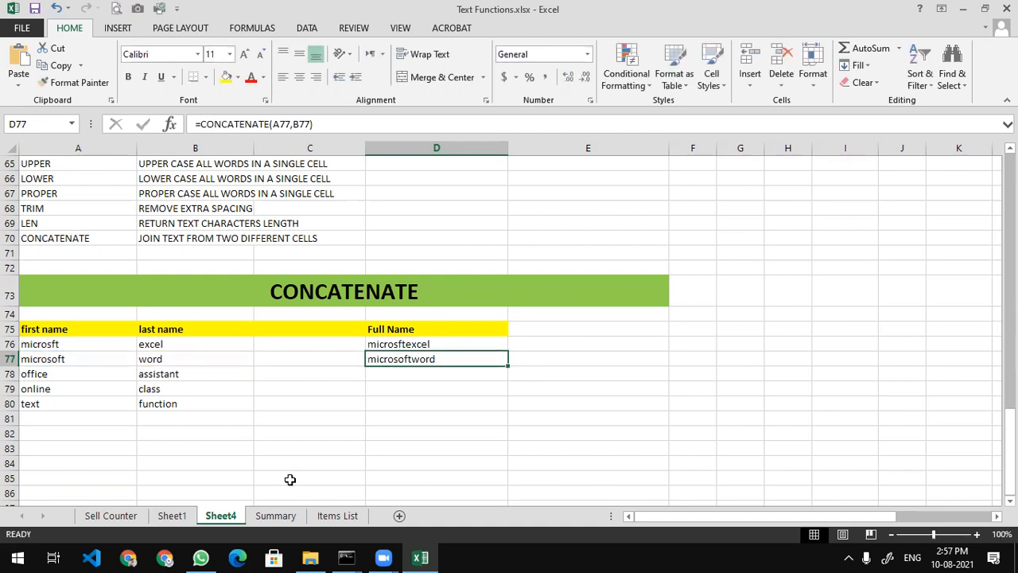
key(Down)
- Copy the CONCATENATE formula from D76 down through D80 to fill the Full Name column
click(477, 345)
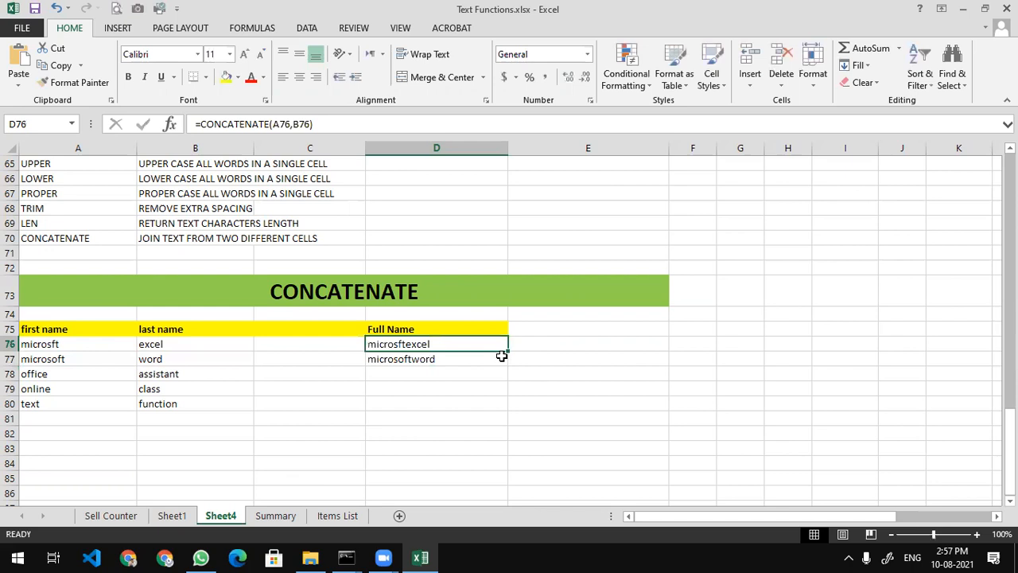
drag(509, 352, 505, 407)
click(466, 445)
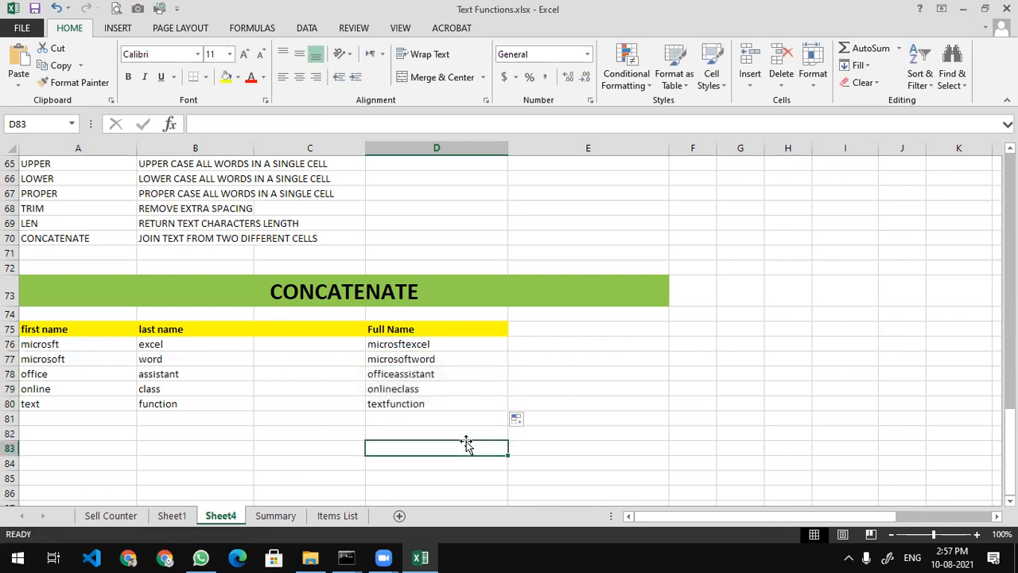
click(428, 347)
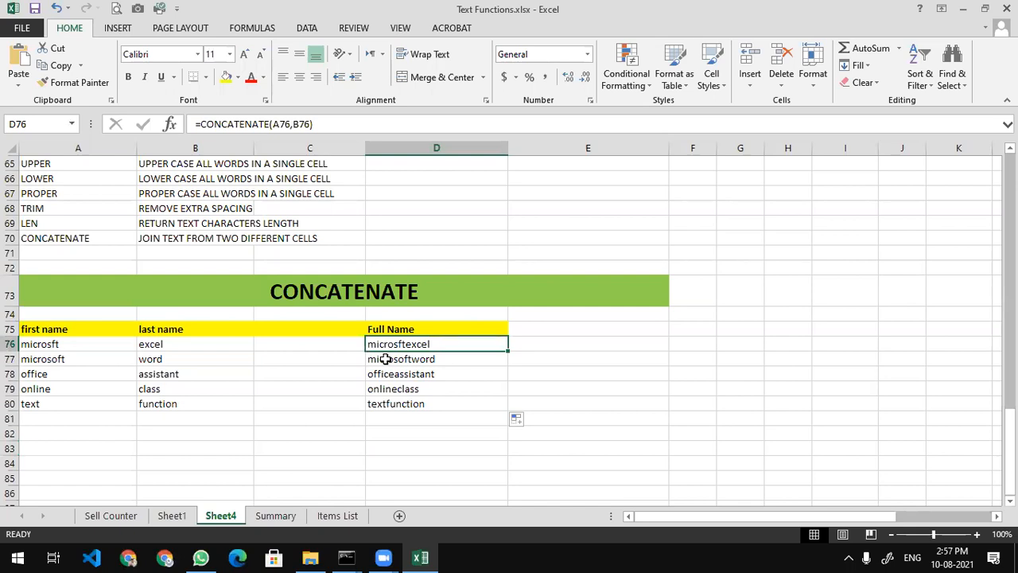
click(574, 342)
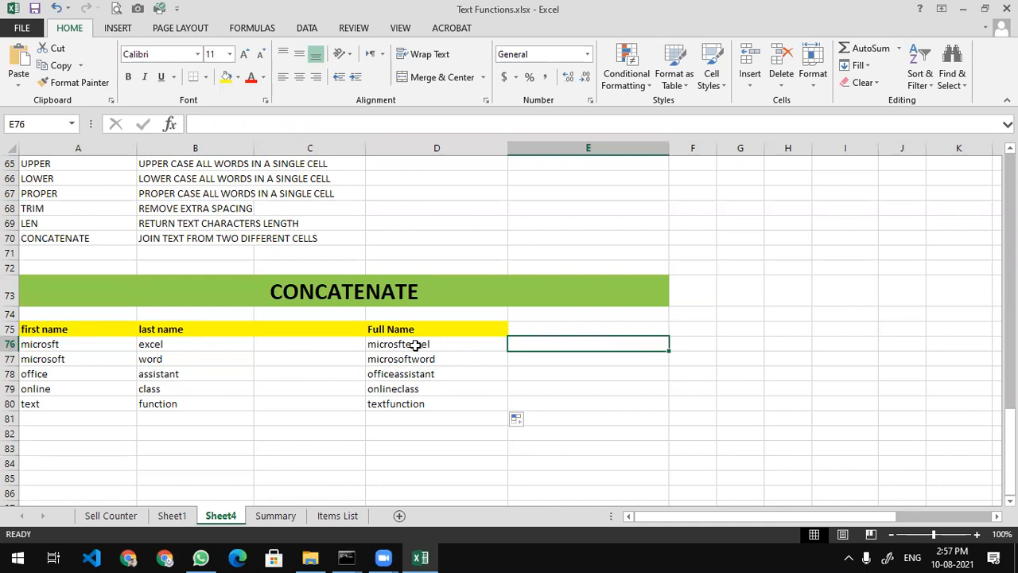
- Add a trailing space to each first name in A76:A80 so the joined names are separated
click(111, 345)
key(Return)
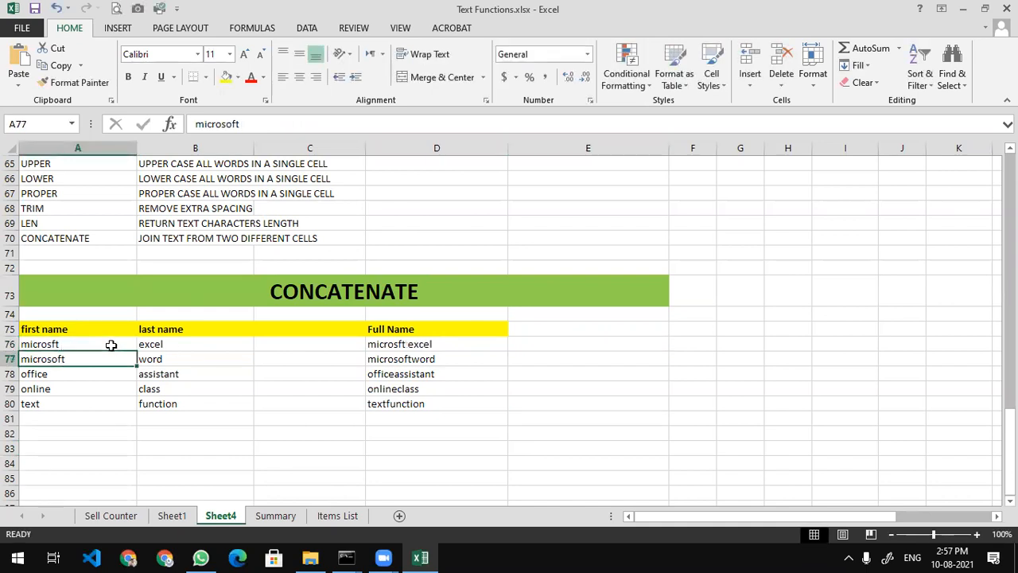
key(F2)
key(Return)
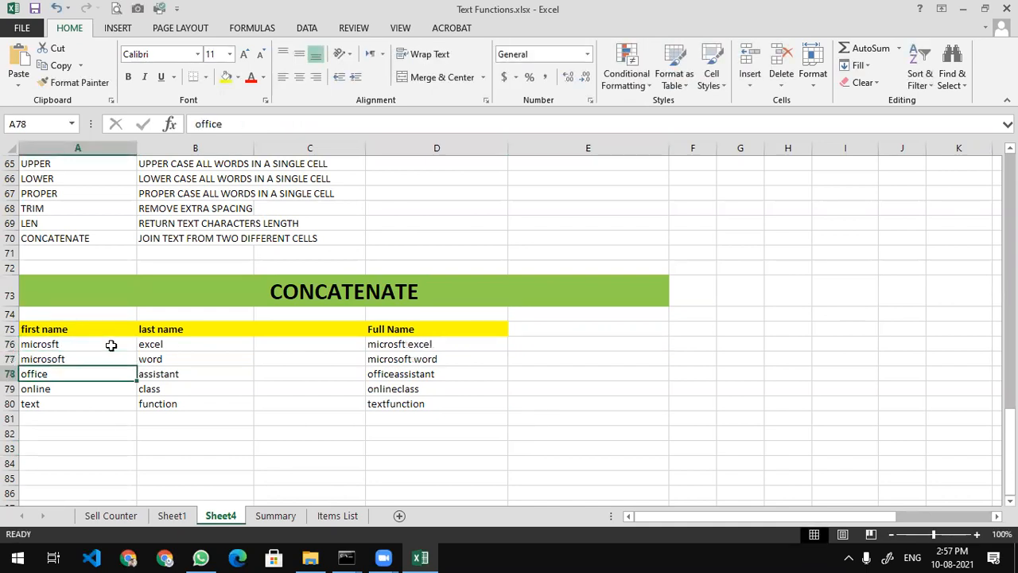
key(F2)
key(Return)
key(F2)
key(Return)
key(F2)
key(Return)
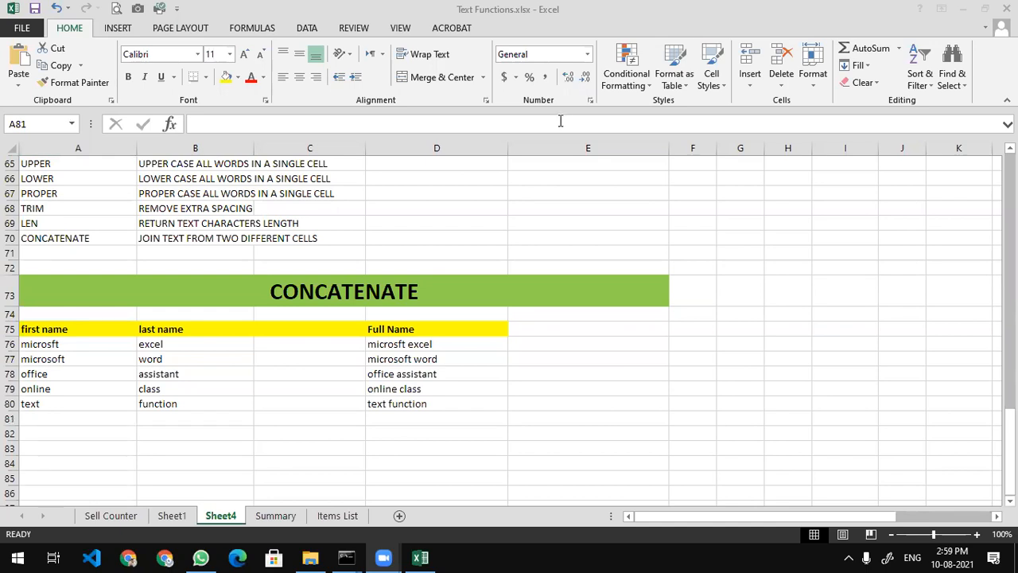
- Remove the trailing space from the first names in A80 and A76
click(100, 406)
click(100, 407)
double_click(97, 405)
key(BackSpace)
key(Return)
double_click(97, 341)
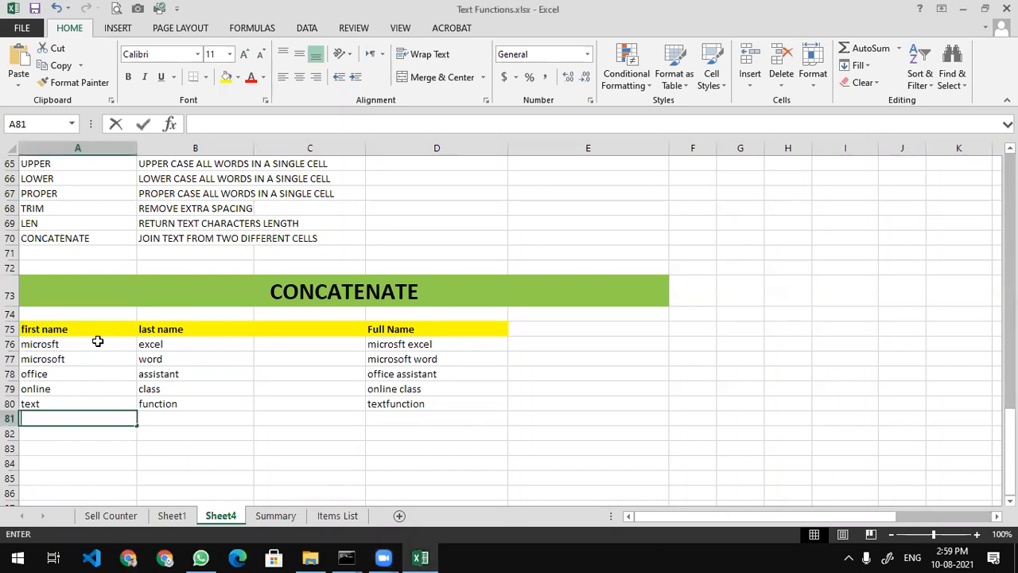
double_click(98, 341)
key(BackSpace)
key(Return)
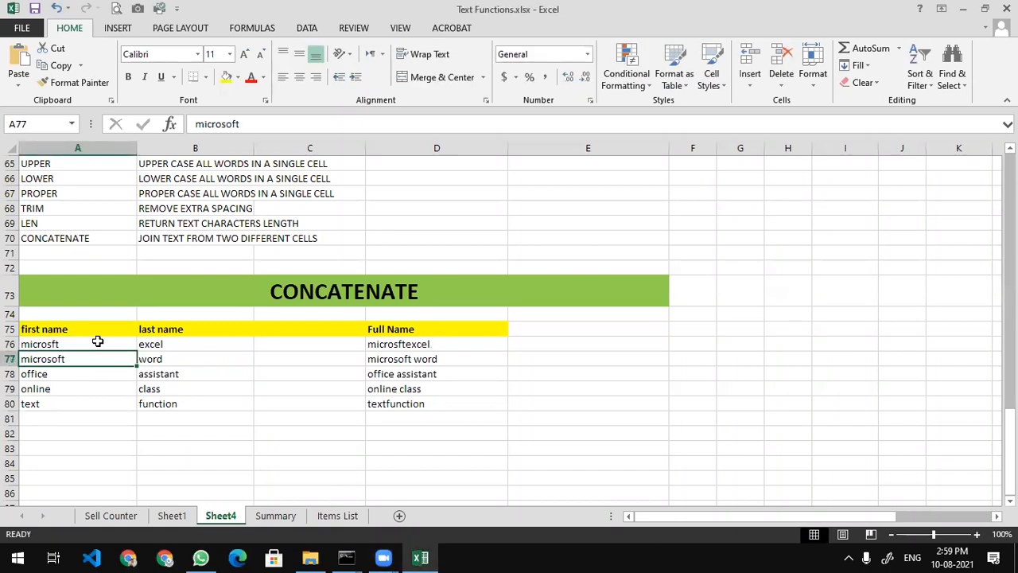
- Remove the trailing space from the first names in A77, A78 and A79
double_click(116, 359)
key(BackSpace)
key(Return)
double_click(90, 374)
key(BackSpace)
key(Return)
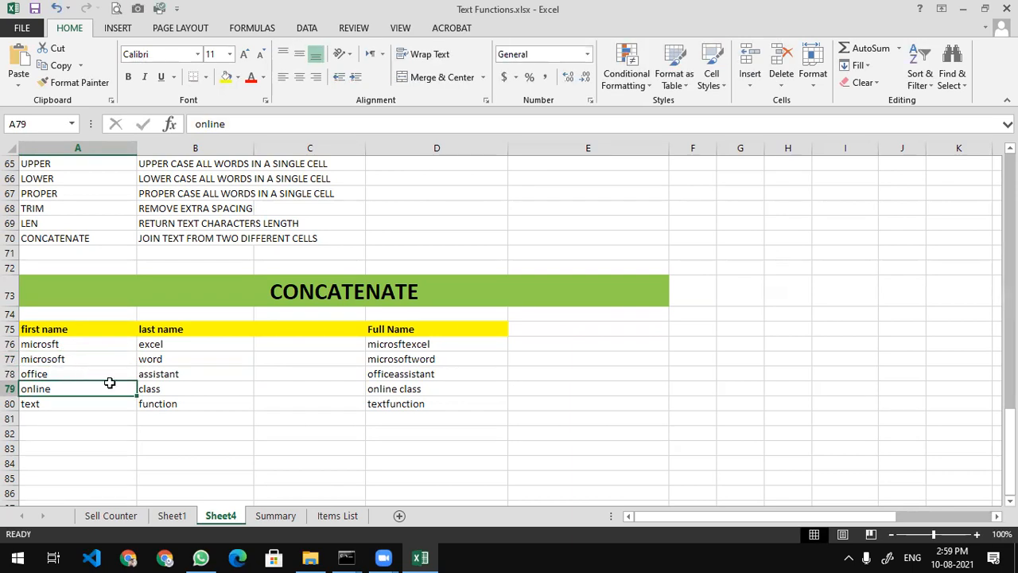
double_click(111, 383)
key(BackSpace)
key(Return)
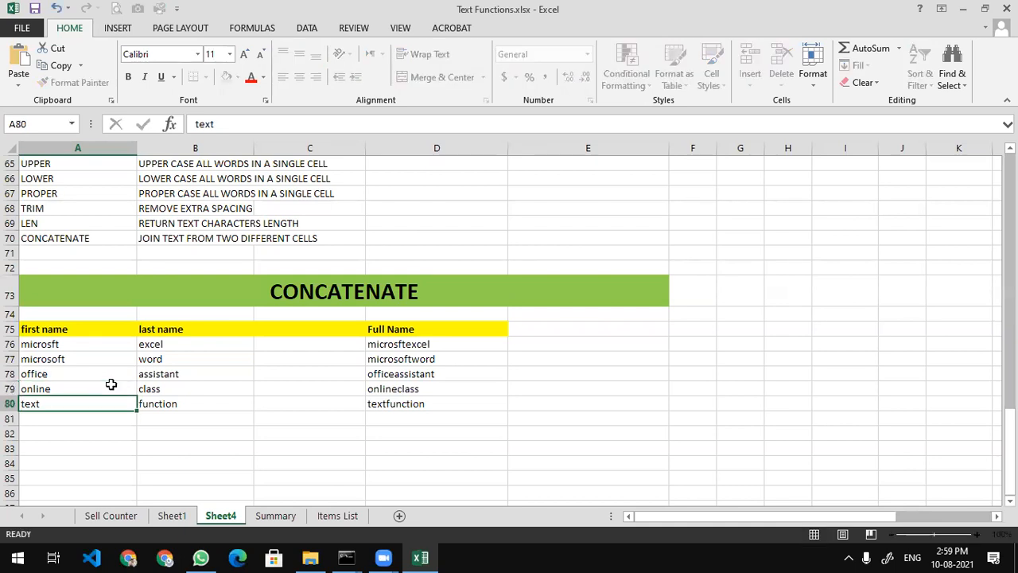
- Enter the heading "full name with spacing" in E75, beside the Full Name heading
click(79, 343)
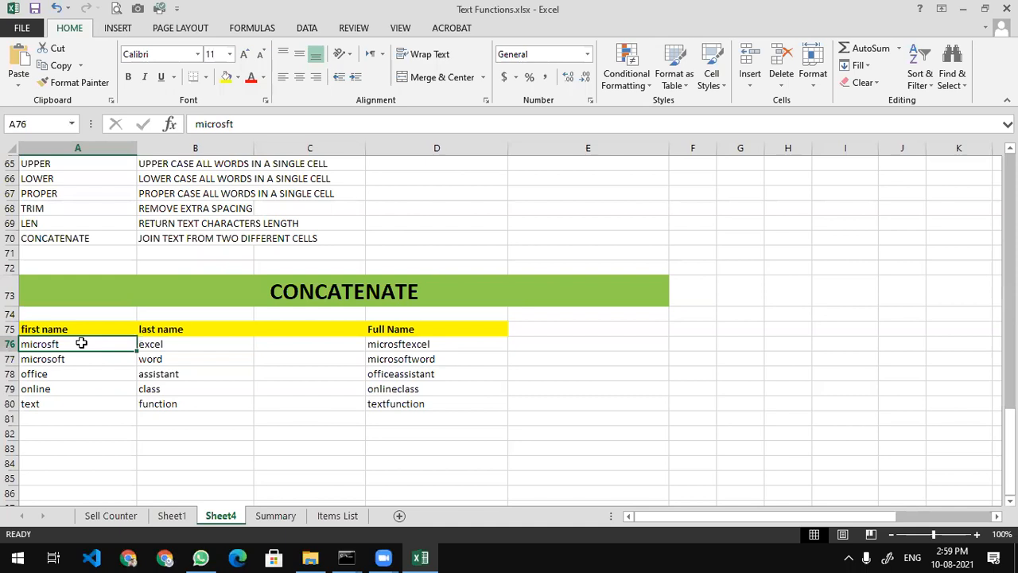
click(178, 347)
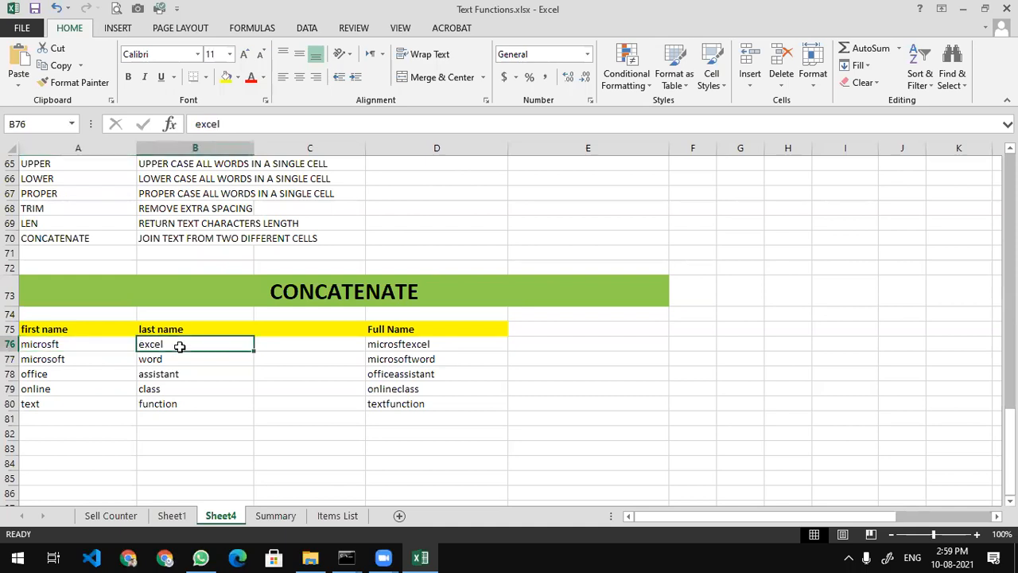
click(561, 350)
key(Up)
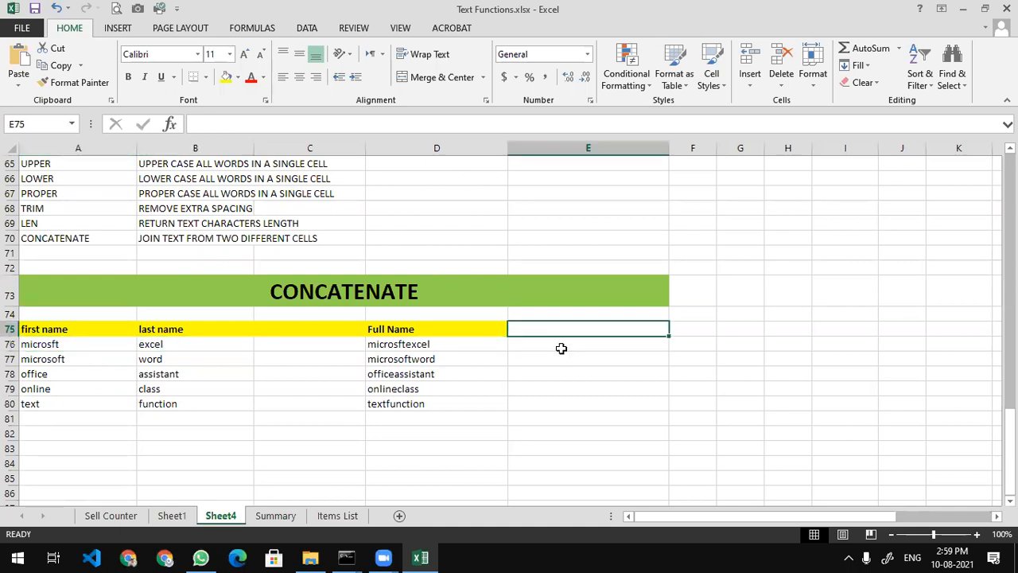
text(full name with spacing)
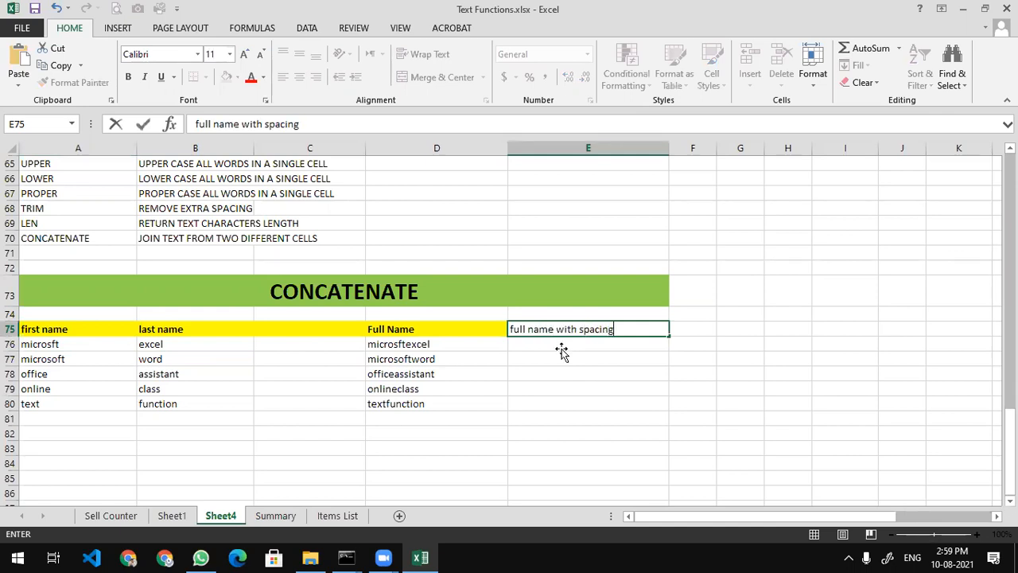
key(Return)
- Enter the formula =CONCATENATE(A76," ",B76) in E76 to join the names with a space
text(=concat)
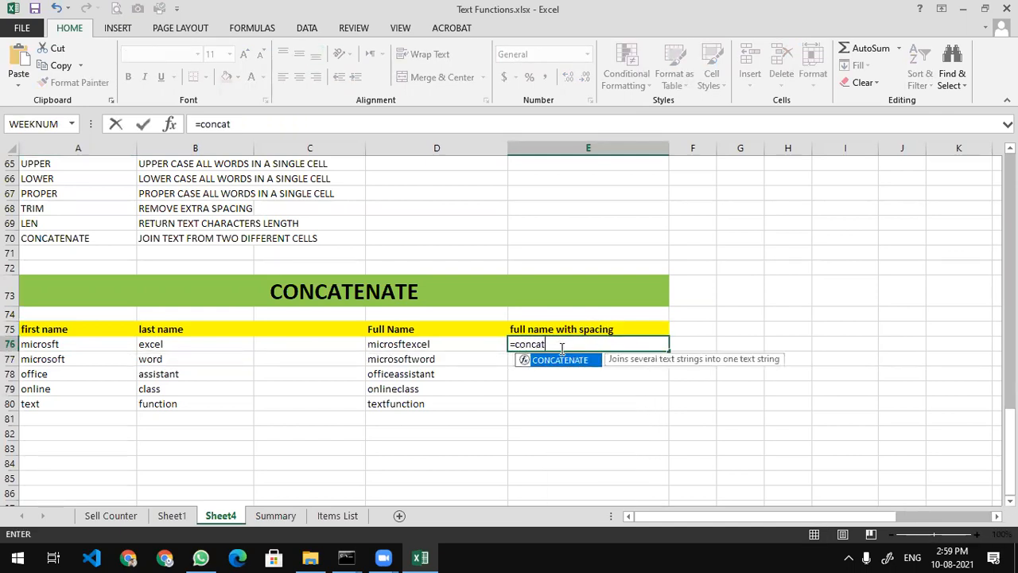
key(Tab)
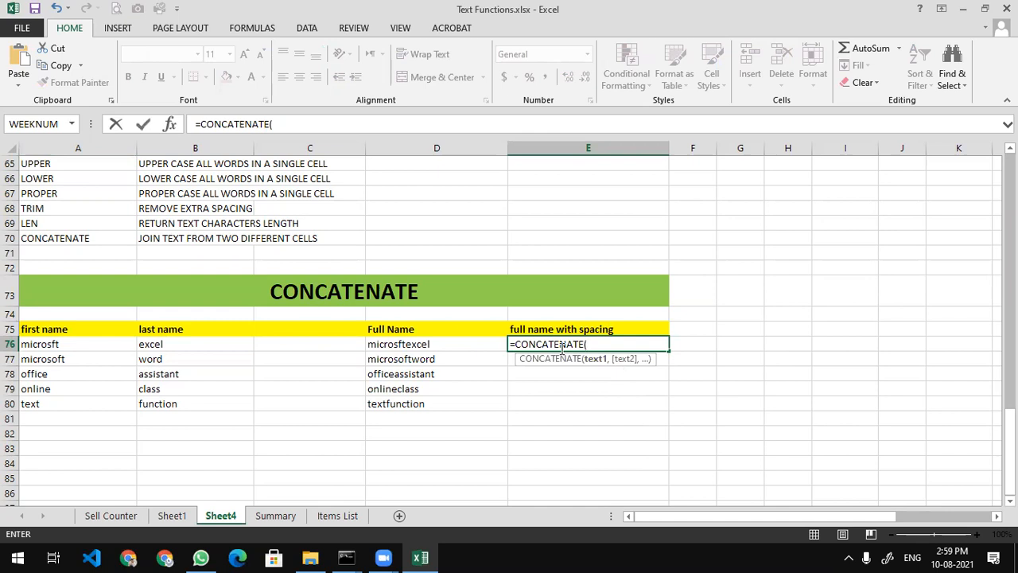
click(93, 343)
text(,)
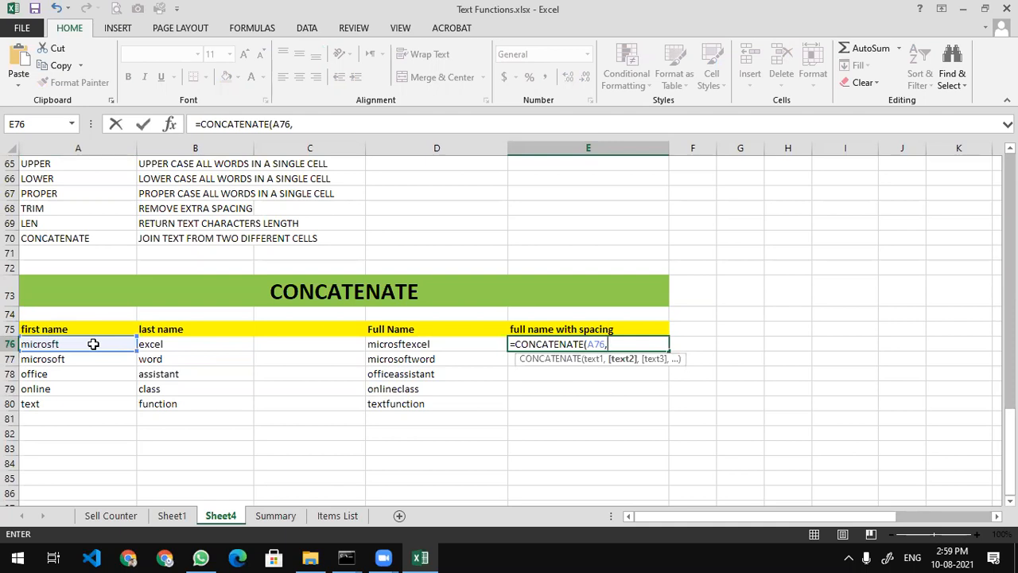
text(" ",)
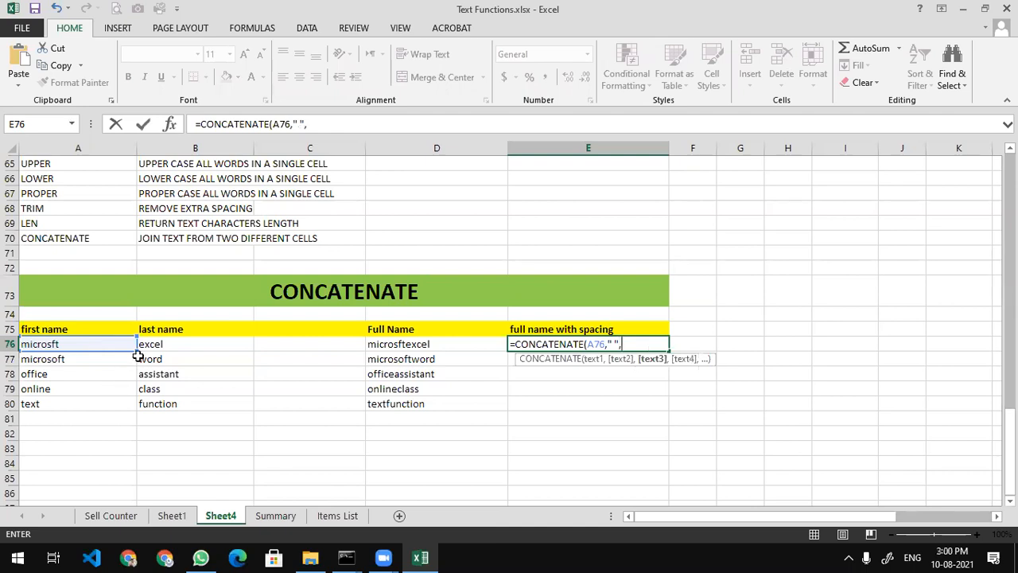
click(176, 344)
text())
key(Return)
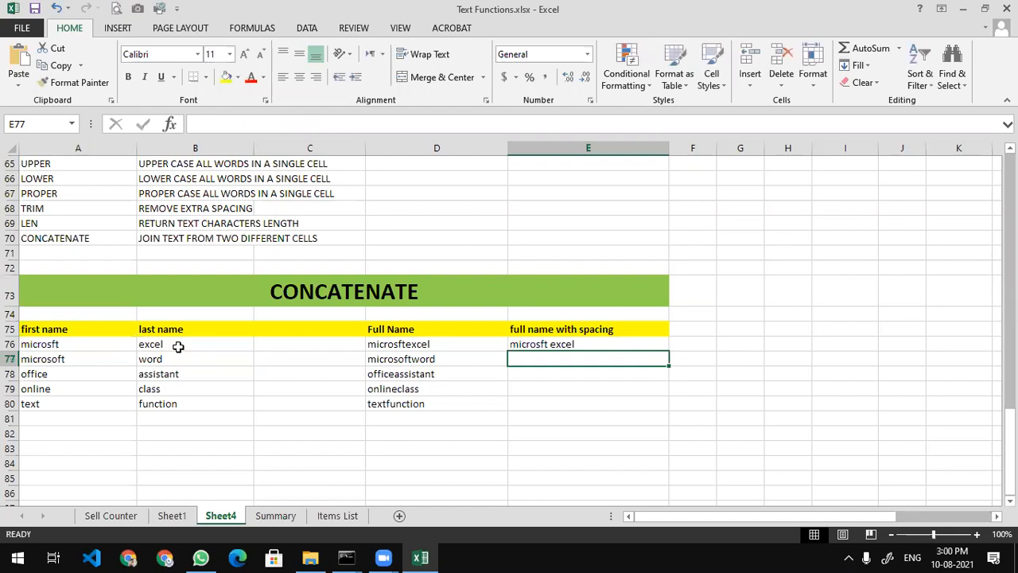
- Examine the source names in row 76 and the CONCATENATE formulas in D76 and E76
key(Up)
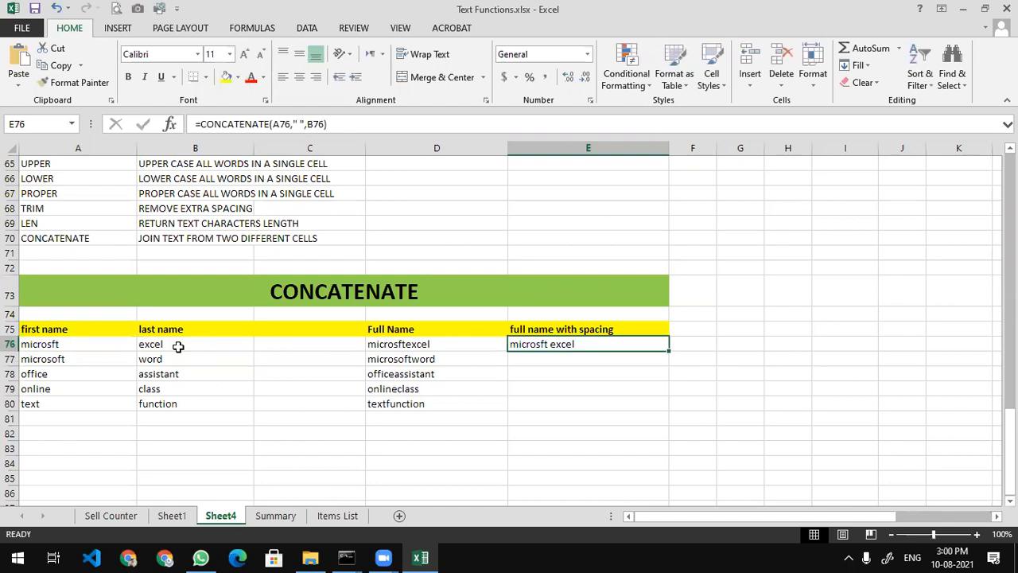
key(Left)
key(Left)
key(Left)
key(Left)
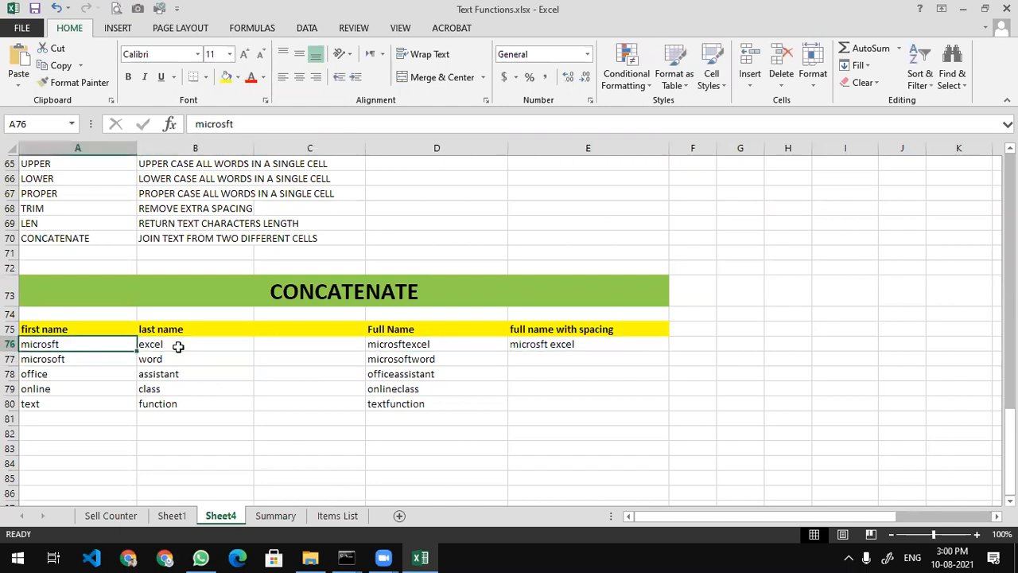
key(Right)
key(Right)
key(Right)
key(Right)
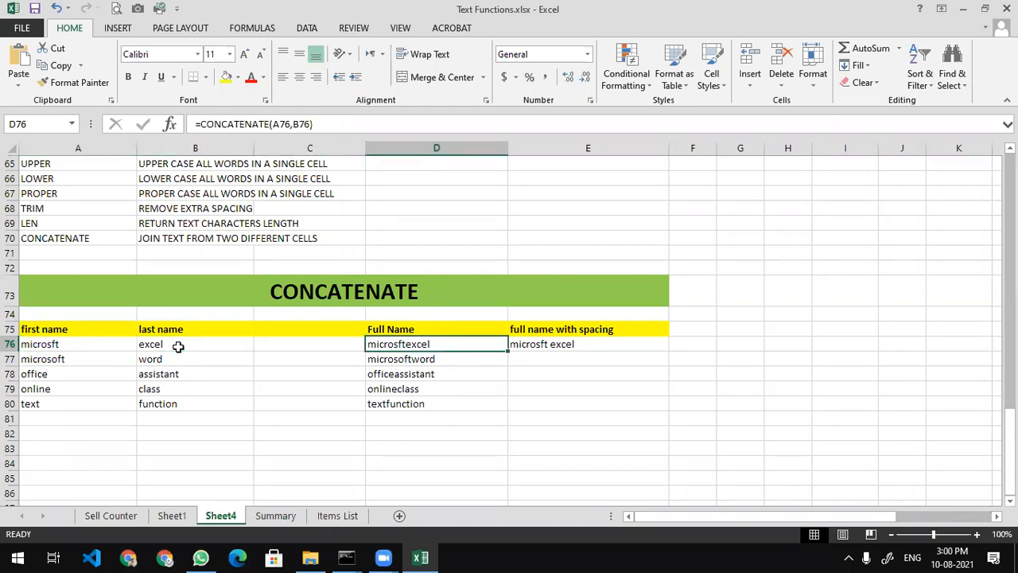
- Enter the formula =CONCATENATE(A77," ",B77) in E77 for the second sample row
key(Down)
text(=concate)
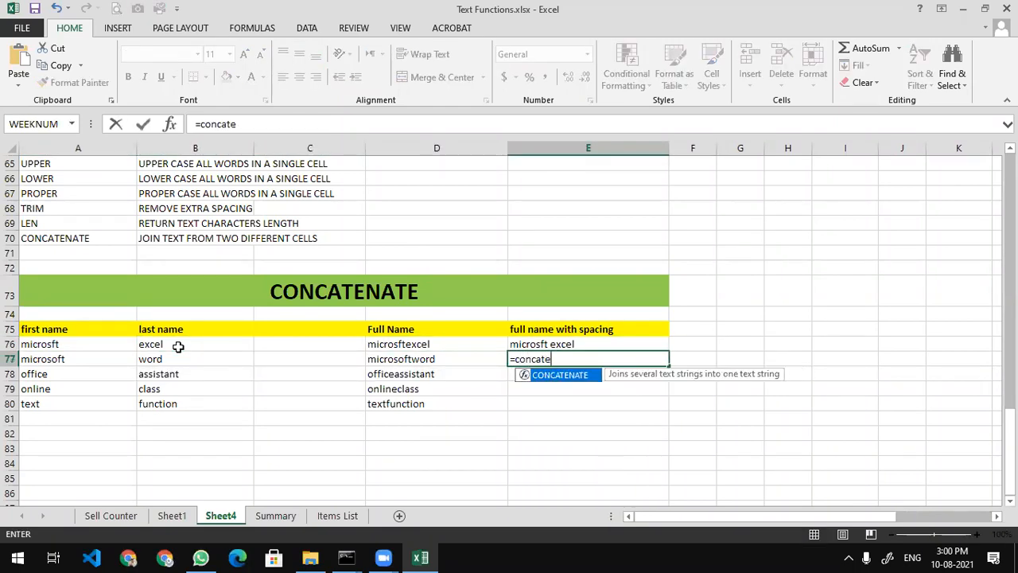
key(Tab)
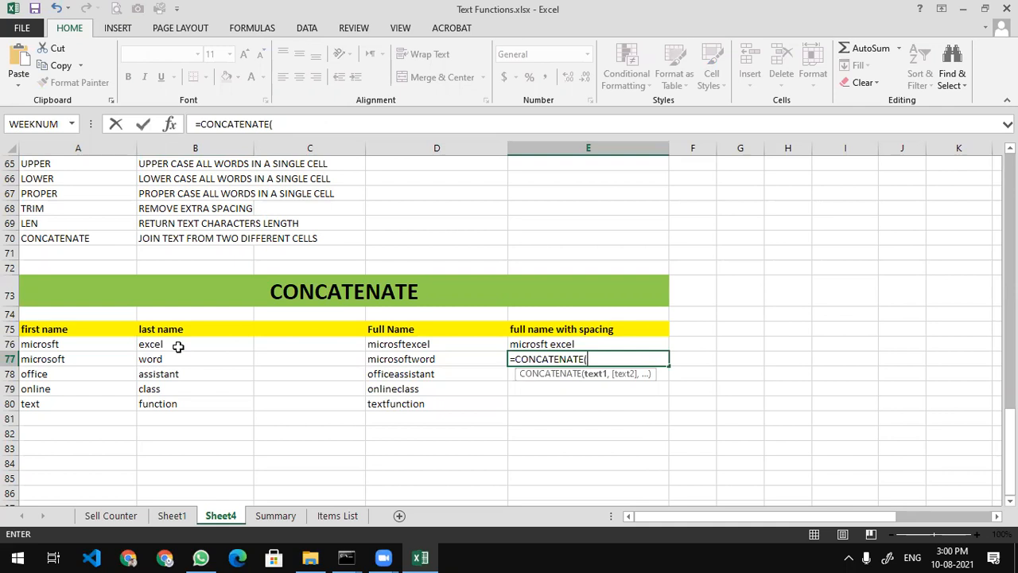
key(Left)
key(Left)
key(Left)
key(Left)
text(,)
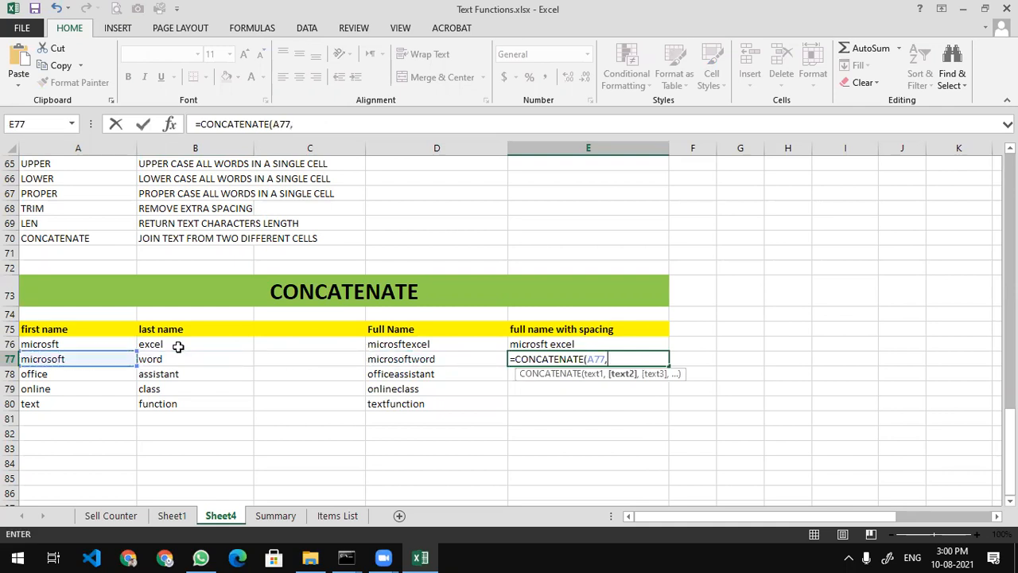
text(" ",)
key(Left)
key(Left)
key(Left)
text())
key(Return)
- Enter the formula =CONCATENATE(A78," ",B78) in E78 for the third sample row
text(=)
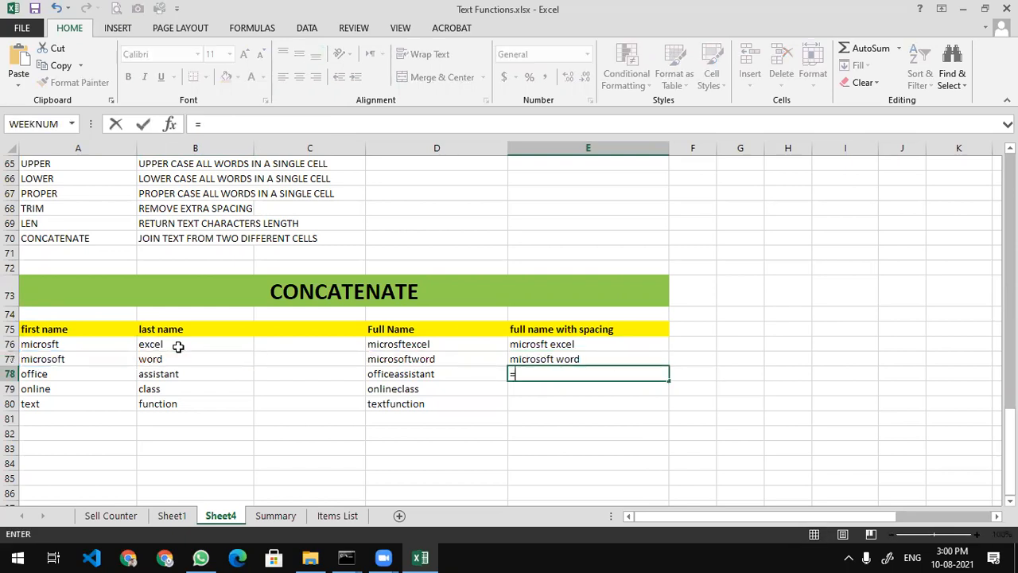
text(concateqna)
key(BackSpace)
key(BackSpace)
key(BackSpace)
text(na)
key(Tab)
key(Left)
key(Left)
key(Left)
key(Left)
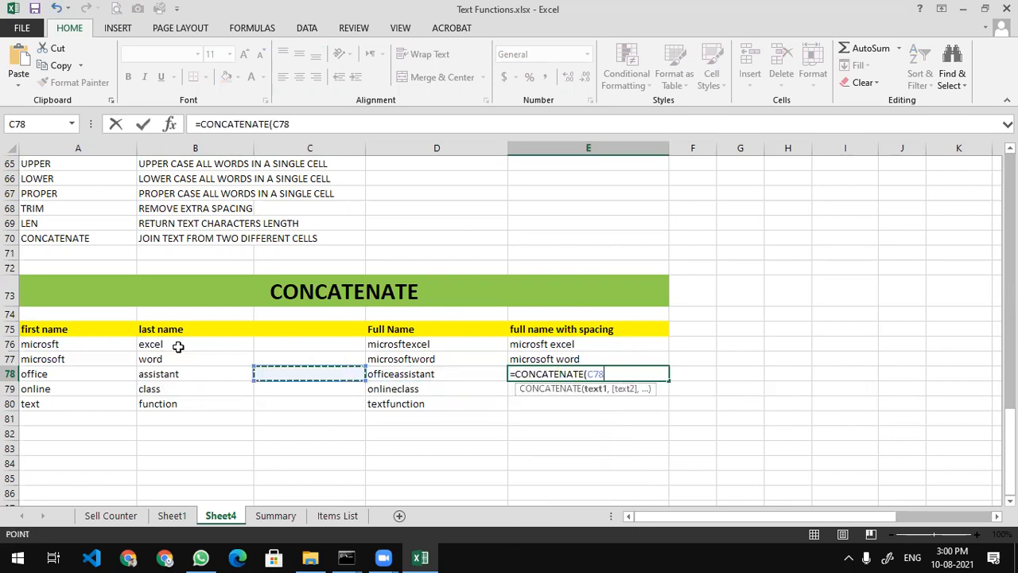
text(,)
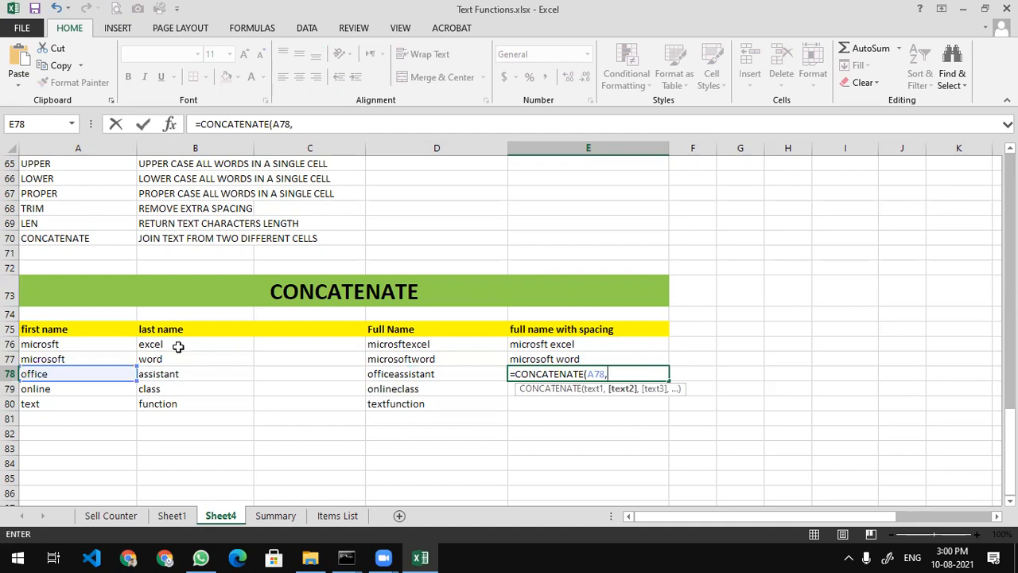
text(" ",)
key(Left)
key(Left)
key(Left)
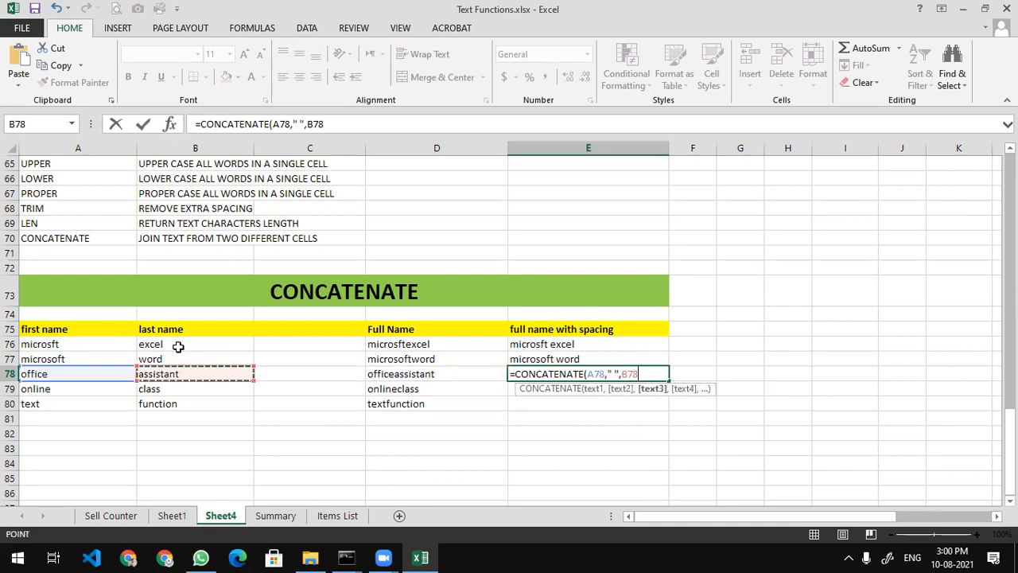
text())
key(ctrl+Return)
- Enter the formula =CONCATENATE(A79," ",B79) in E79 for the fourth sample row
key(Down)
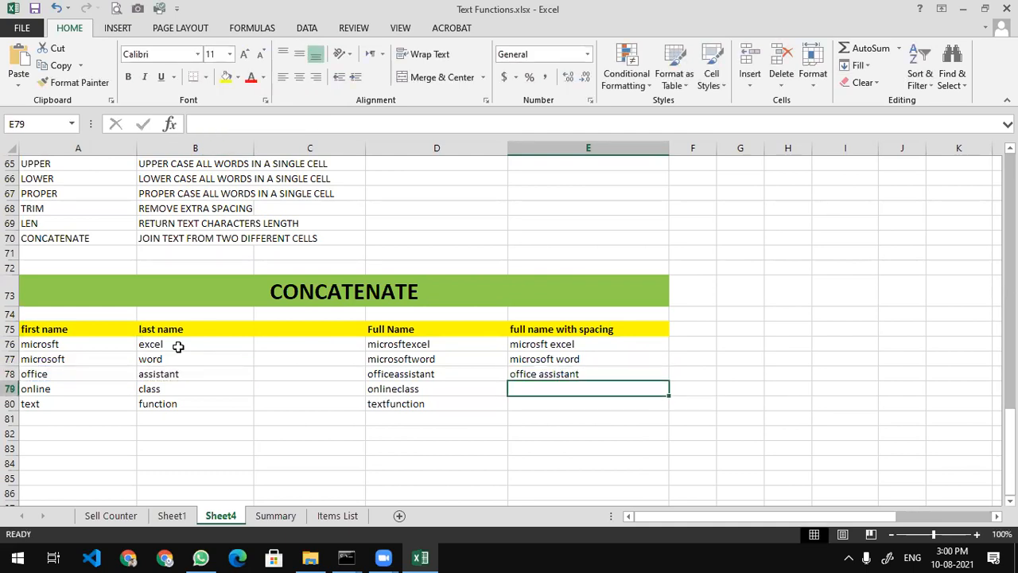
text(=concat)
key(Tab)
key(Left)
key(Left)
key(Left)
key(Left)
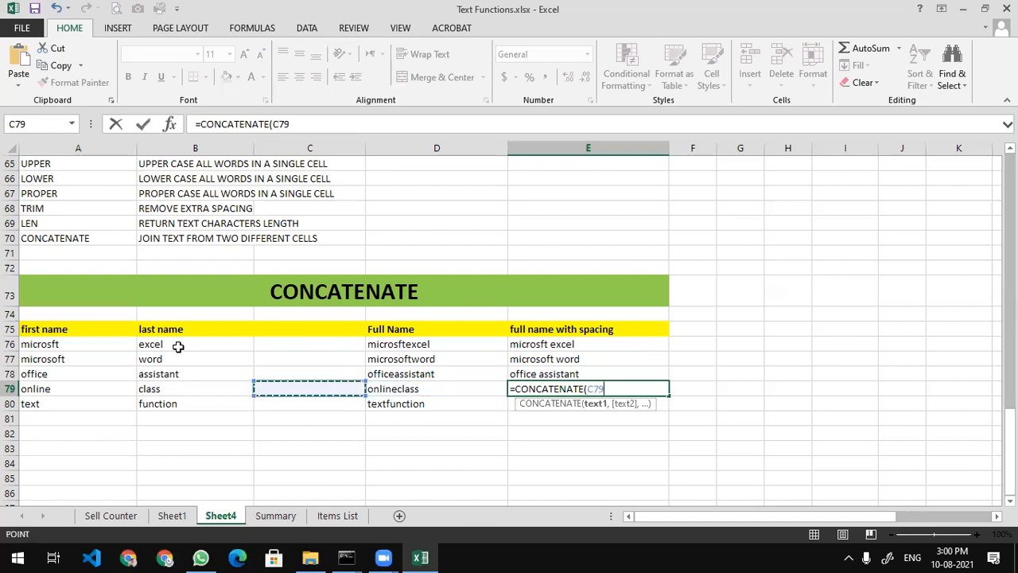
text(,)
key(Left)
key(Left)
key(Left)
key(BackSpace)
key(BackSpace)
key(BackSpace)
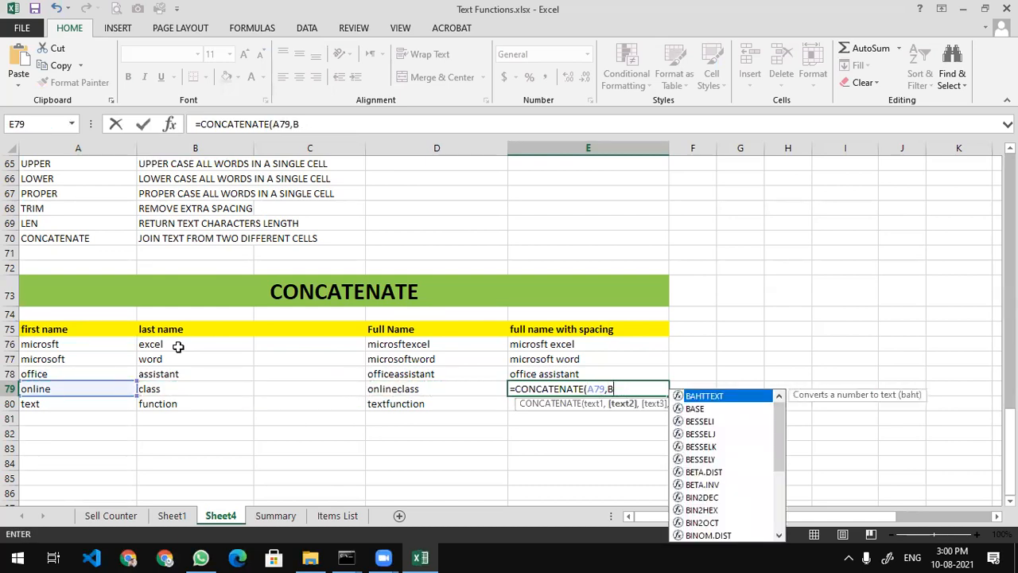
text(" ",)
key(Left)
key(Left)
key(Left)
text())
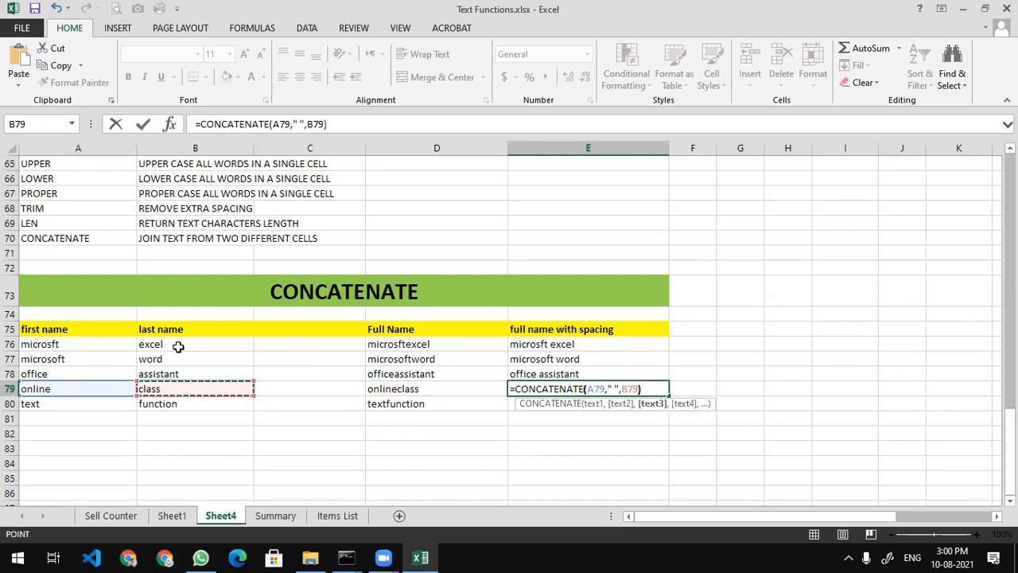
key(Return)
- Enter the formula =CONCATENATE(A80,"-",B80) in E80 to join the last sample row with a hyphen
text(=conca)
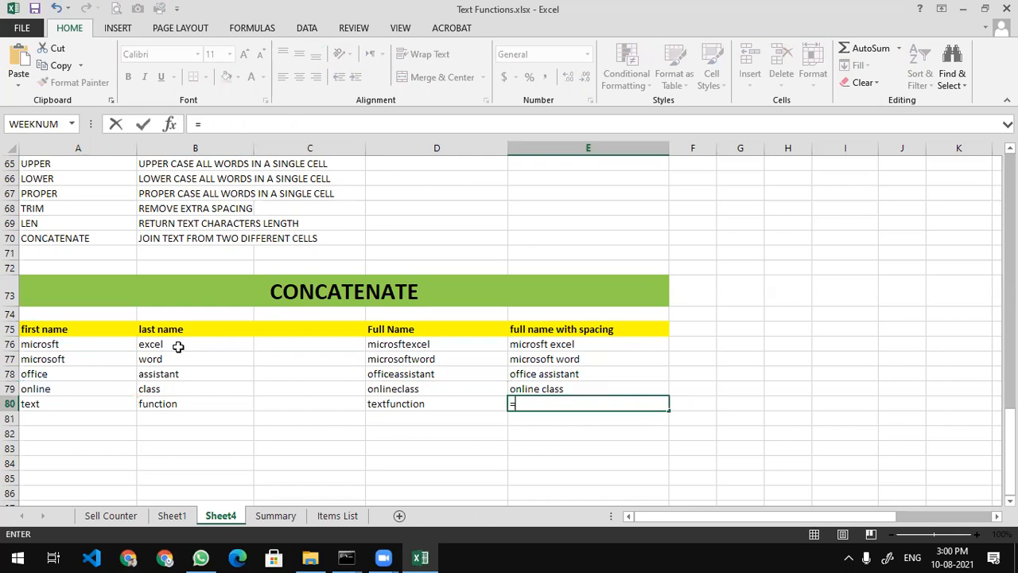
key(Tab)
key(Left)
key(Left)
key(Left)
key(Left)
text(,"-)
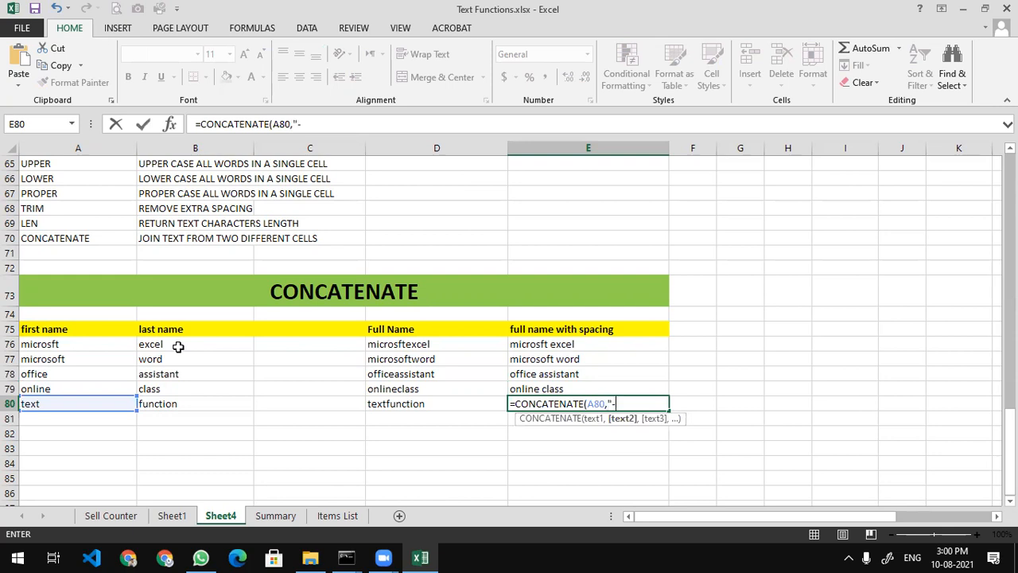
text(",)
key(Left)
key(Left)
key(Left)
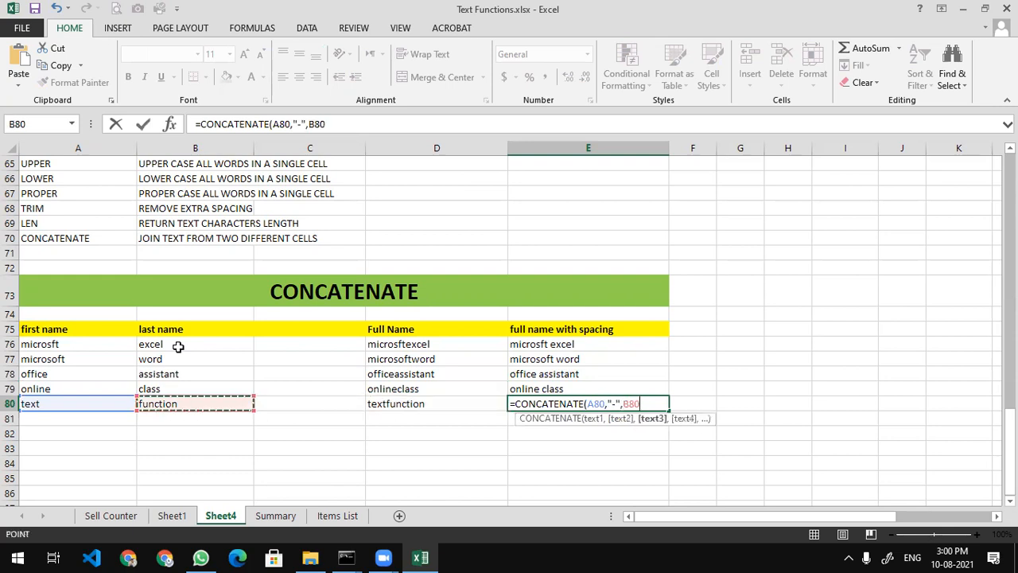
text())
key(Return)
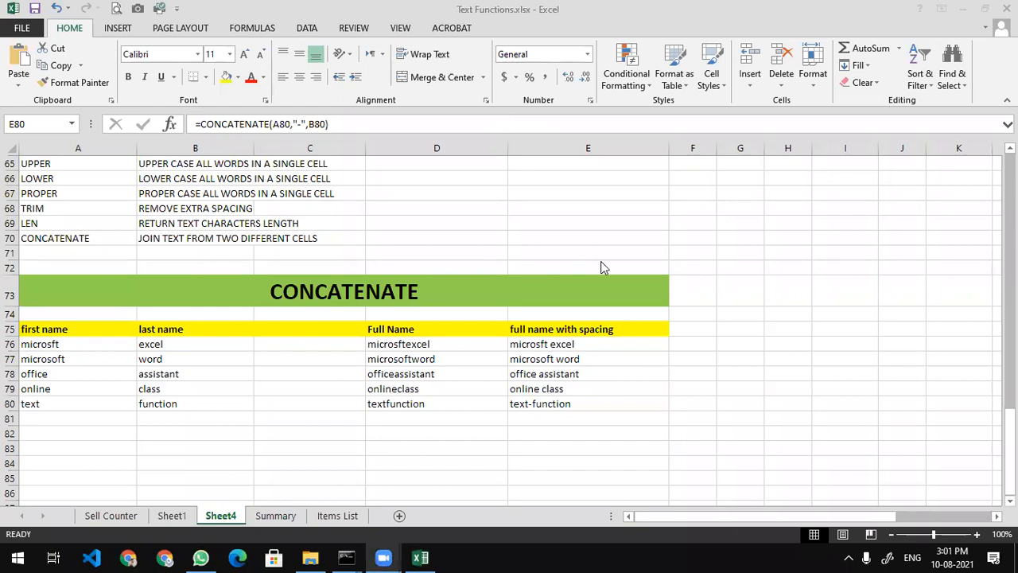
click(609, 343)
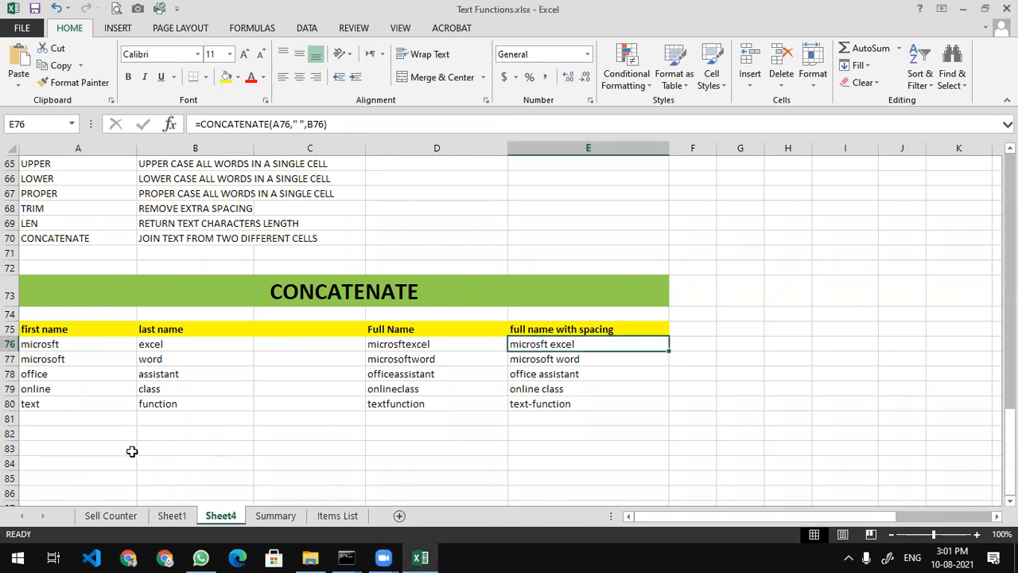
- Enter the heading LEFT in cell A84, below the CONCATENATE examples
scroll(79, 454, down, 4)
click(74, 265)
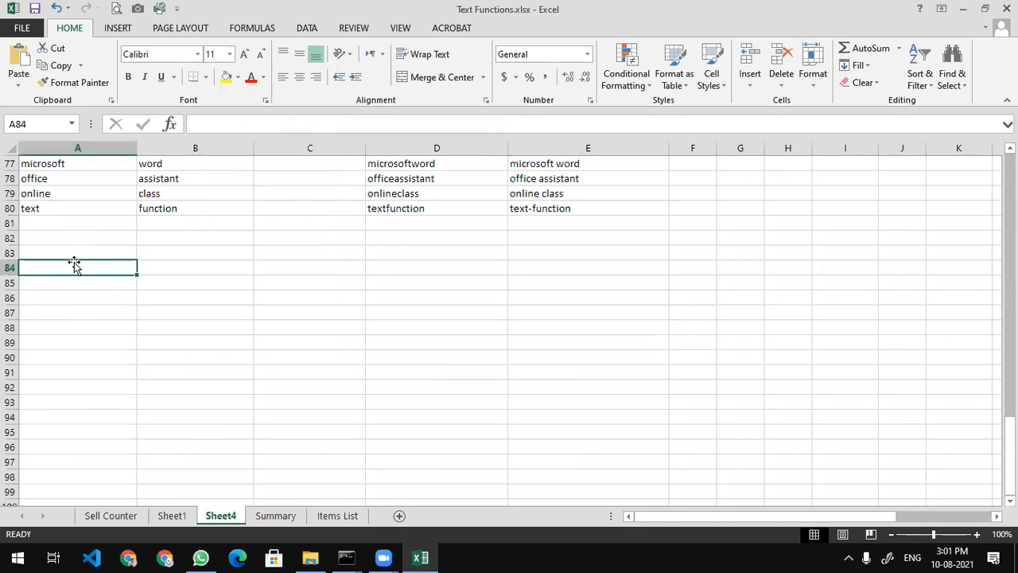
text(LEF)
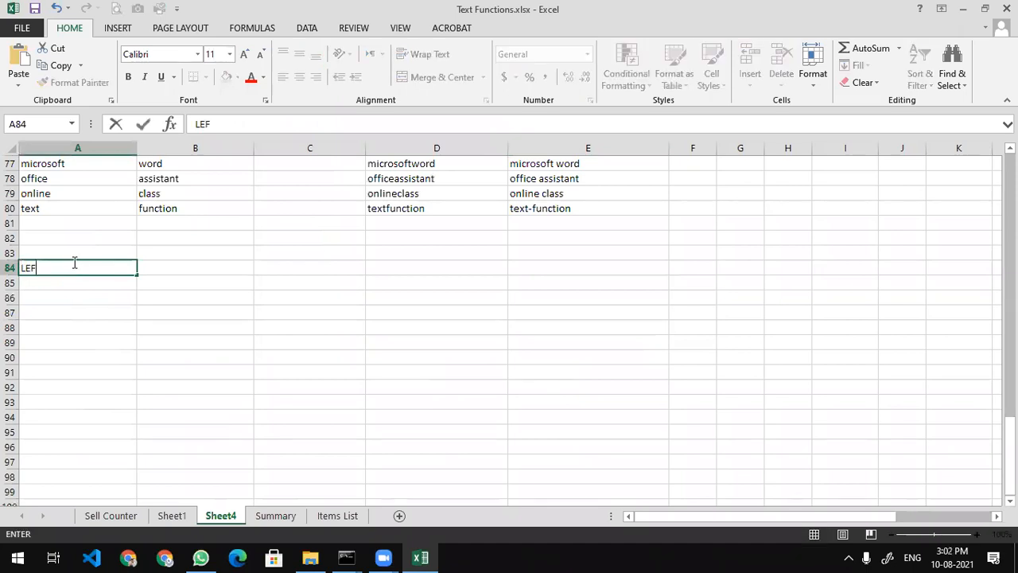
text(T)
key(Tab)
click(74, 261)
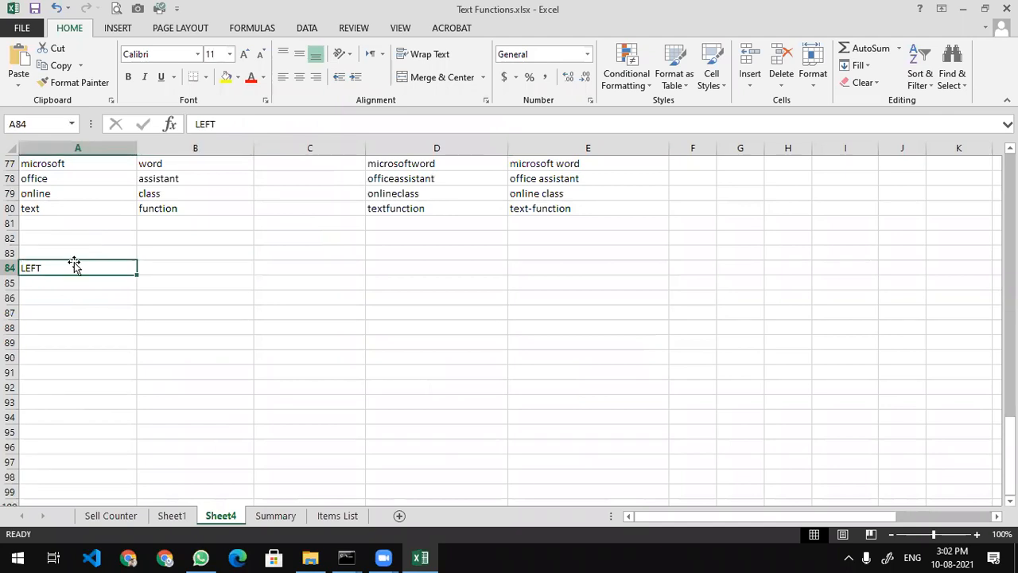
key(Return)
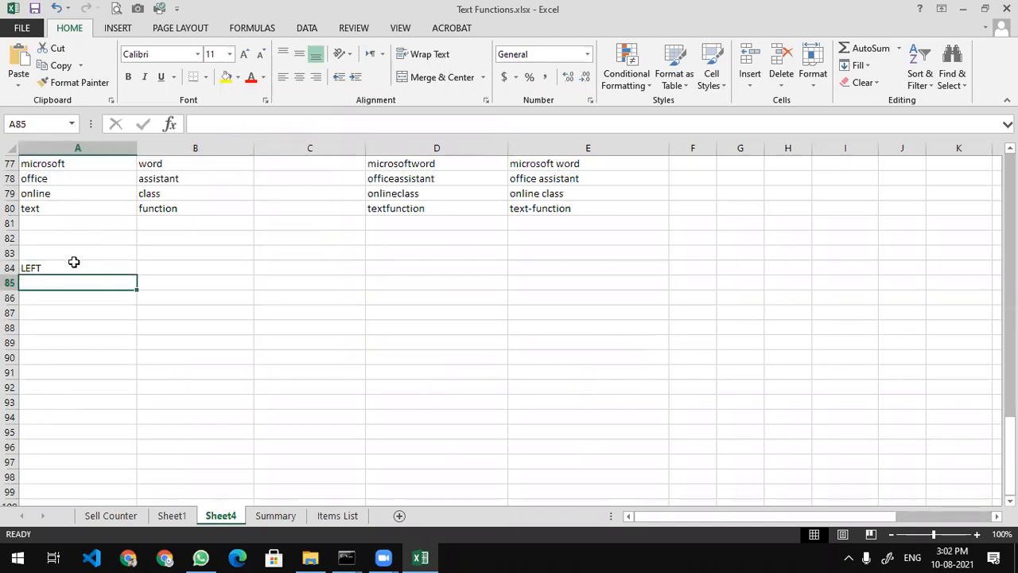
- Enter the section heading "left, right and mid" in cell A84
click(74, 262)
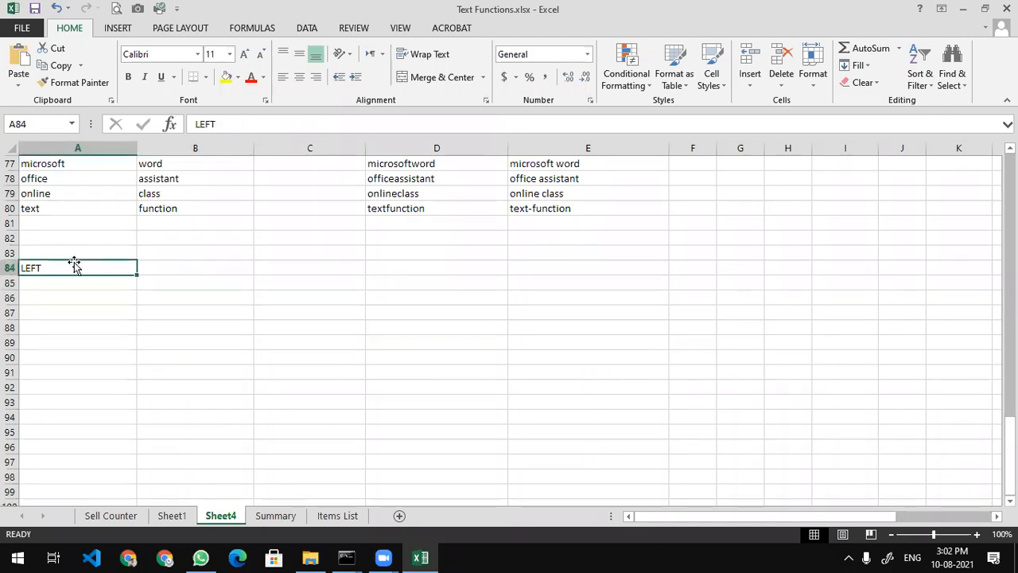
text(left)
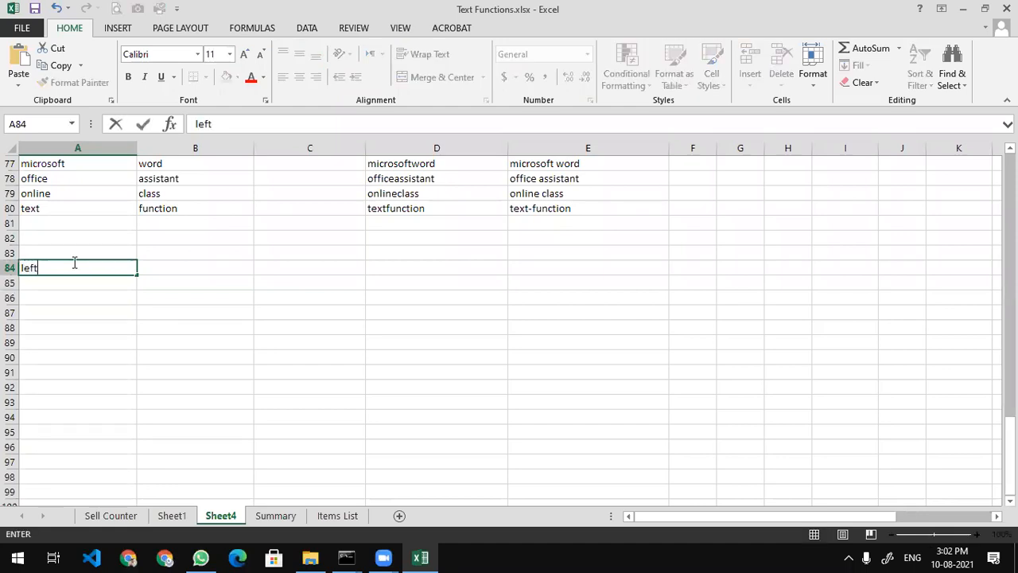
text(, right and )
text(mud)
key(BackSpace)
key(BackSpace)
text(id)
key(Return)
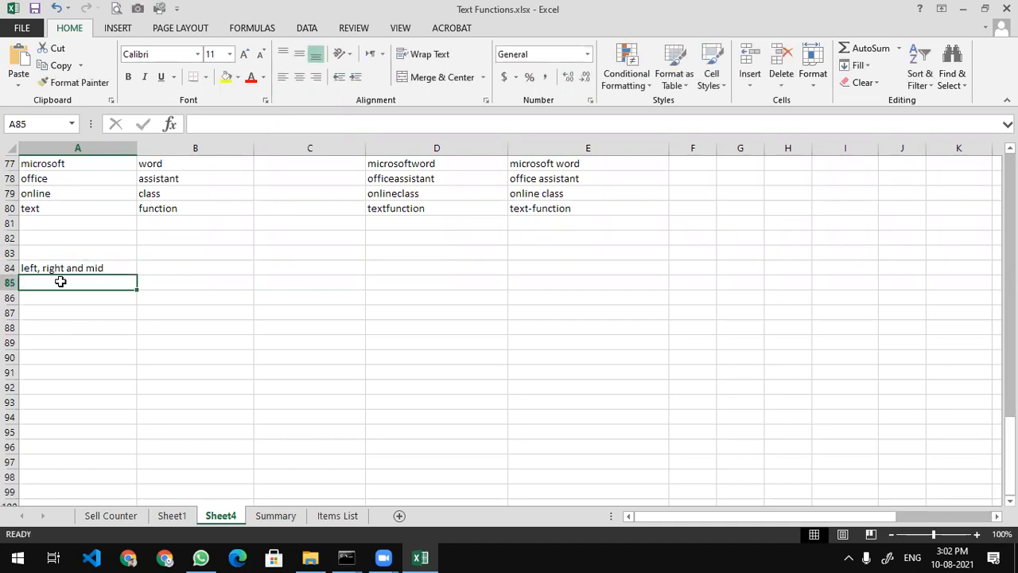
- Format the "left, right and mid" heading as merged and centered across A84:E84, bold, size 22, with a green fill
drag(75, 267, 602, 268)
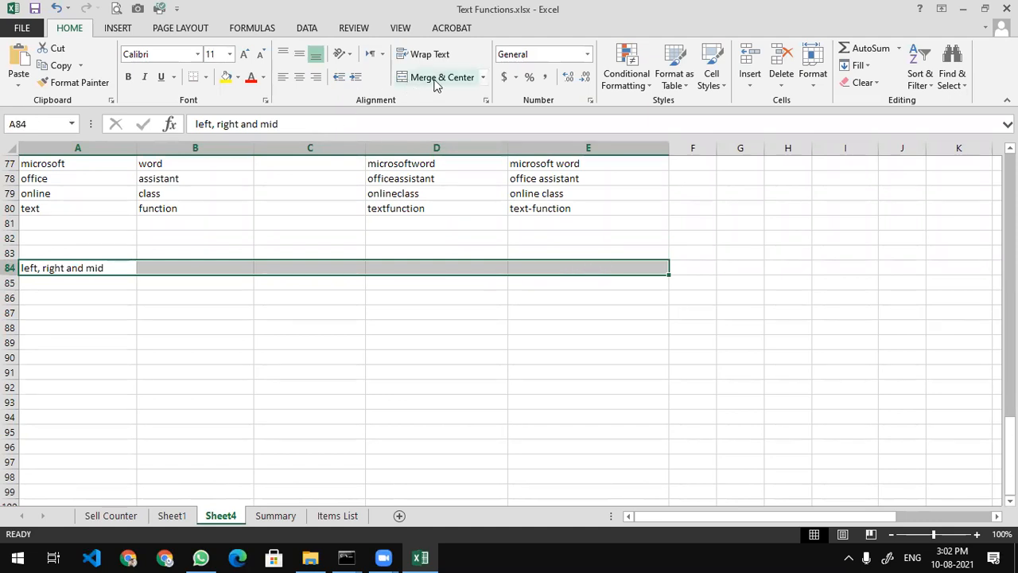
click(410, 80)
click(128, 77)
click(245, 53)
click(244, 53)
click(244, 53)
click(226, 76)
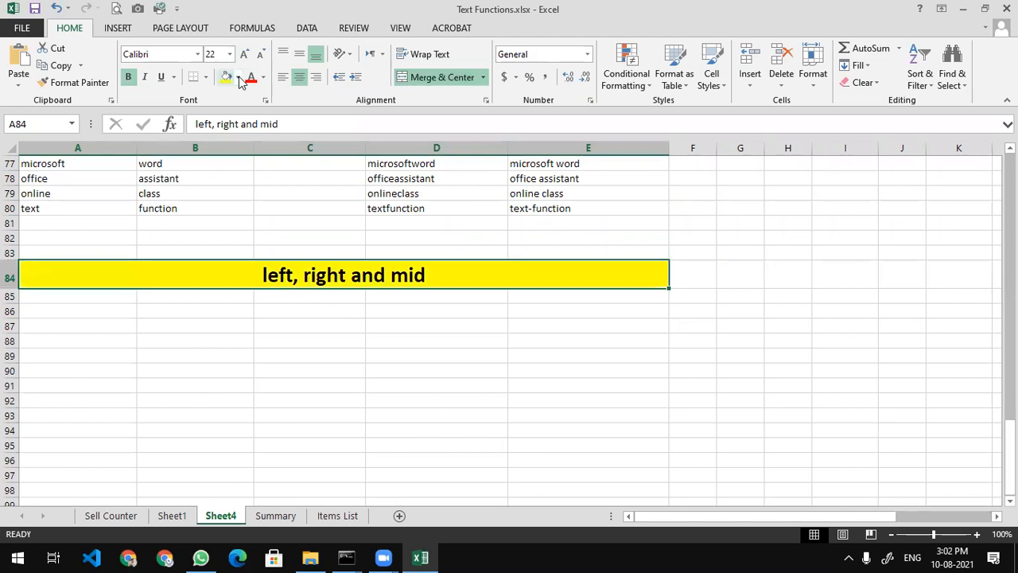
click(238, 77)
click(276, 193)
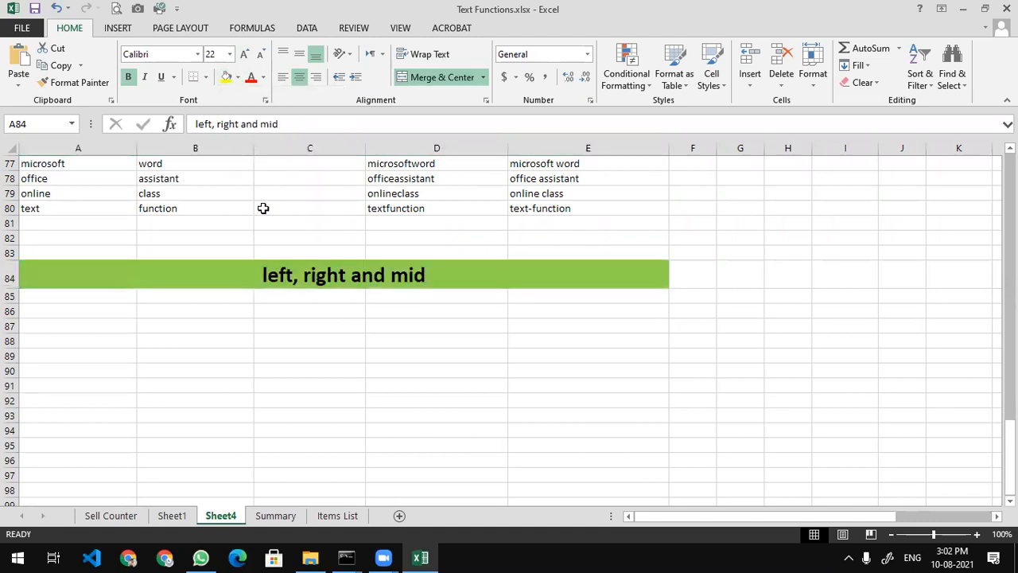
- Enter the column header Function in A86 and the label Left in A87
click(96, 314)
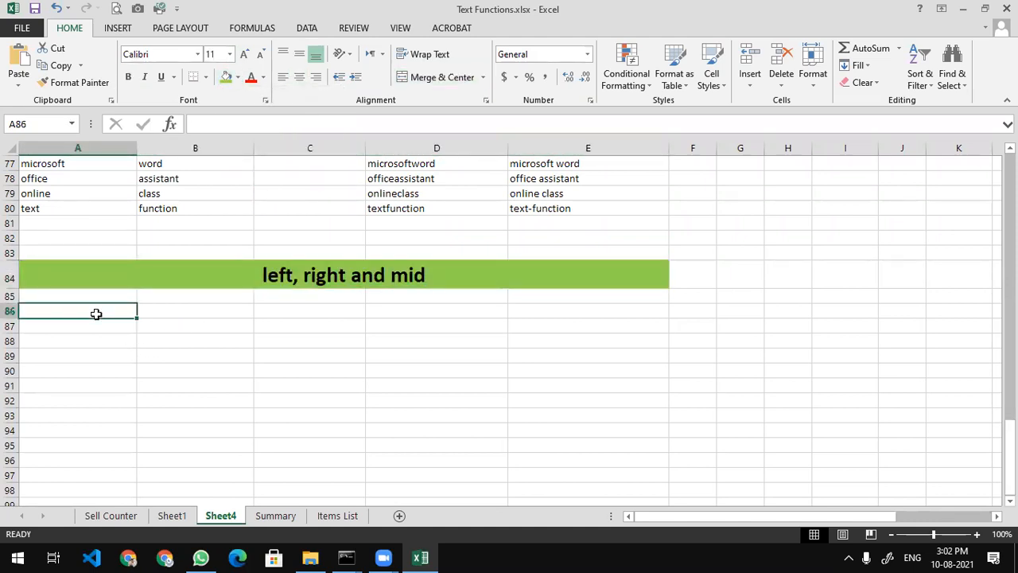
text(Function)
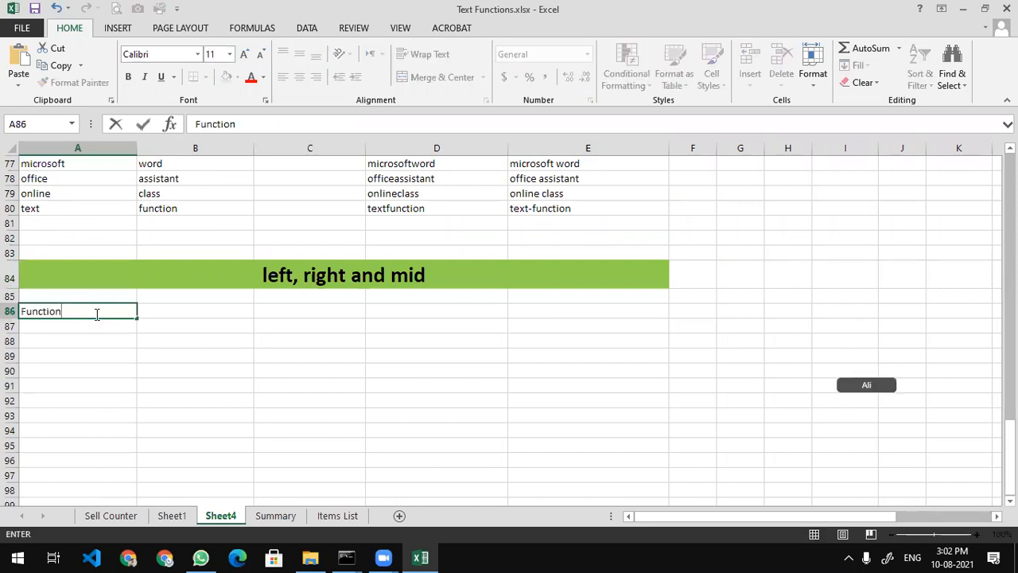
key(Return)
text(Left)
key(Return)
- Enter Sample in B87 and move it up to B86 as the second column header
key(Right)
key(Up)
text(Sample)
key(Return)
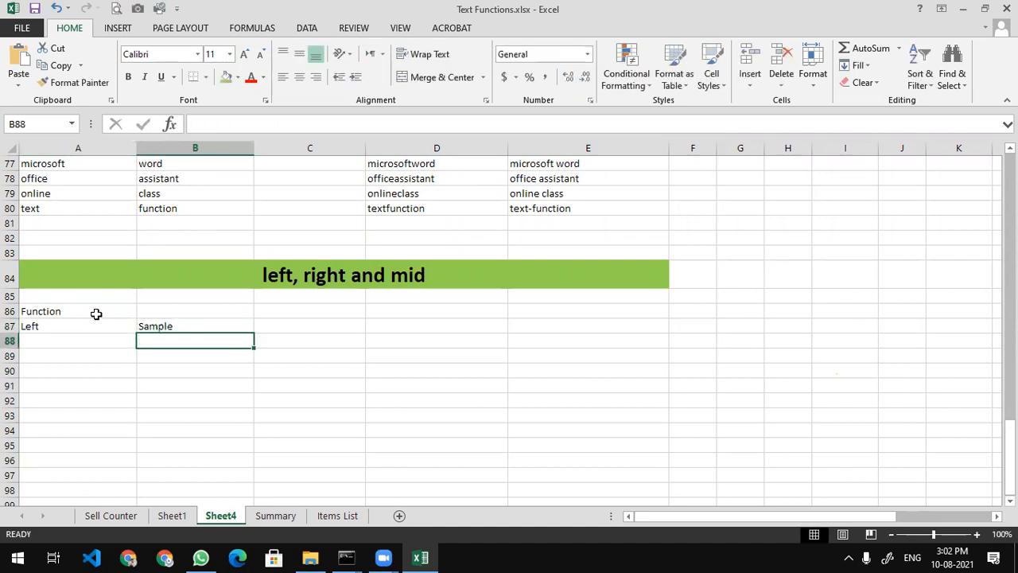
key(Up)
key(ctrl+c)
key(Up)
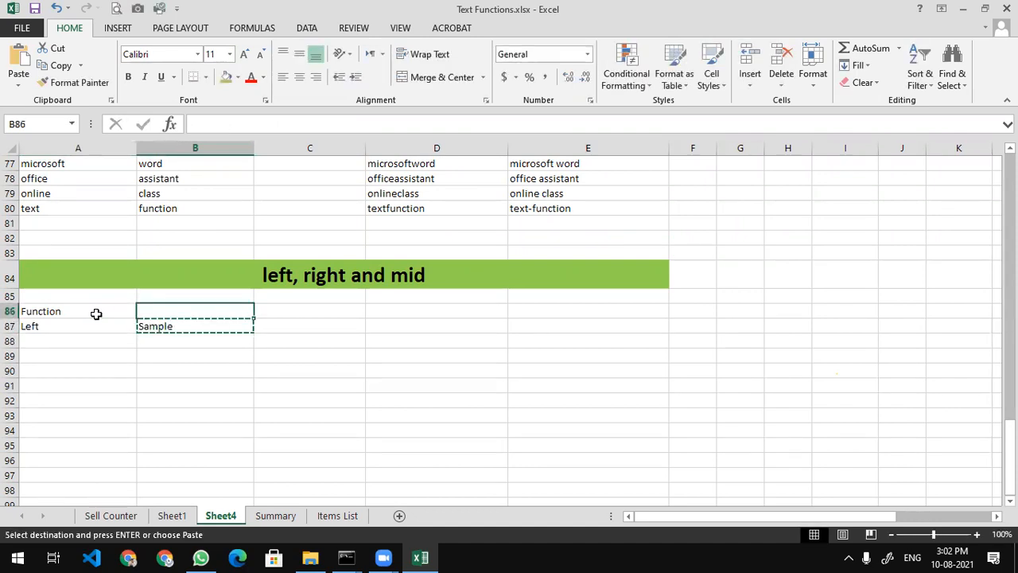
key(ctrl+v)
- Enter the sample text microsoft in B87, beside the Left label
key(Down)
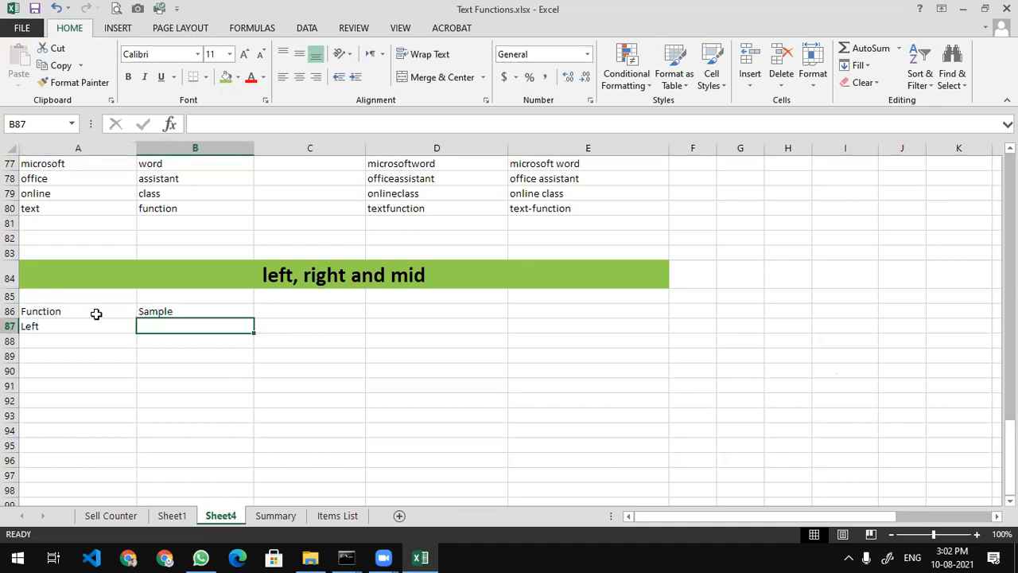
text(microsoft)
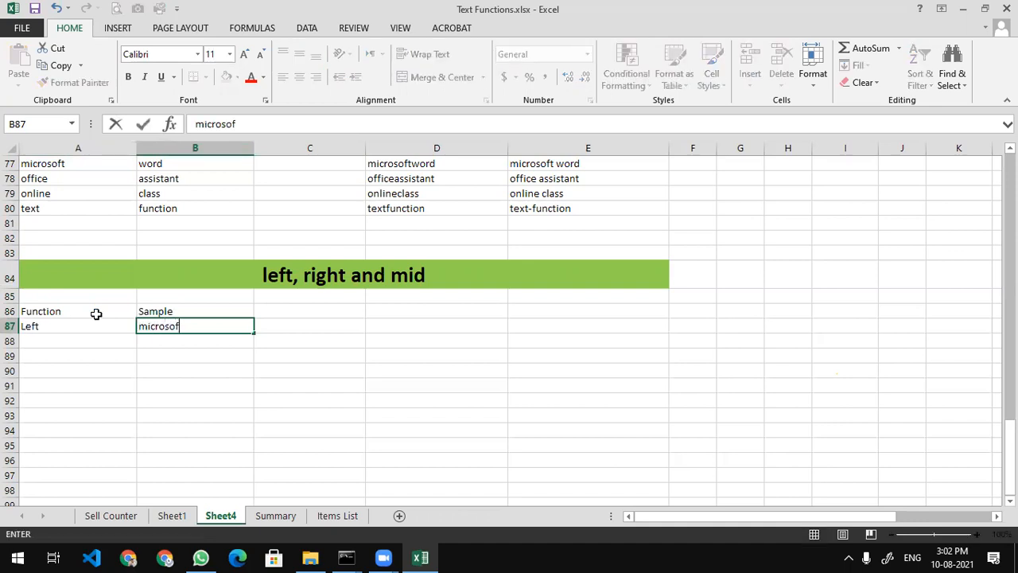
key(Return)
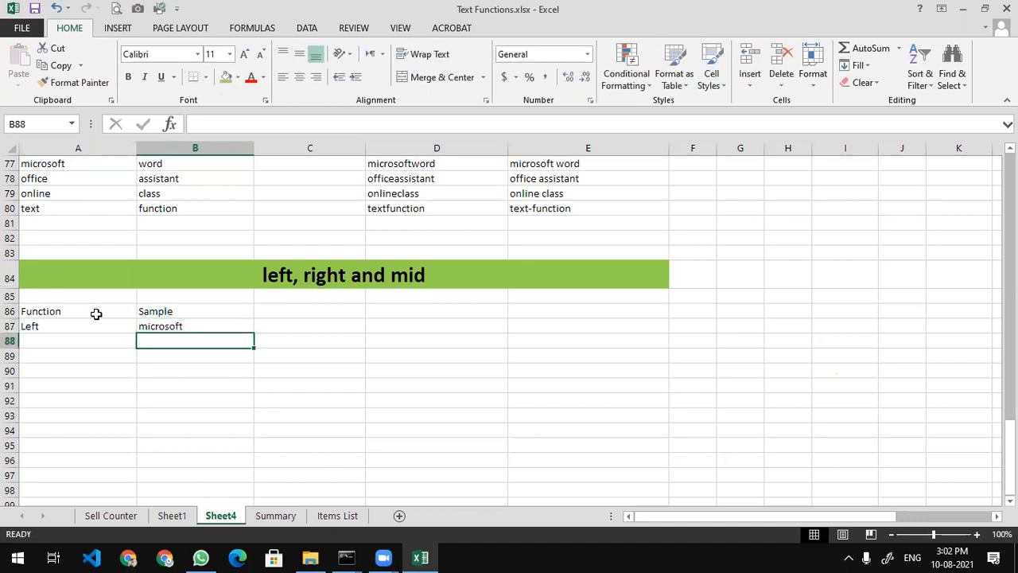
key(Right)
key(Up)
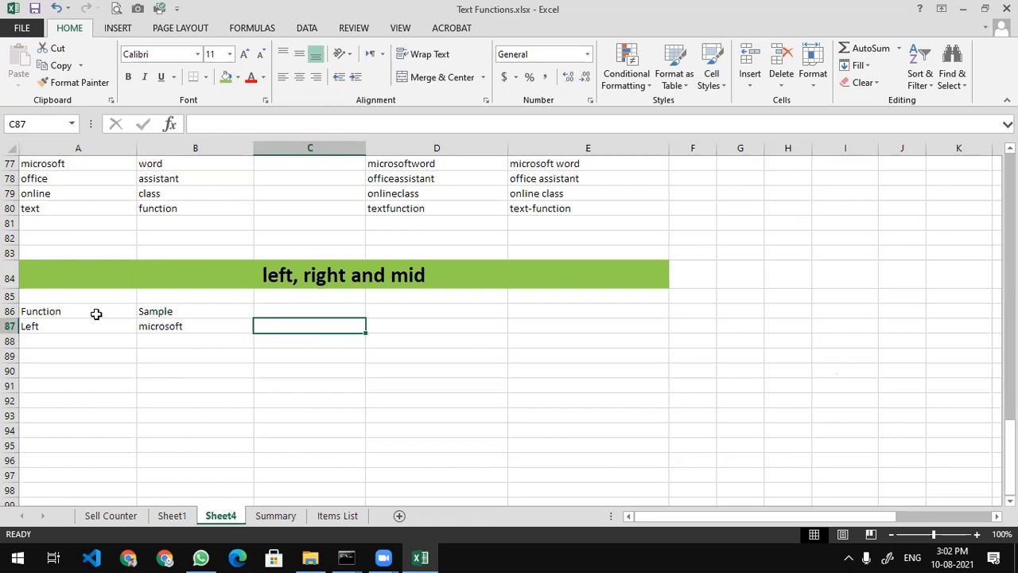
key(Left)
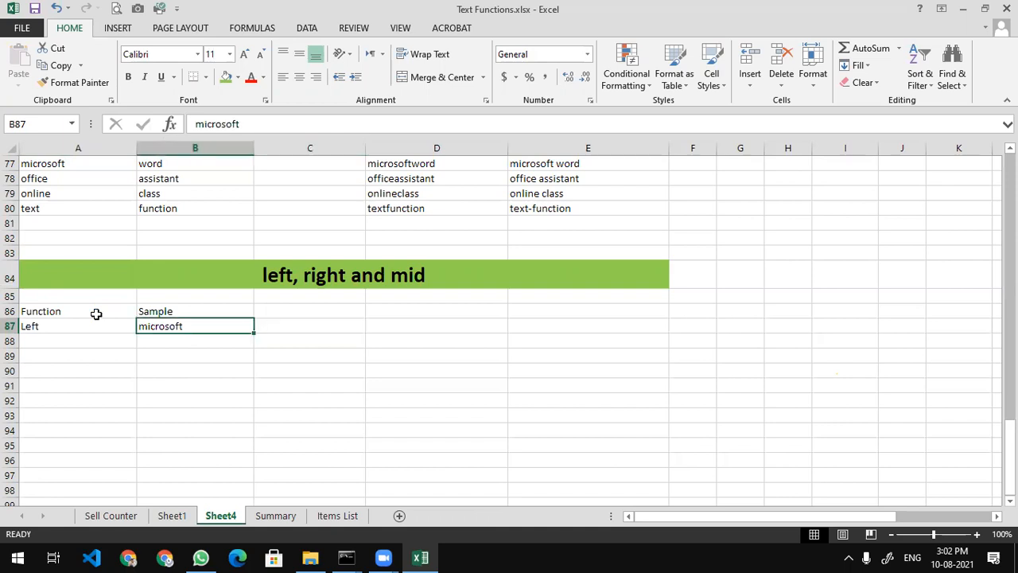
key(Right)
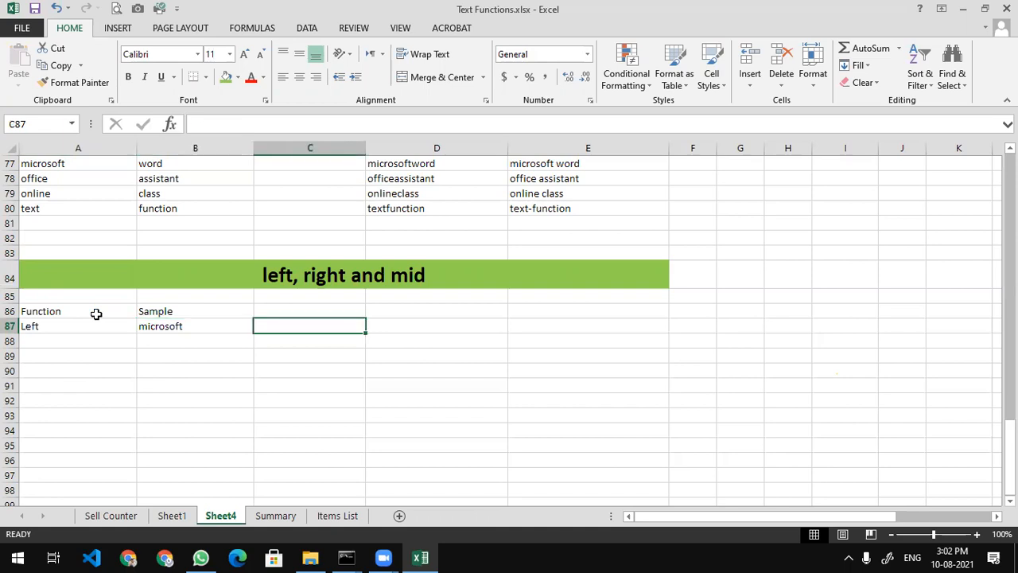
key(Up)
key(Right)
text(result)
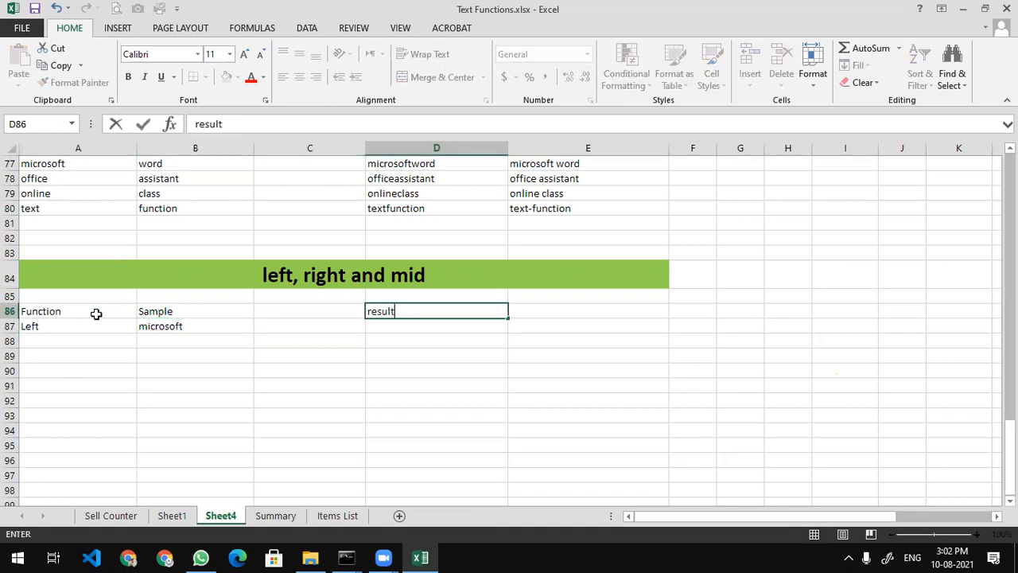
key(Return)
key(Up)
key(BackSpace)
- Enter the column header result in C86, next to the Sample header
key(Left)
text(re)
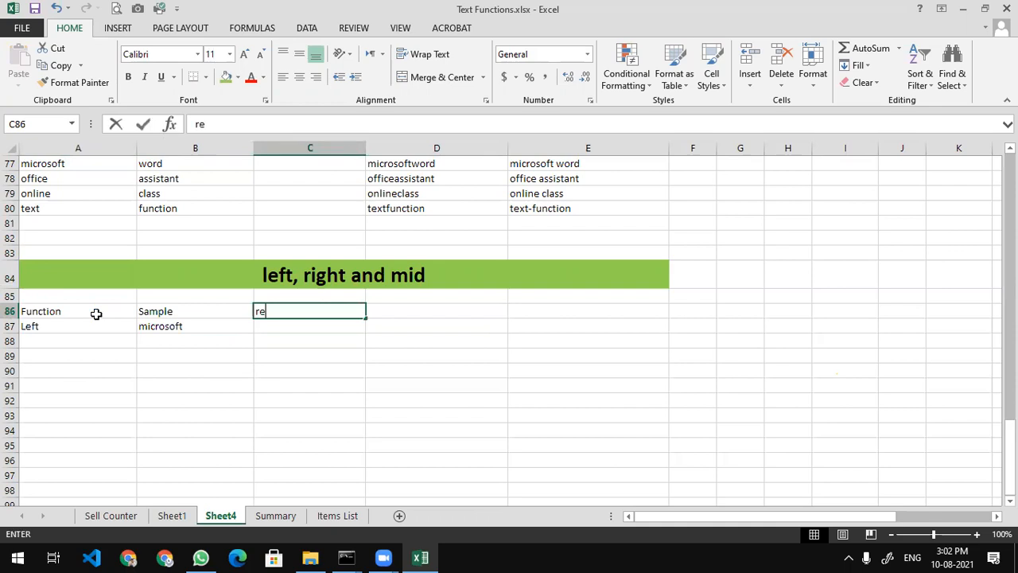
text(sult)
key(ctrl+Return)
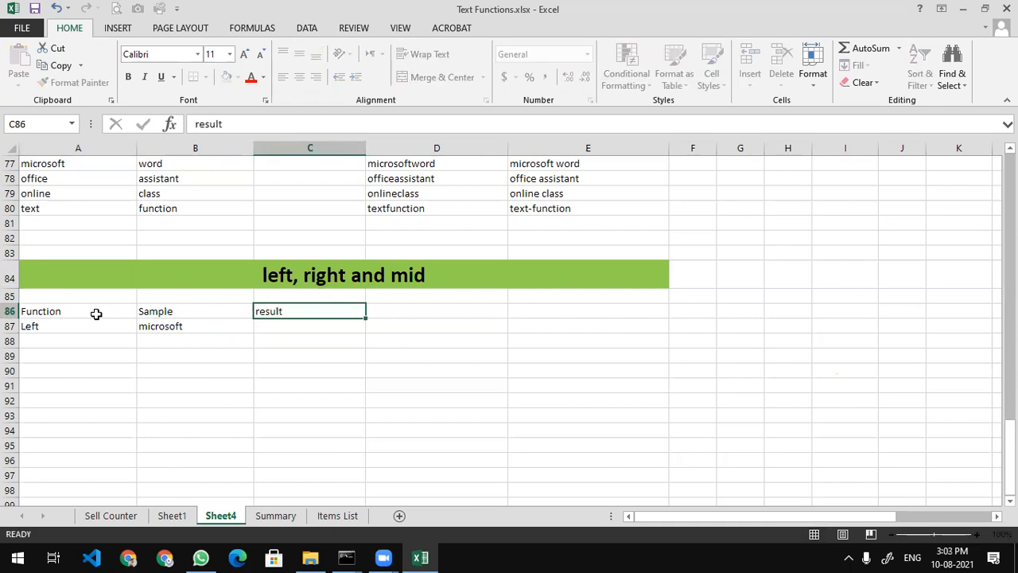
- Enter the formula =LEFT(B87,5) in C87 to extract the first five characters of the sample text
key(Down)
text(=let)
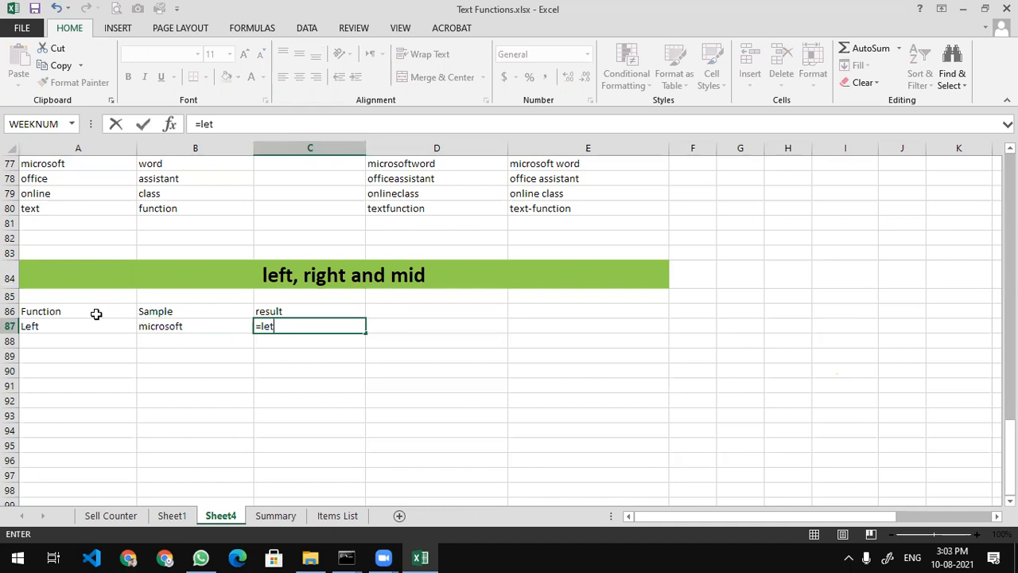
key(BackSpace)
text(ft)
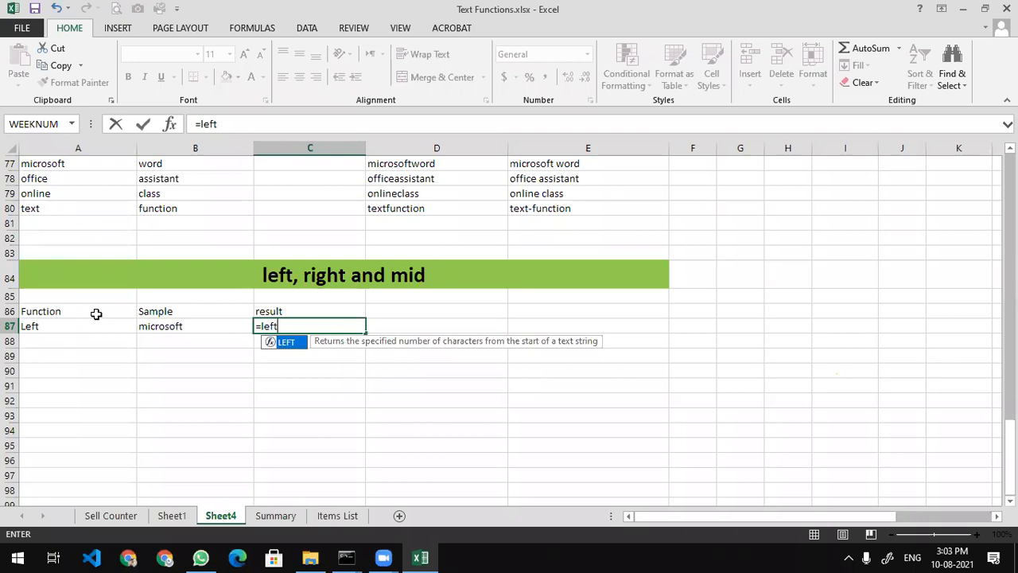
text(()
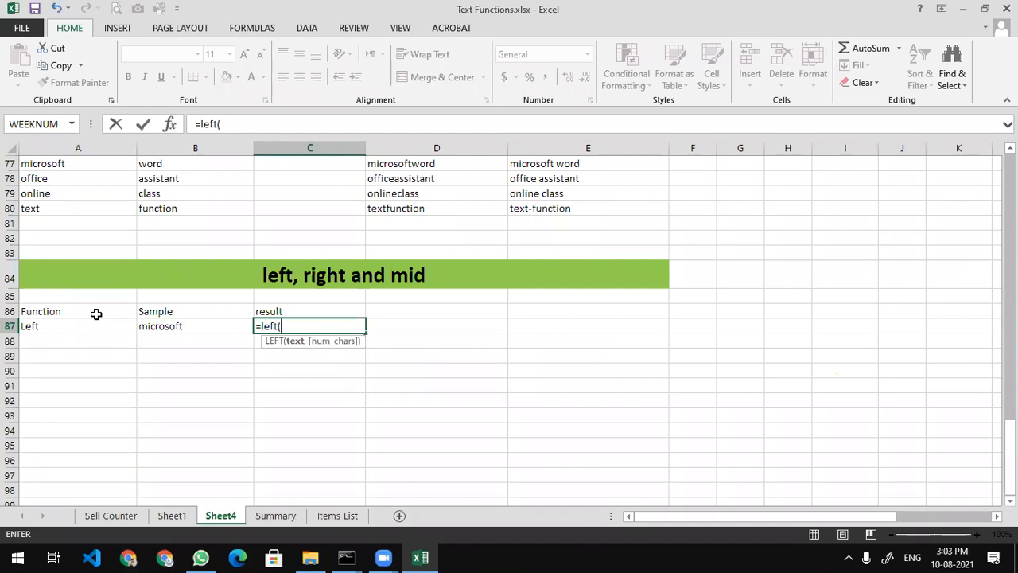
click(148, 326)
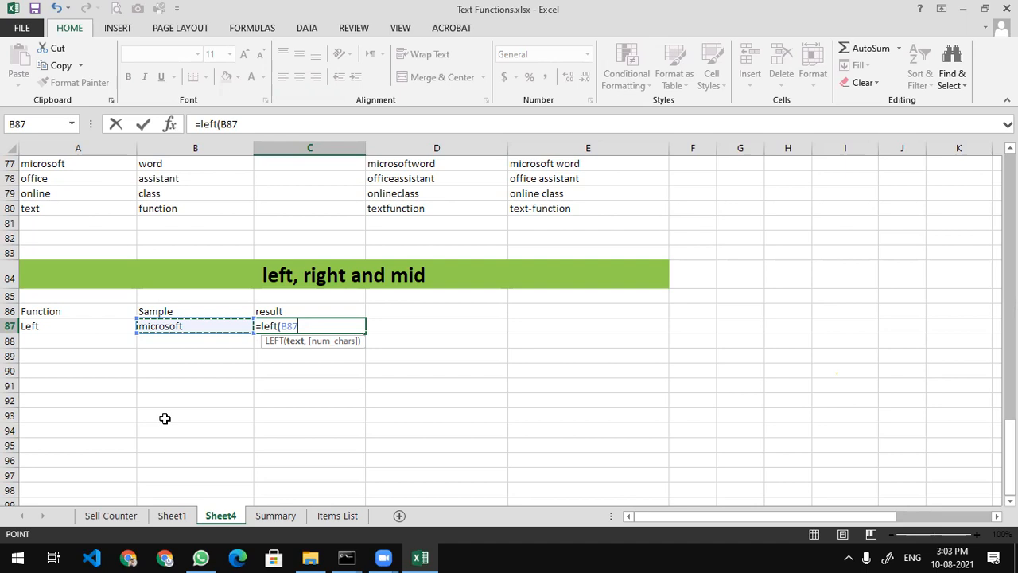
text(,)
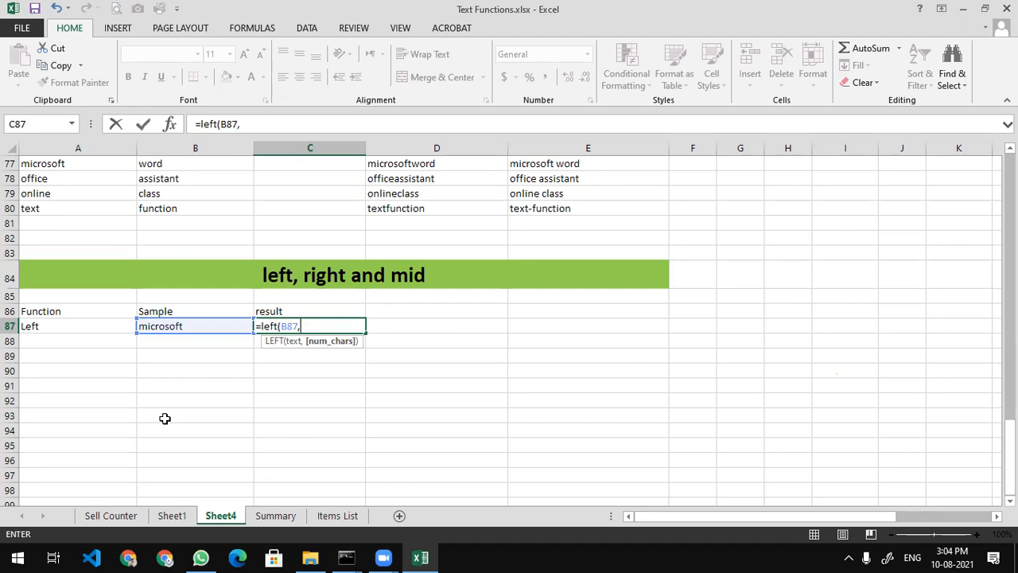
click(518, 72)
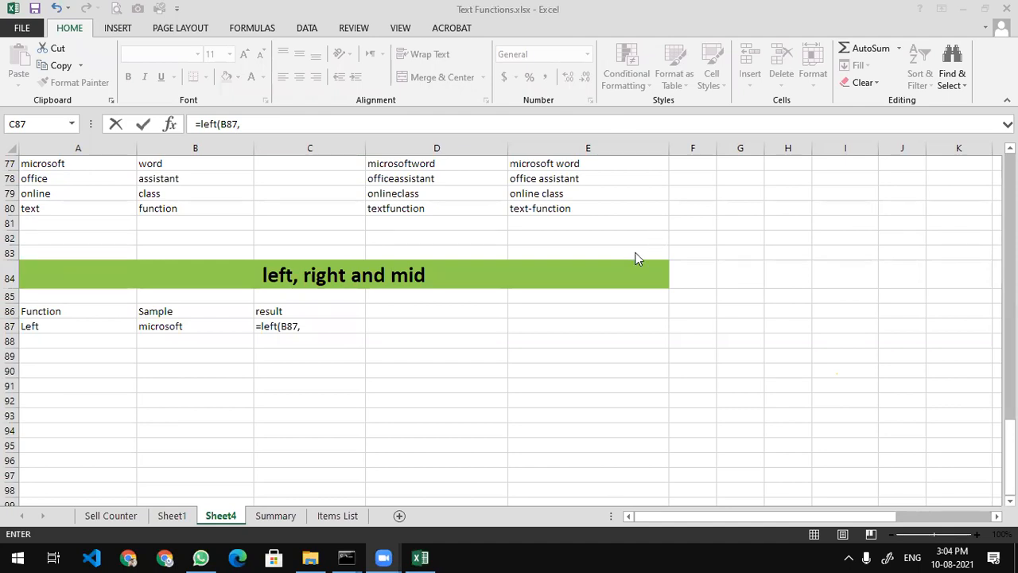
click(109, 15)
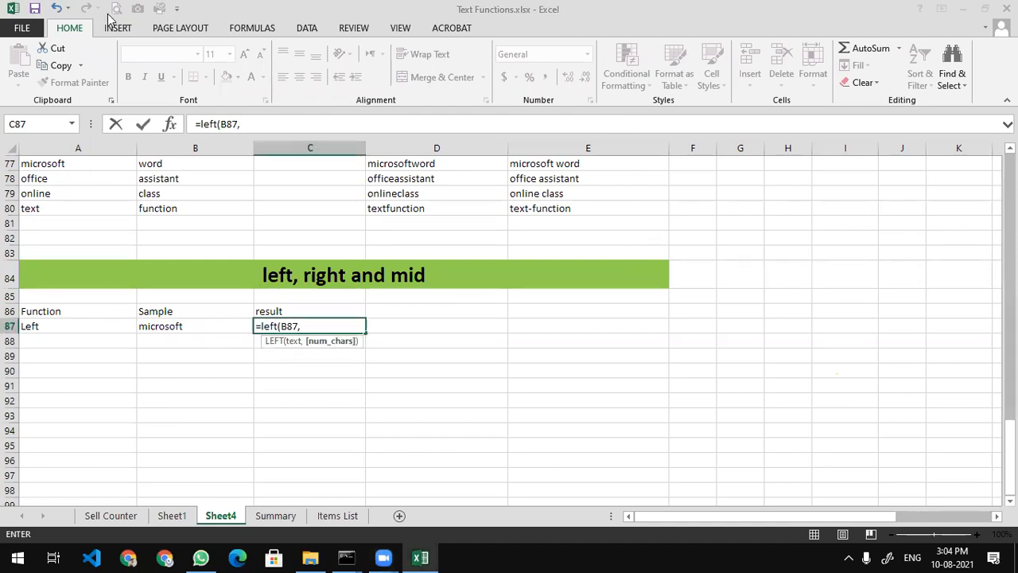
text(5)
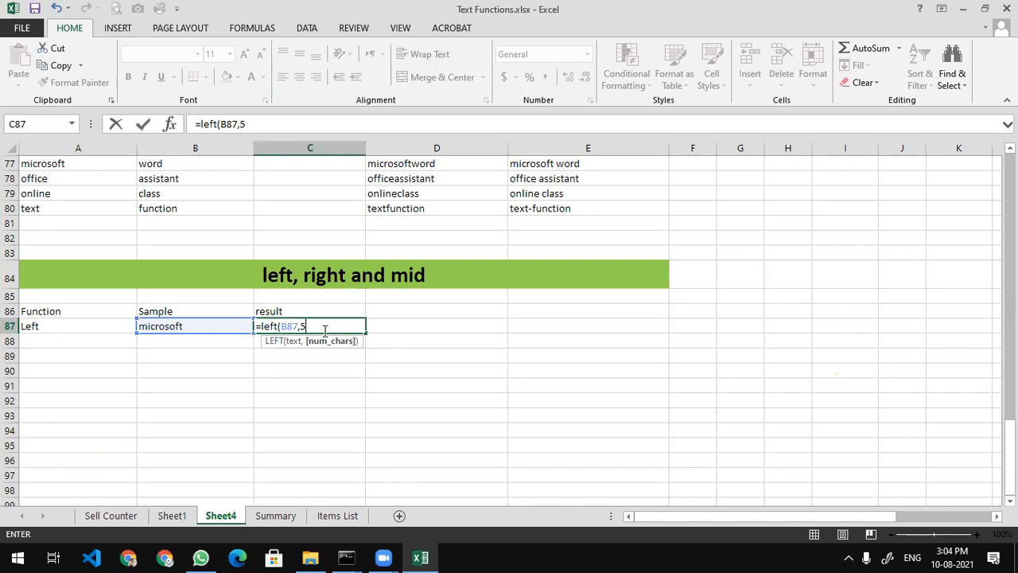
text())
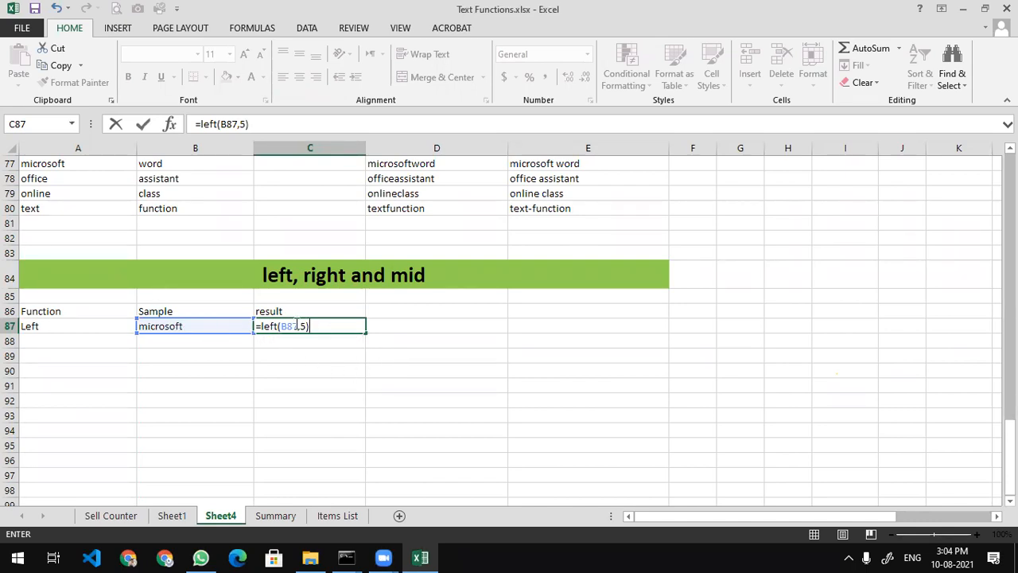
key(Return)
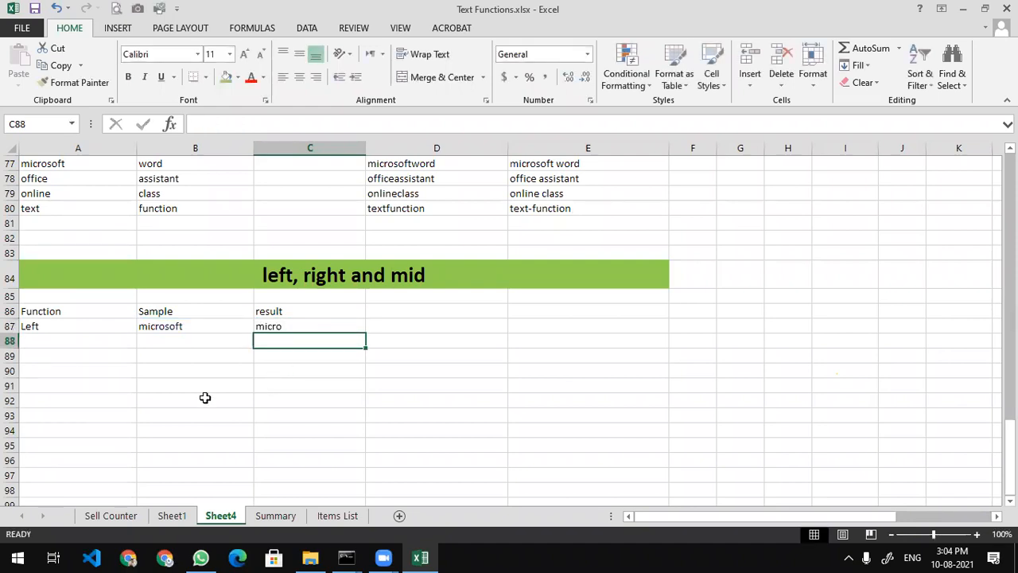
- Enter the function label right in A89
click(72, 356)
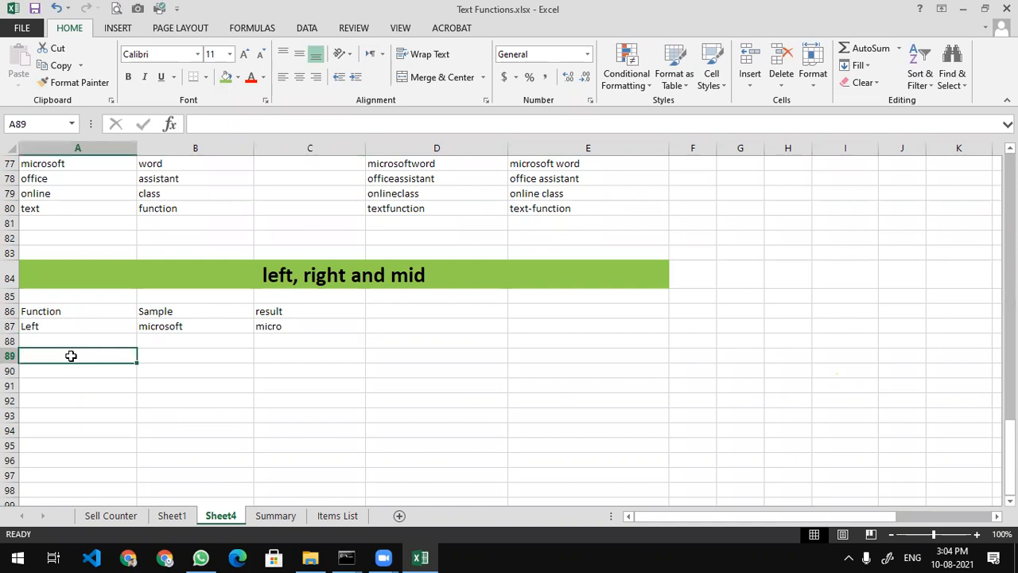
text(right)
key(Return)
key(Right)
key(Right)
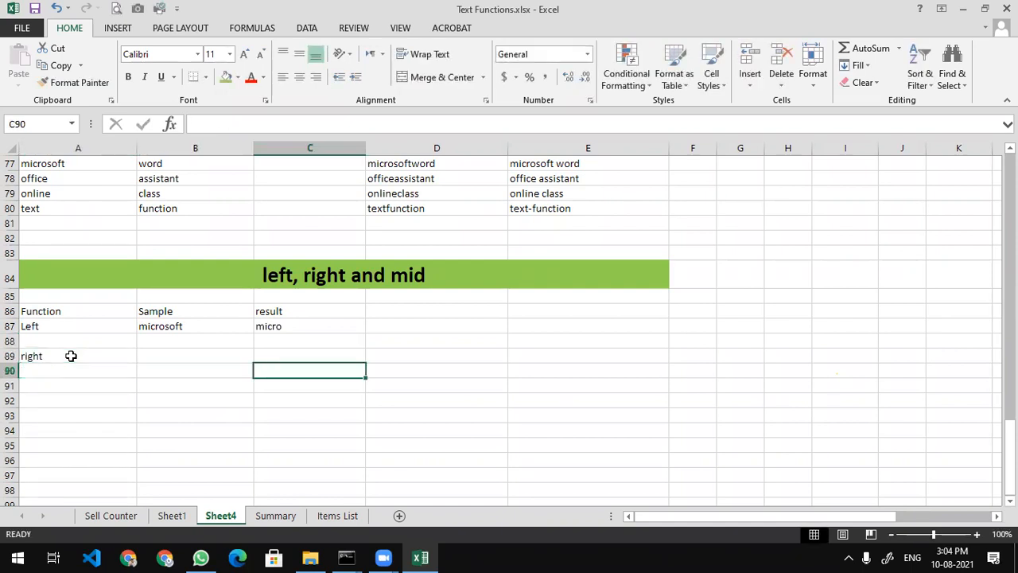
- Enter the sample text microsoft in B90, one row below the right label
key(Left)
text(micr)
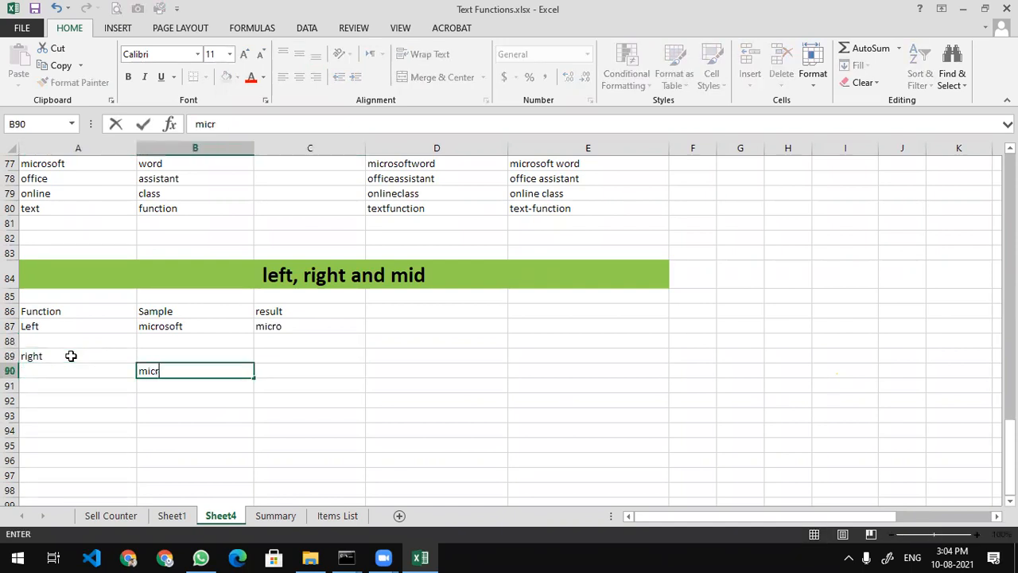
text(osoft)
key(Return)
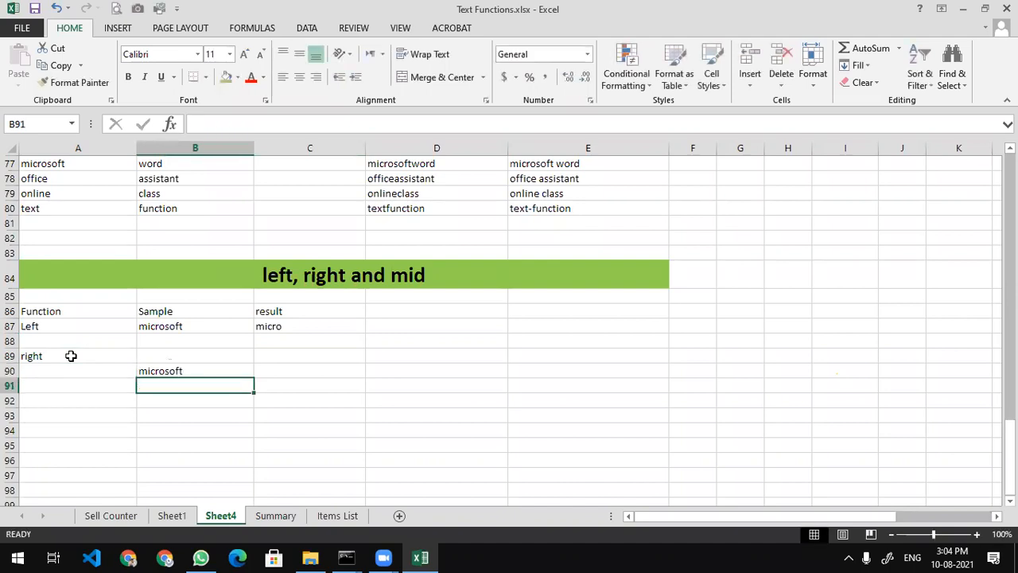
- Enter the formula =RIGHT(B90,4) in C90 to extract the last four characters of the sample text
key(Right)
key(Up)
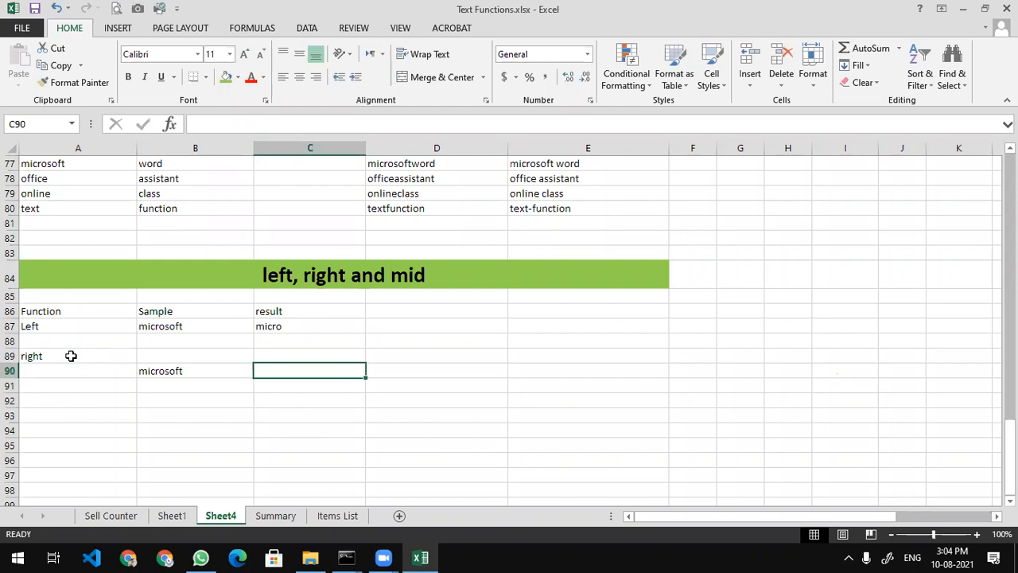
text(=right()
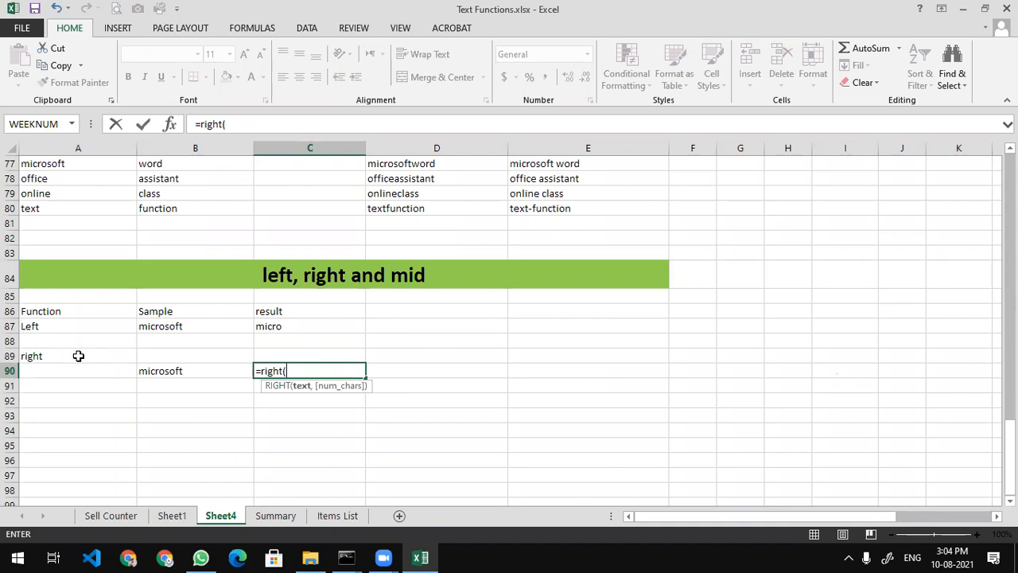
click(159, 375)
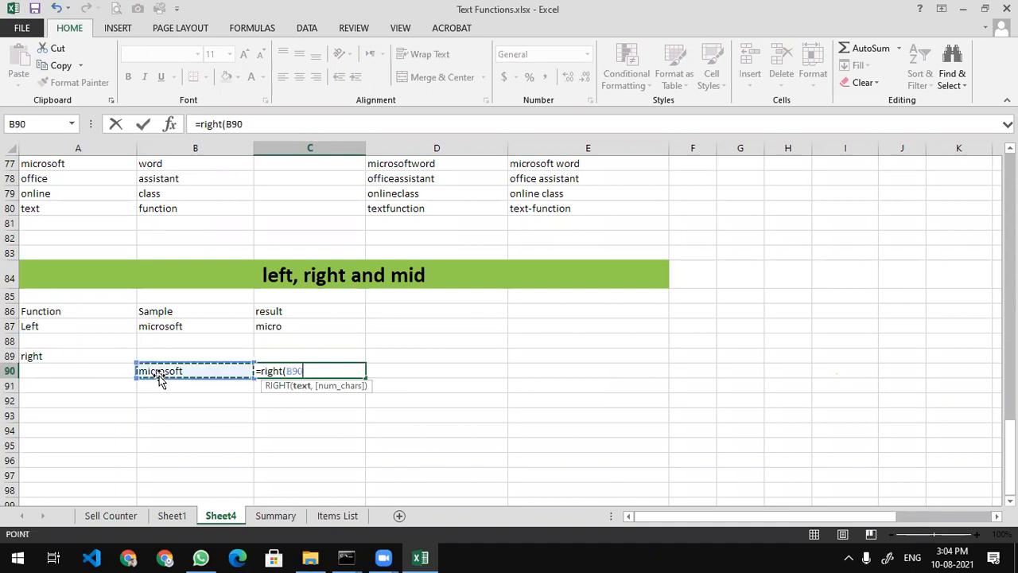
text(,)
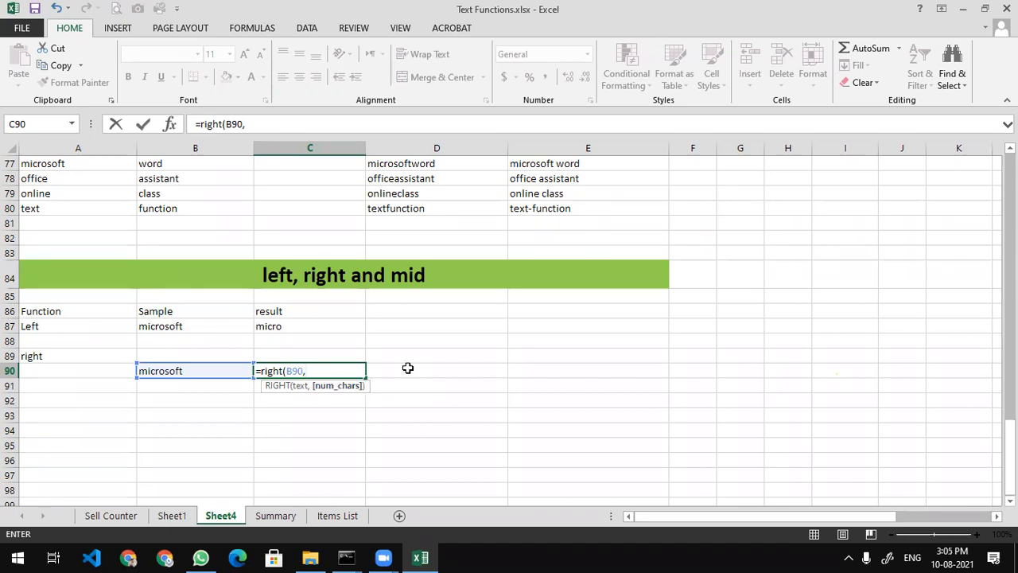
click(433, 70)
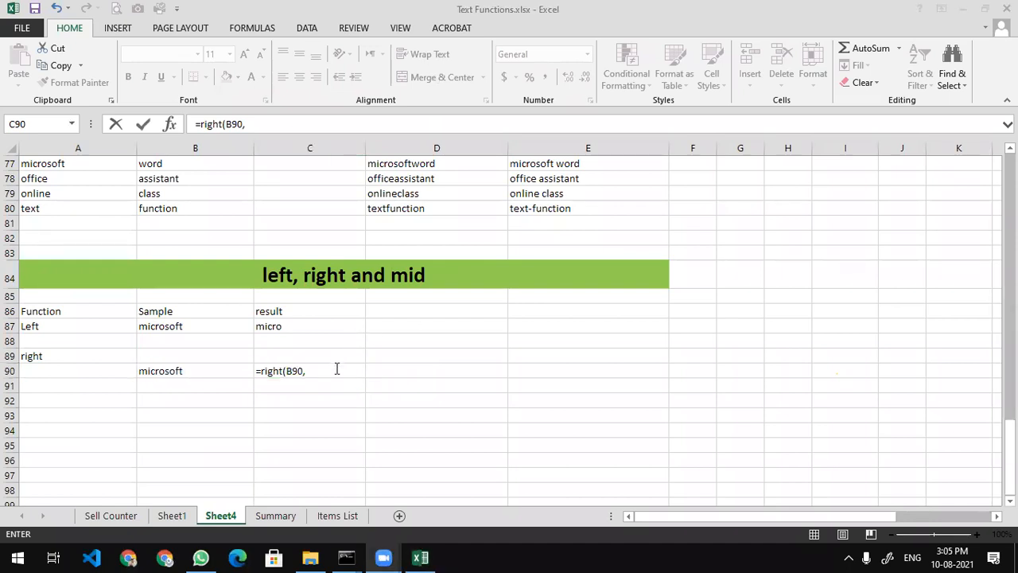
click(112, 11)
text(4))
key(Return)
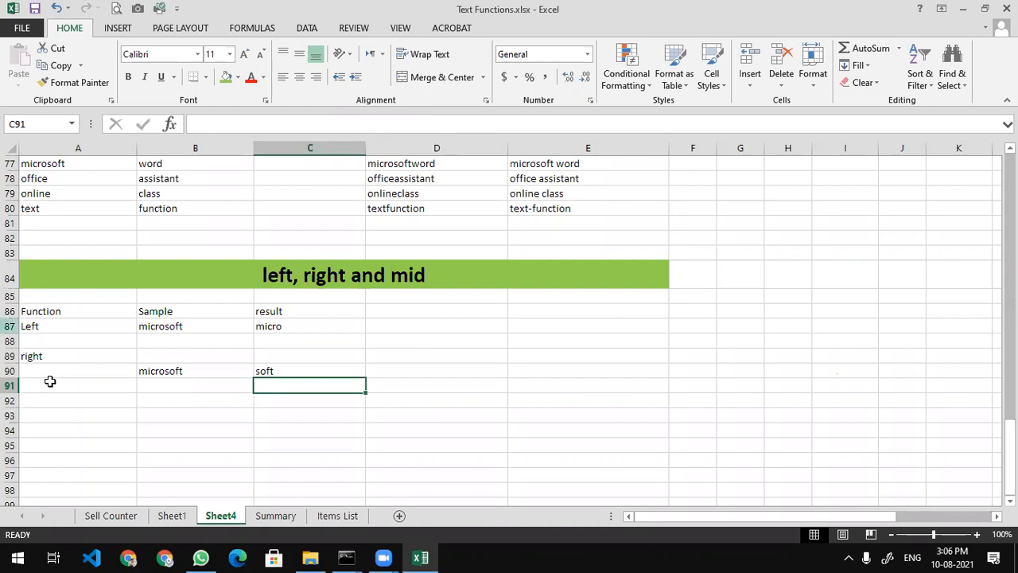
- Start a list of sample model codes with NOKI3310 in B95 and SAMX5 in B96
scroll(50, 380, down, 4)
click(209, 257)
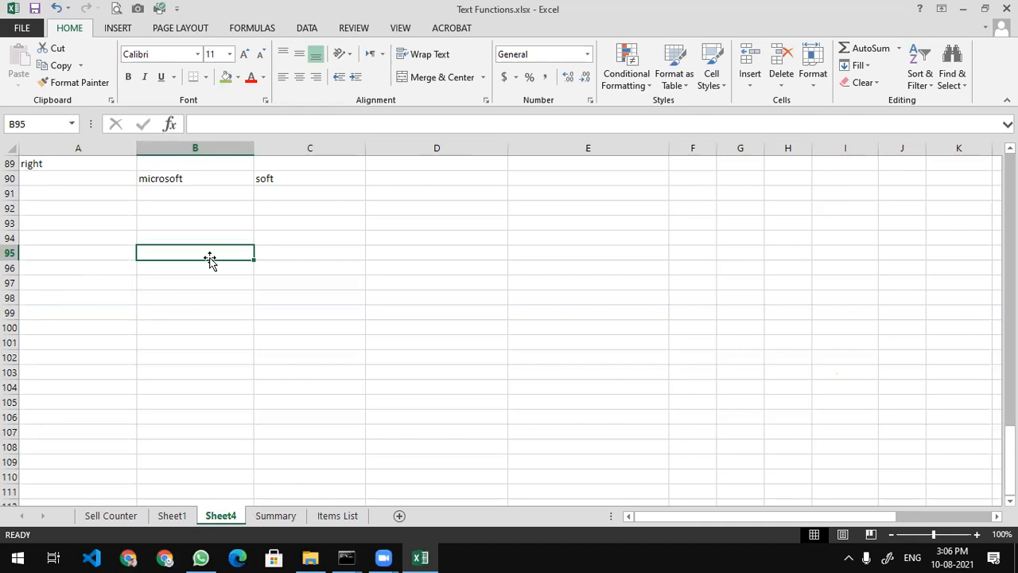
text(O)
key(BackSpace)
text(NOKI3310)
key(Return)
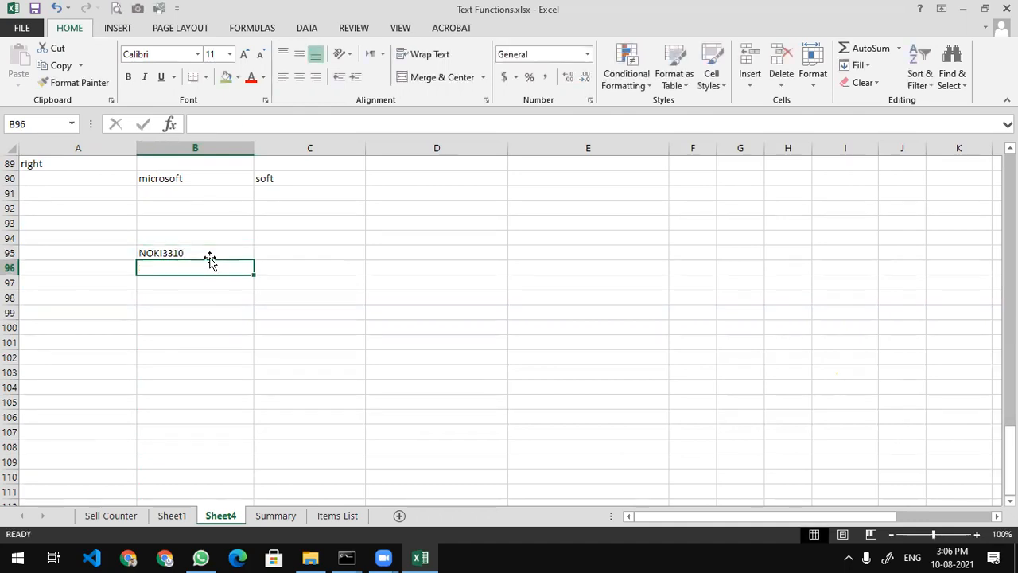
text(SAM)
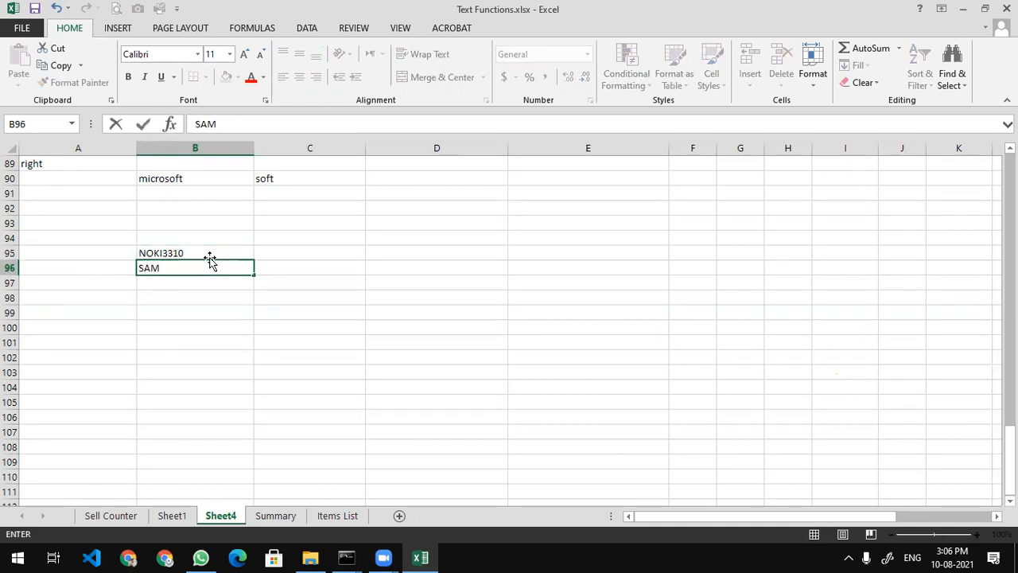
text(X5)
key(Return)
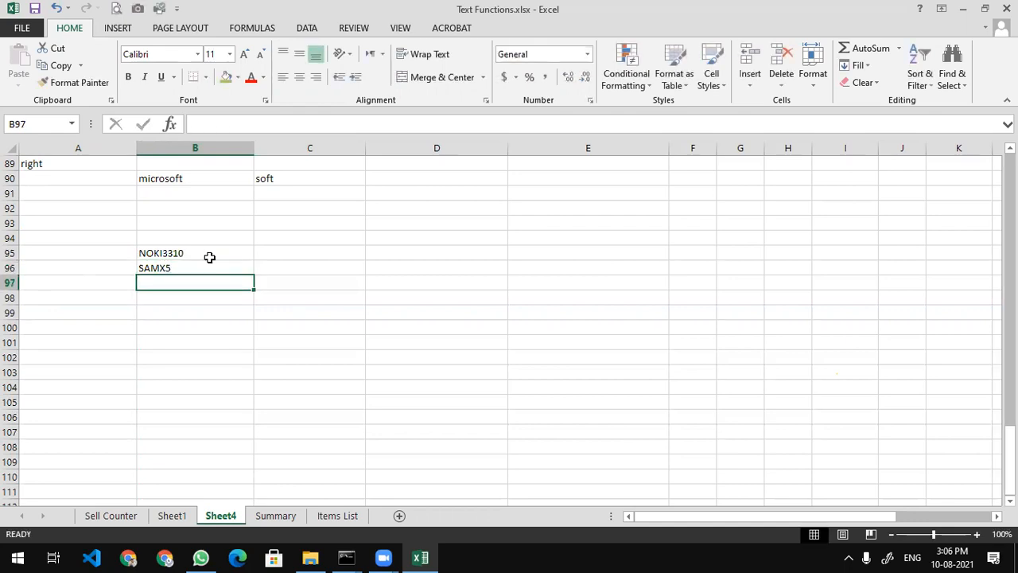
- Add the sample codes OPPF7, XIA800 and SON200 in B97 to B99 and select the whole list
text(OPP)
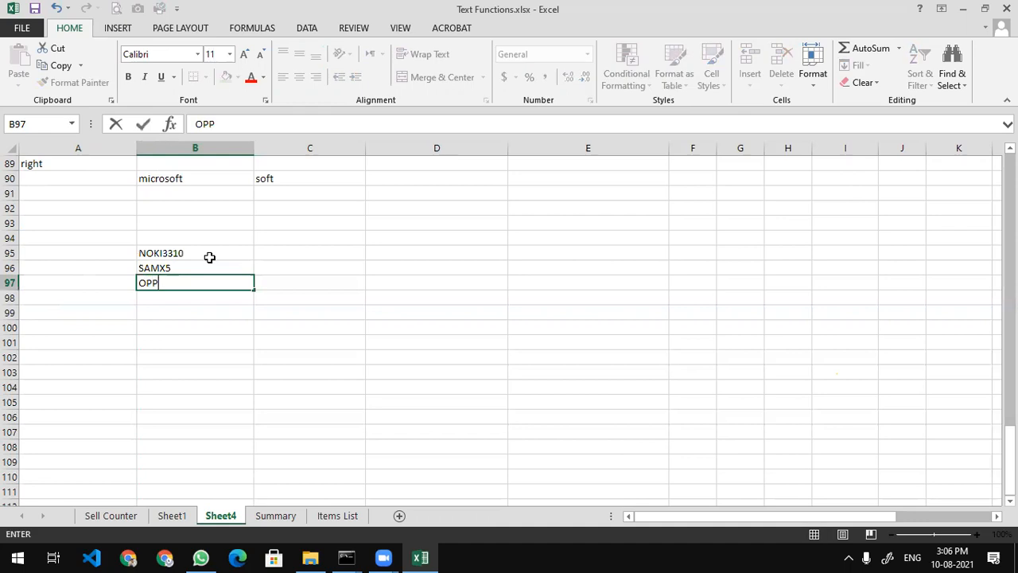
text(F7)
key(Return)
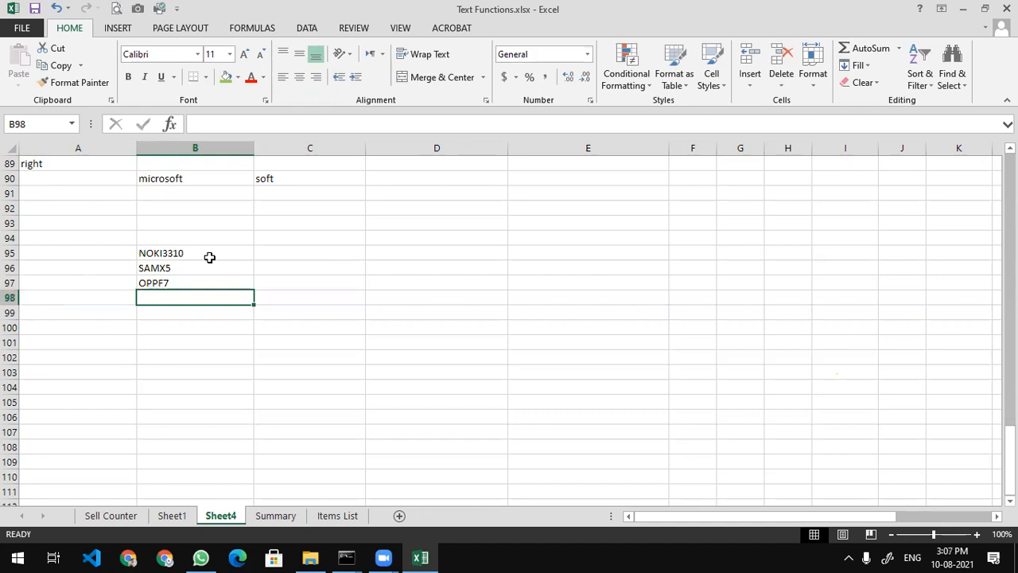
text(XIA800)
key(Return)
text(SON200)
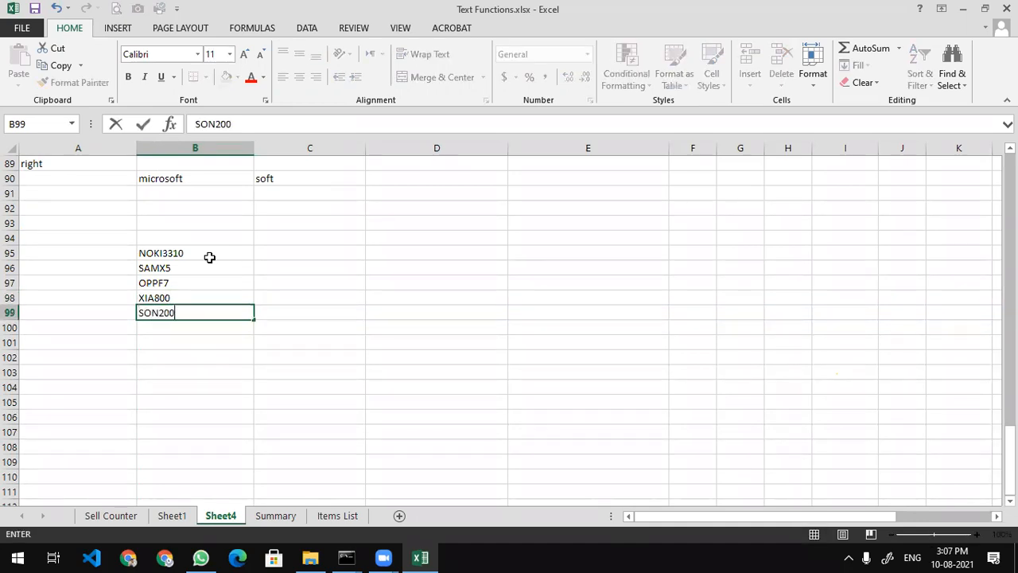
key(Return)
drag(210, 257, 212, 322)
click(202, 307)
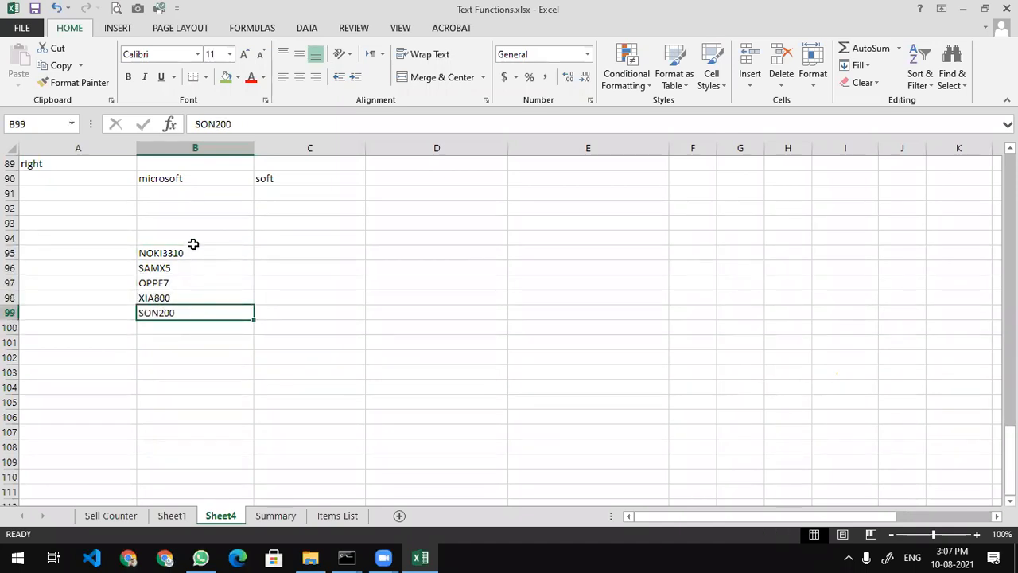
drag(192, 251, 193, 314)
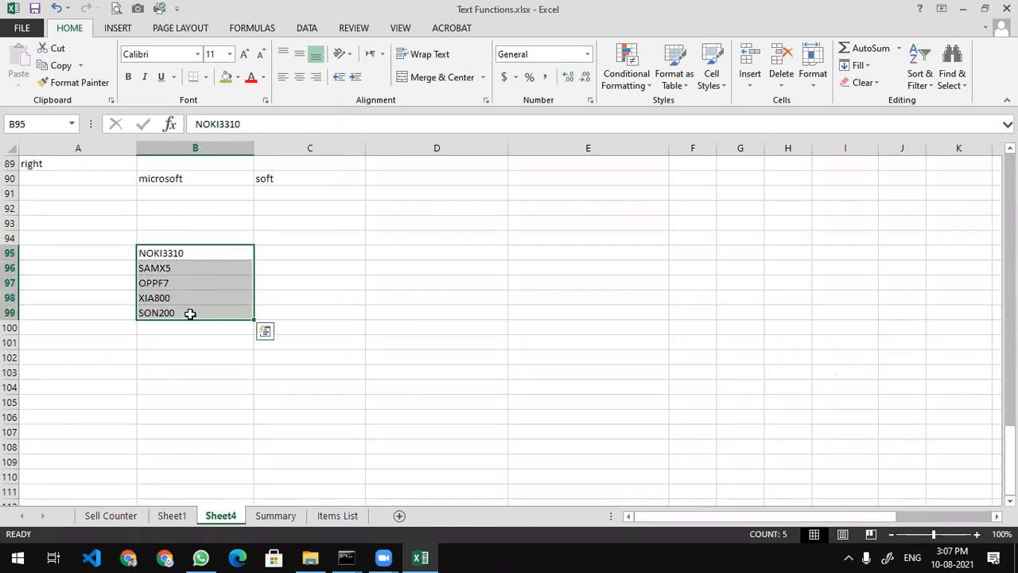
click(339, 253)
text(NOKI)
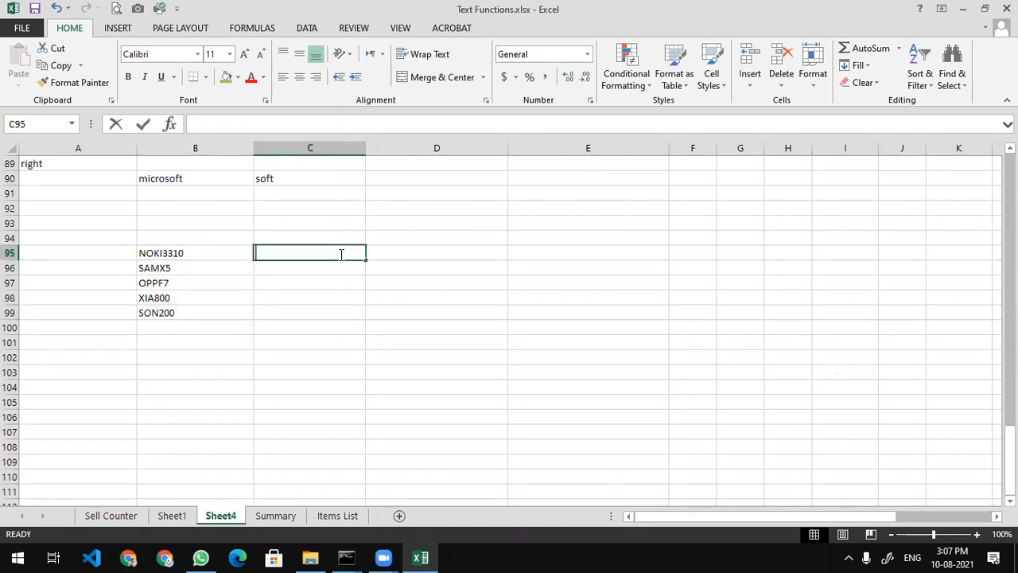
key(BackSpace)
key(Return)
text(SAM)
key(Return)
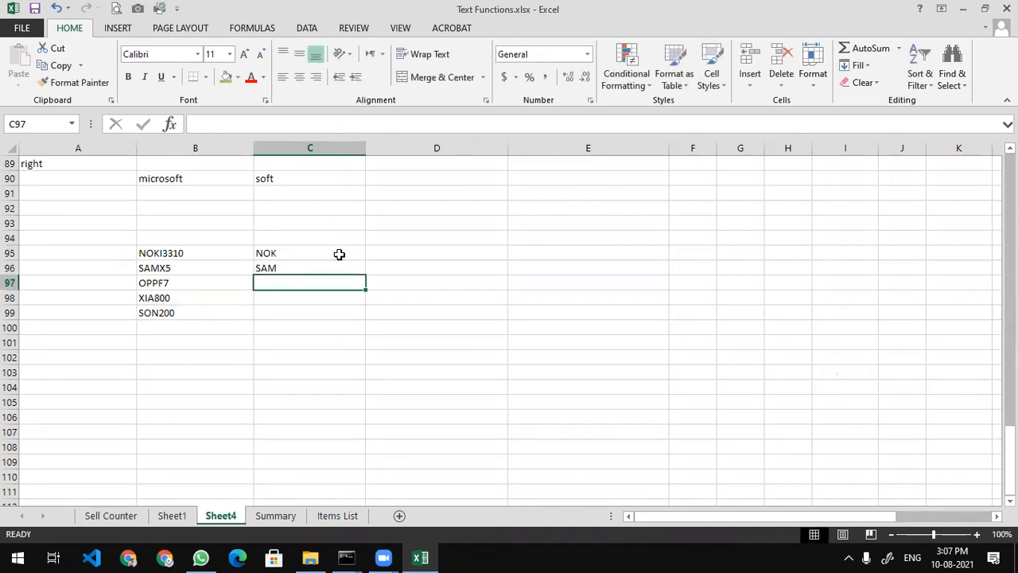
text(OPP)
key(Return)
text(ZI)
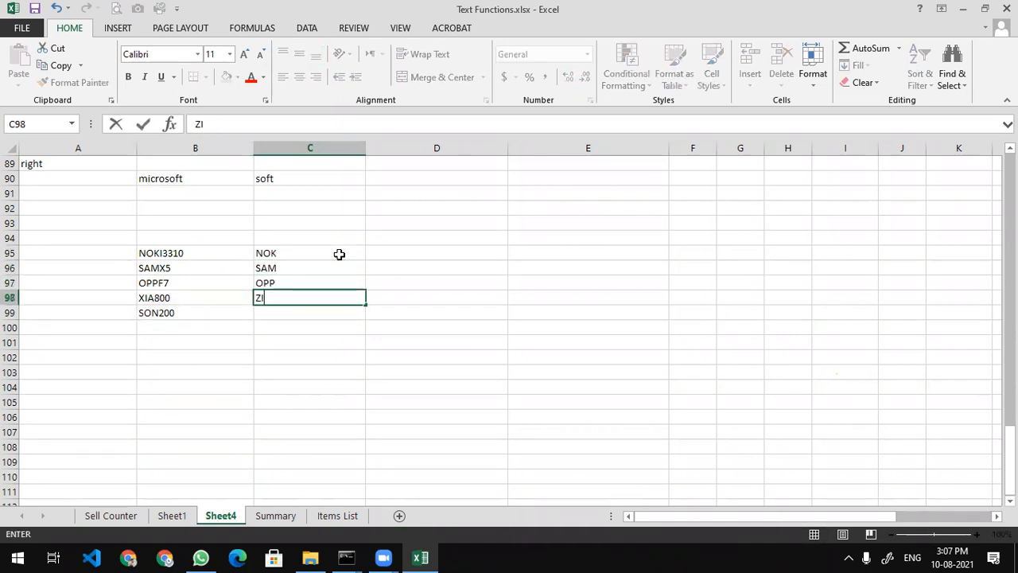
key(BackSpace)
key(BackSpace)
drag(339, 253, 333, 293)
key(Delete)
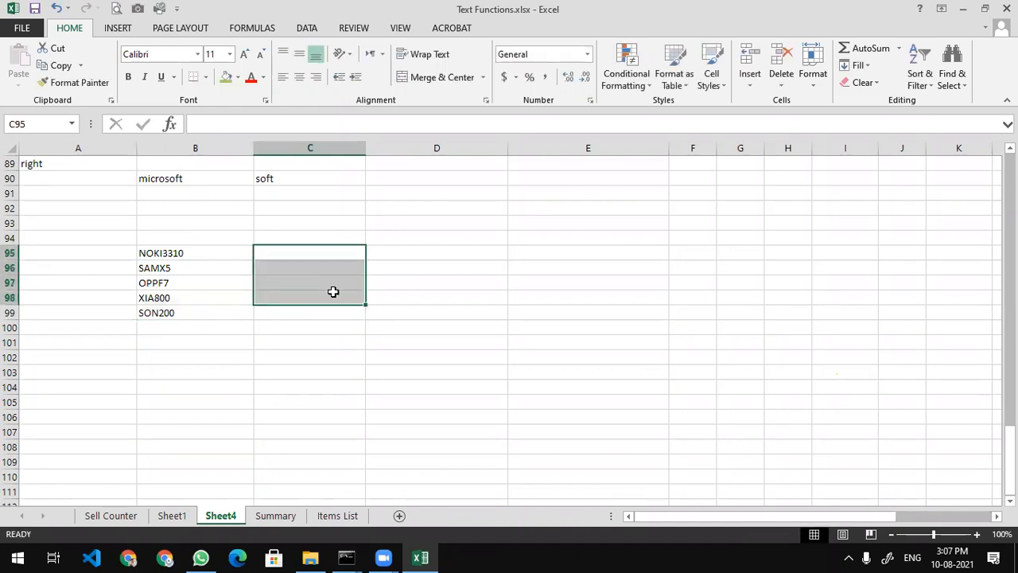
- Enter the formula =LEFT(B95,3) in C95 to extract the first three characters of the first model code
click(312, 249)
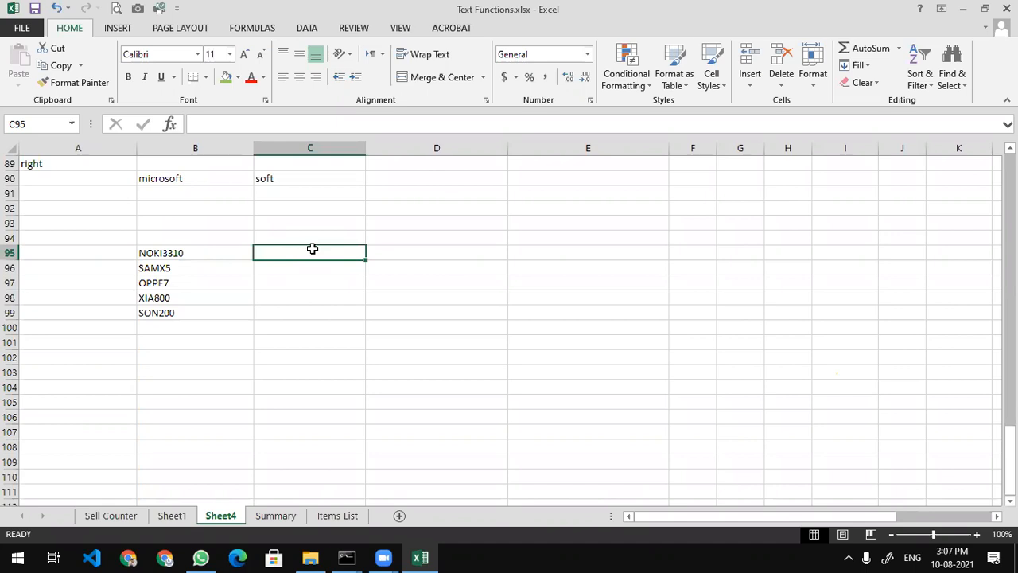
text(=LEFT()
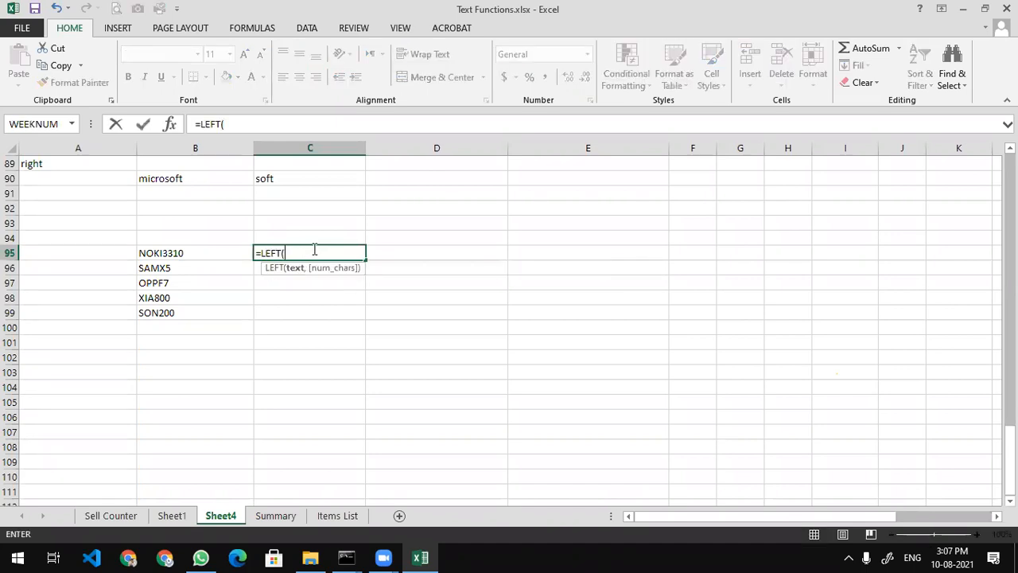
key(Left)
key(Left)
key(Right)
text(,3))
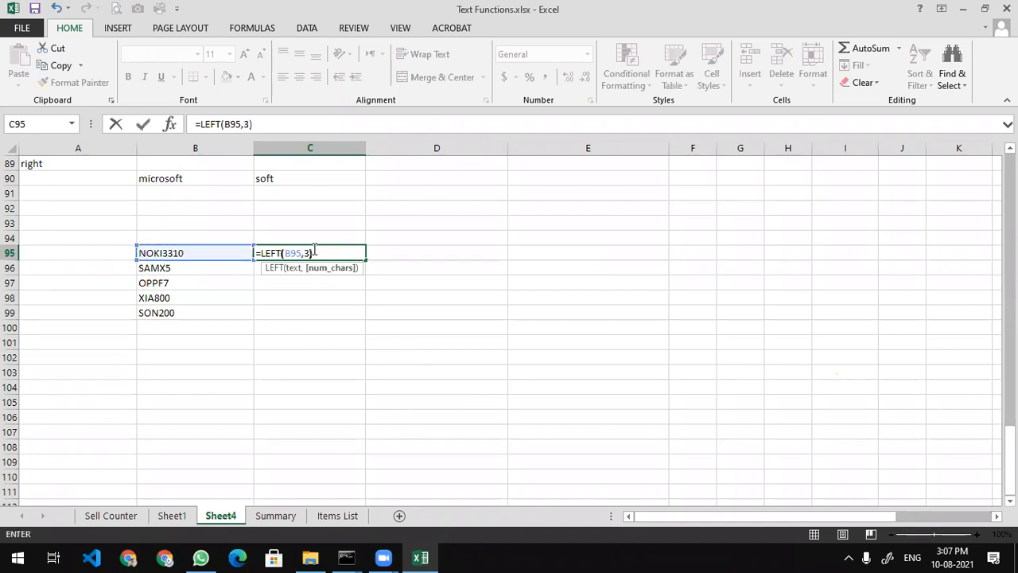
key(Return)
- Fill the LEFT formula from C95 down to C99 to cover all the model codes
click(313, 252)
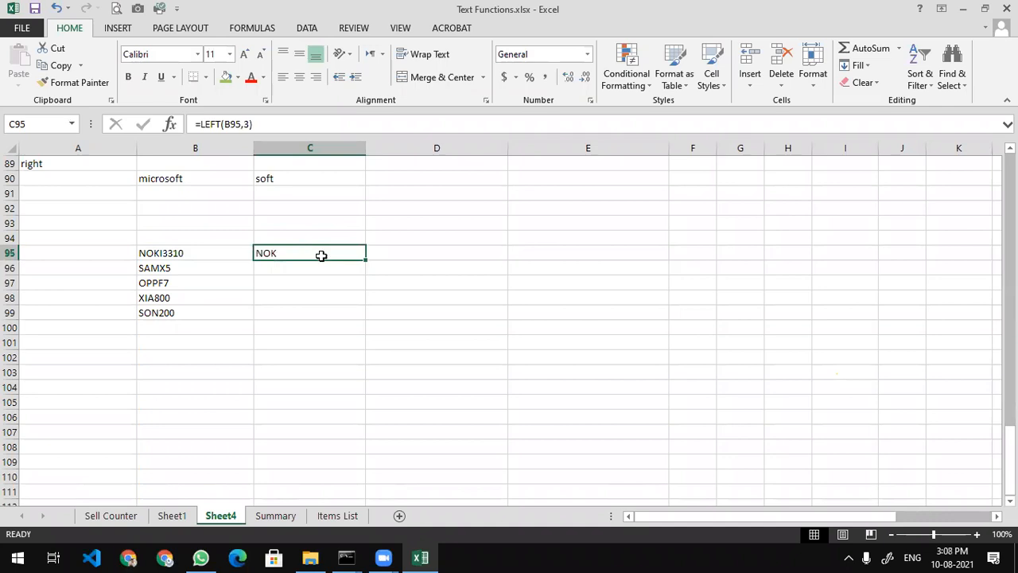
drag(364, 263, 365, 322)
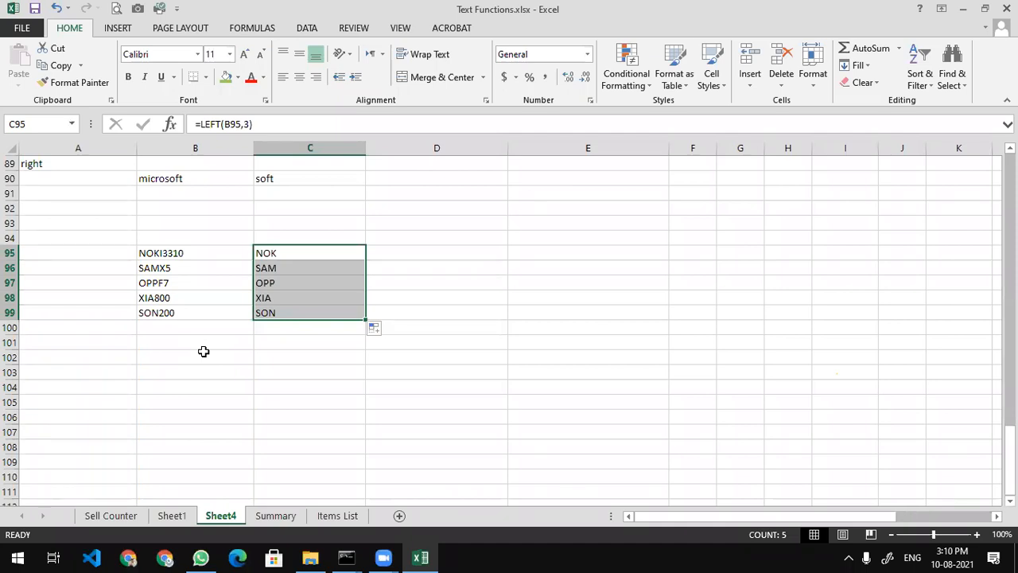
click(668, 69)
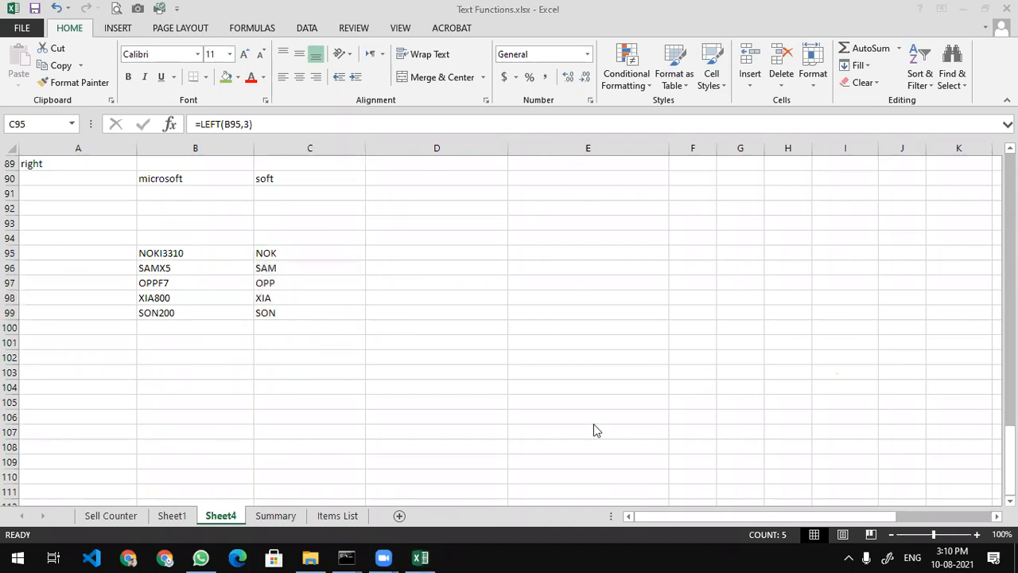